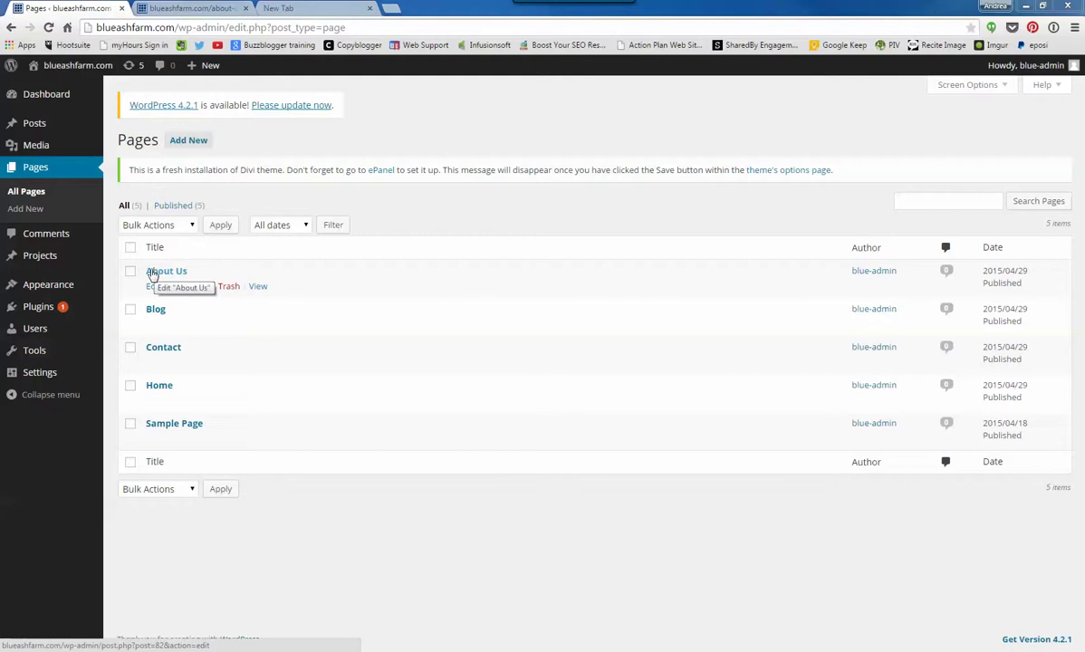
Open the About Us page for editing and review its published version from the story text down to the row of images
{"action": "left_click", "coordinate": [148, 285]}
{"action": "left_click", "coordinate": [174, 12]}
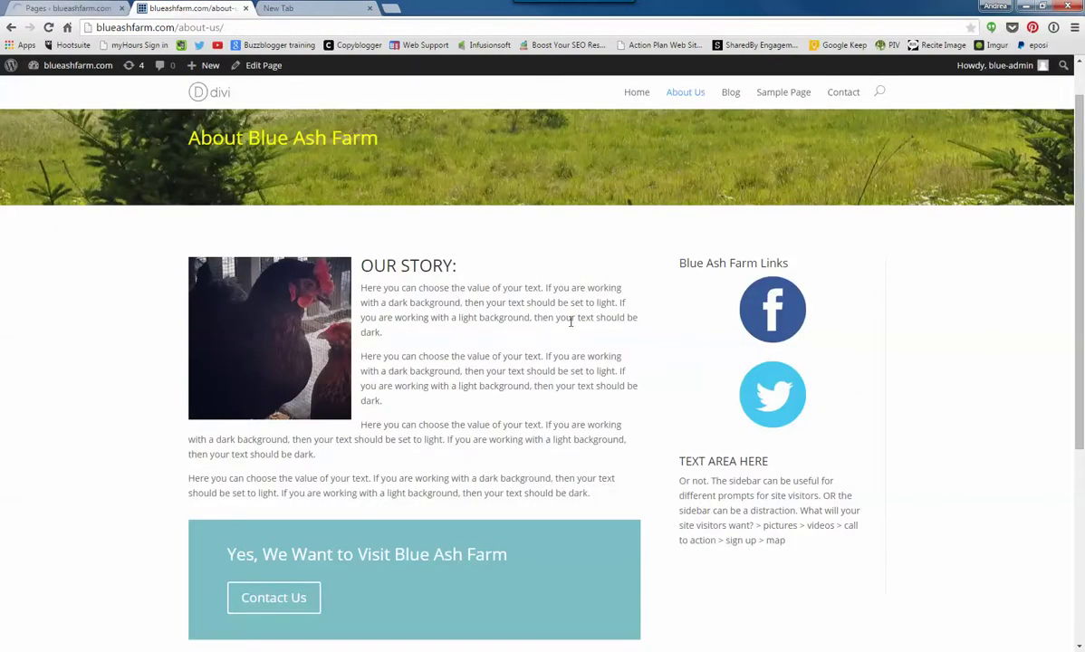
{"action": "scroll", "coordinate": [688, 272], "scroll_direction": "up", "scroll_amount": 1}
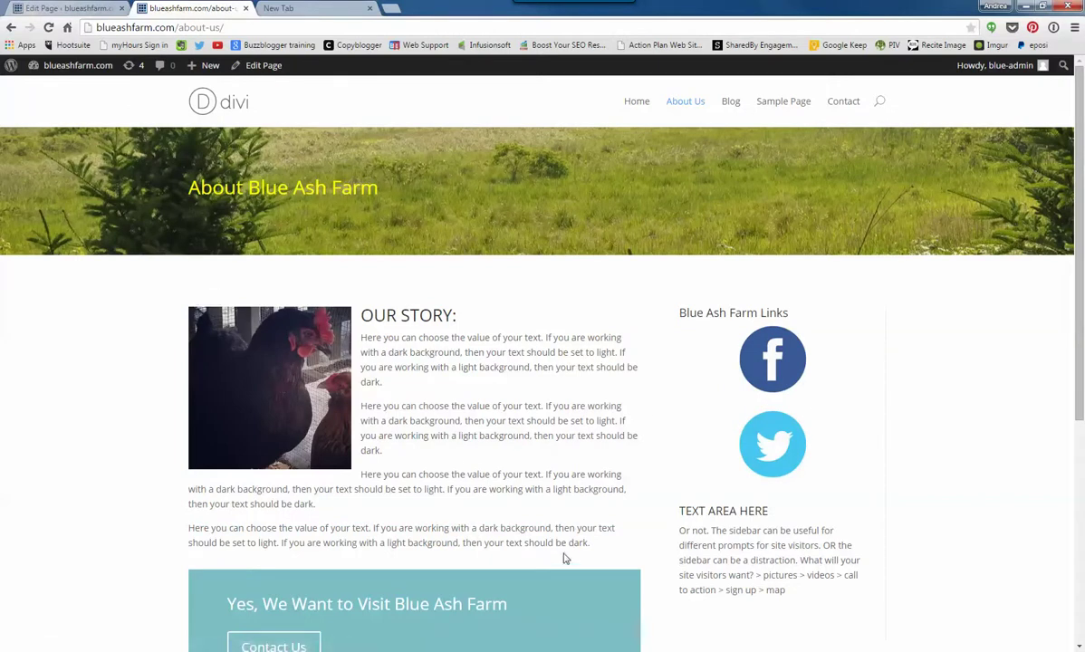
{"action": "left_click_drag", "start_coordinate": [596, 543], "coordinate": [539, 528]}
{"action": "left_click_drag", "start_coordinate": [498, 480], "coordinate": [344, 303]}
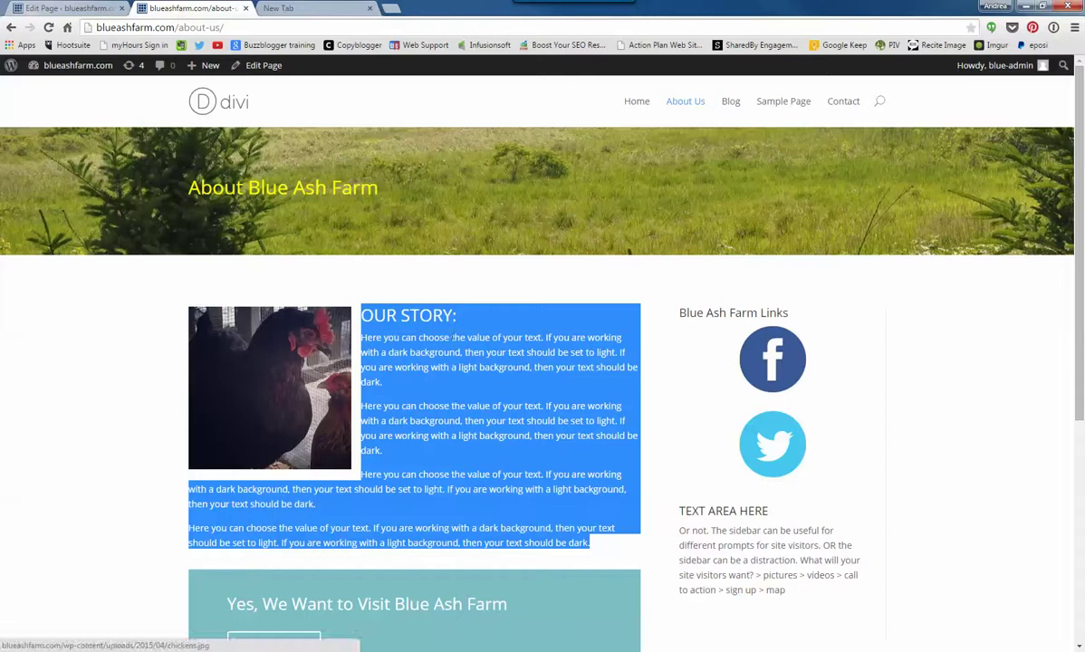
{"action": "left_click", "coordinate": [312, 356]}
{"action": "scroll", "coordinate": [499, 399], "scroll_direction": "down", "scroll_amount": 2}
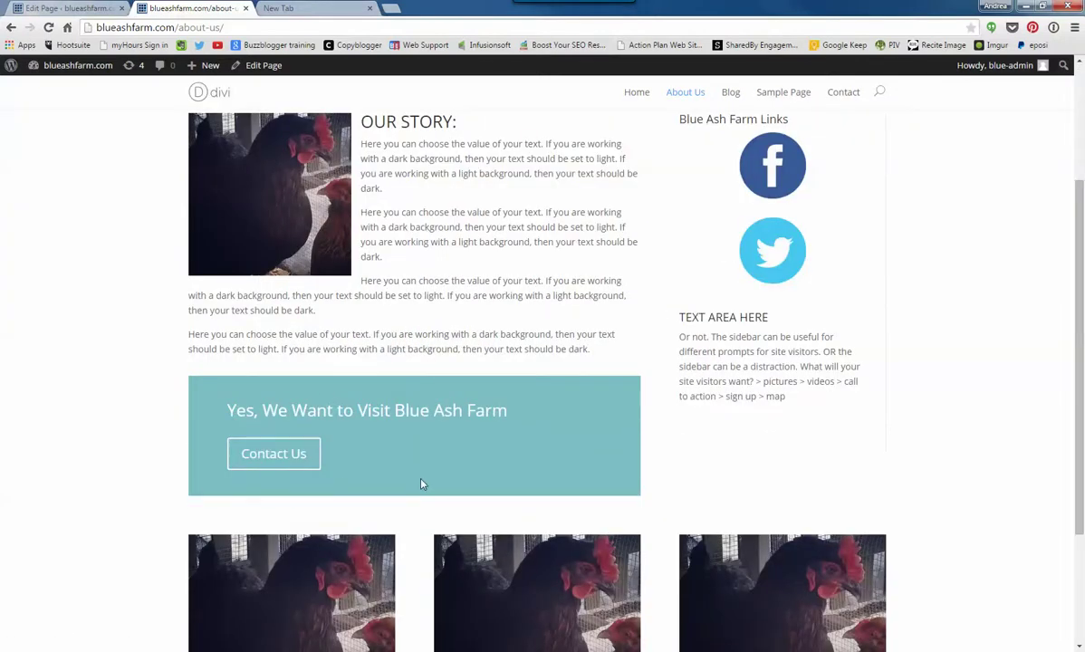
{"action": "scroll", "coordinate": [422, 484], "scroll_direction": "down", "scroll_amount": 2}
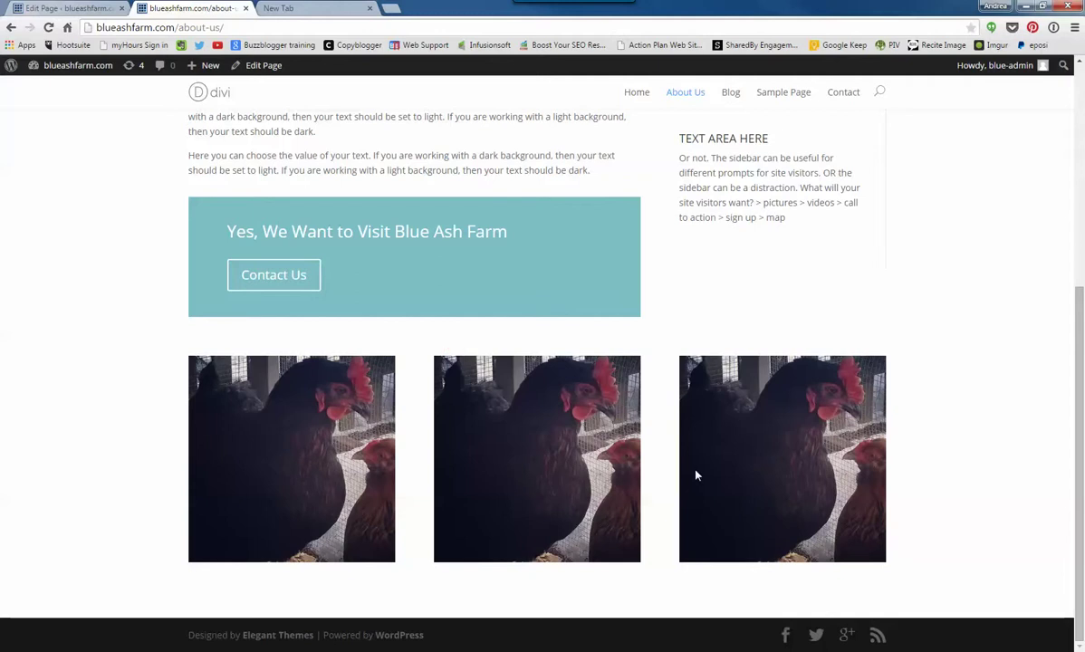
{"action": "left_click", "coordinate": [68, 8]}
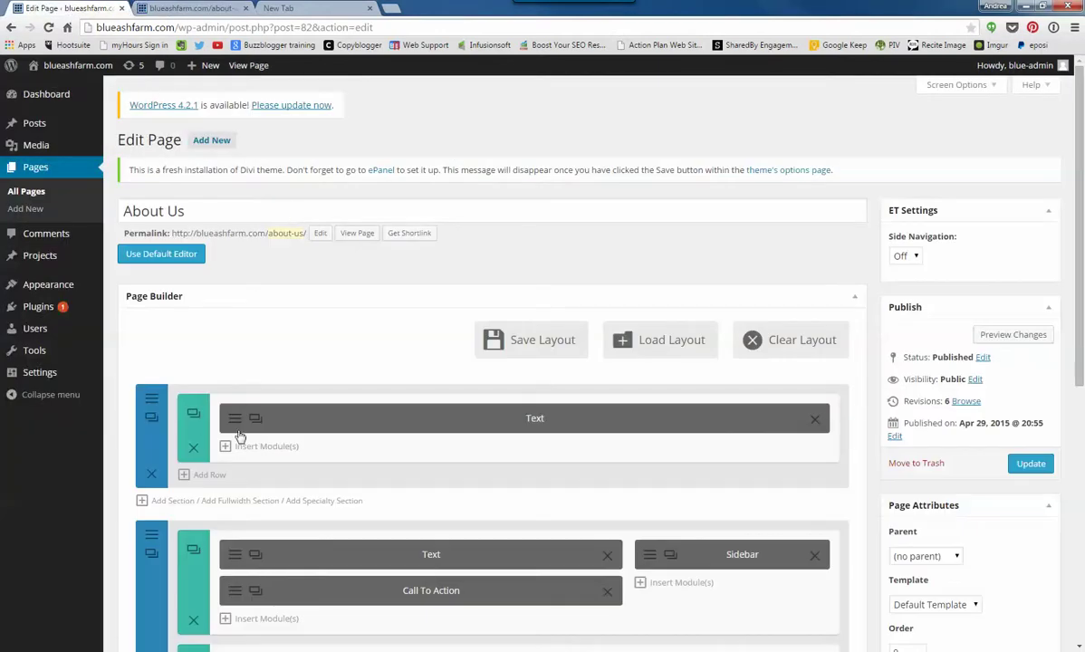
Check the live banner heading, and inspect the first section's text module settings without changing them
{"action": "left_click", "coordinate": [199, 9]}
{"action": "scroll", "coordinate": [508, 245], "scroll_direction": "up", "scroll_amount": 5}
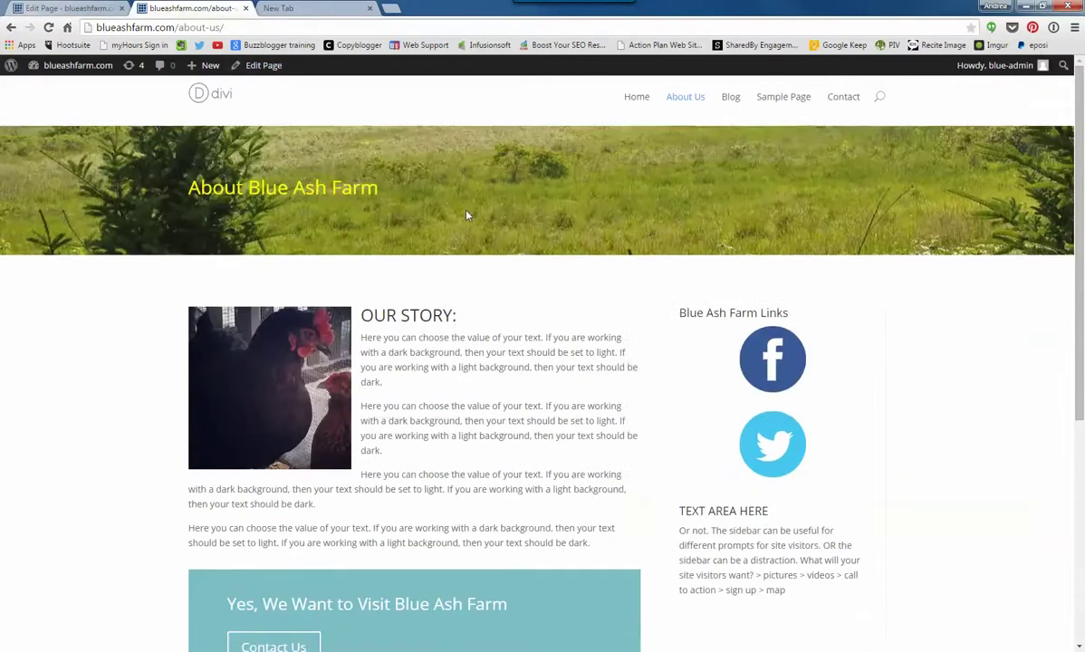
{"action": "left_click", "coordinate": [87, 9]}
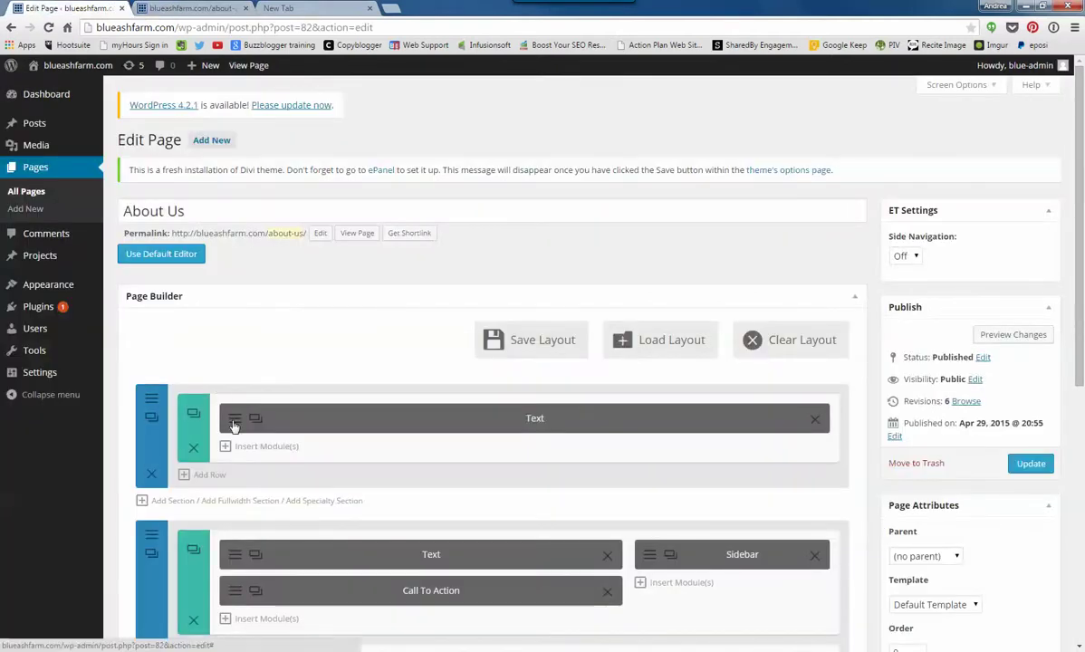
{"action": "left_click", "coordinate": [232, 421]}
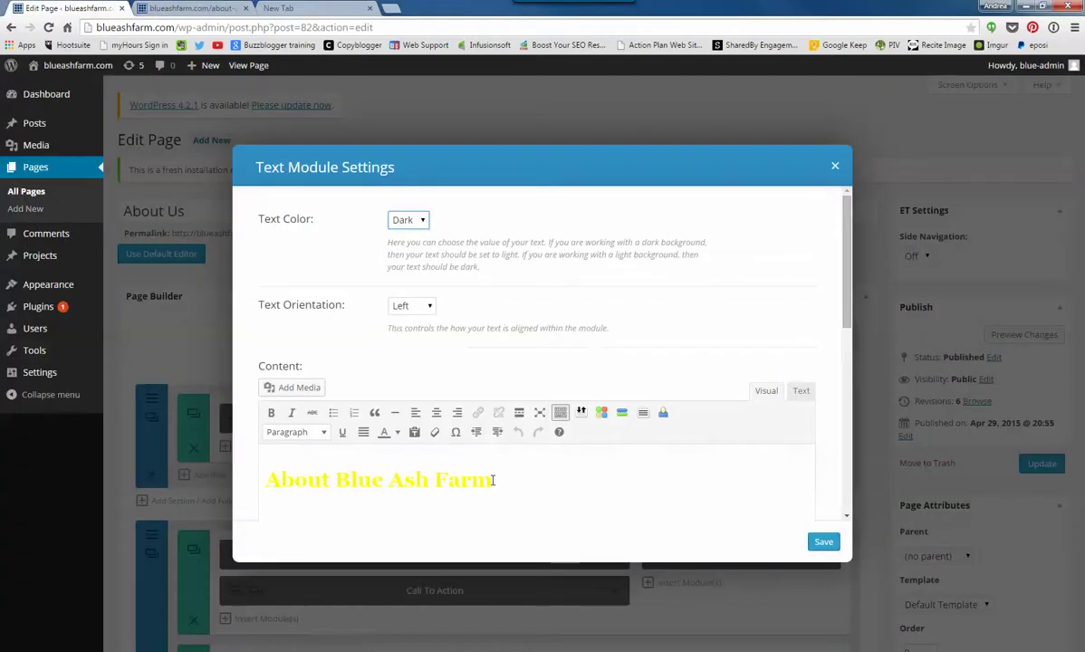
{"action": "left_click_drag", "start_coordinate": [491, 480], "coordinate": [271, 465]}
{"action": "left_click", "coordinate": [561, 468]}
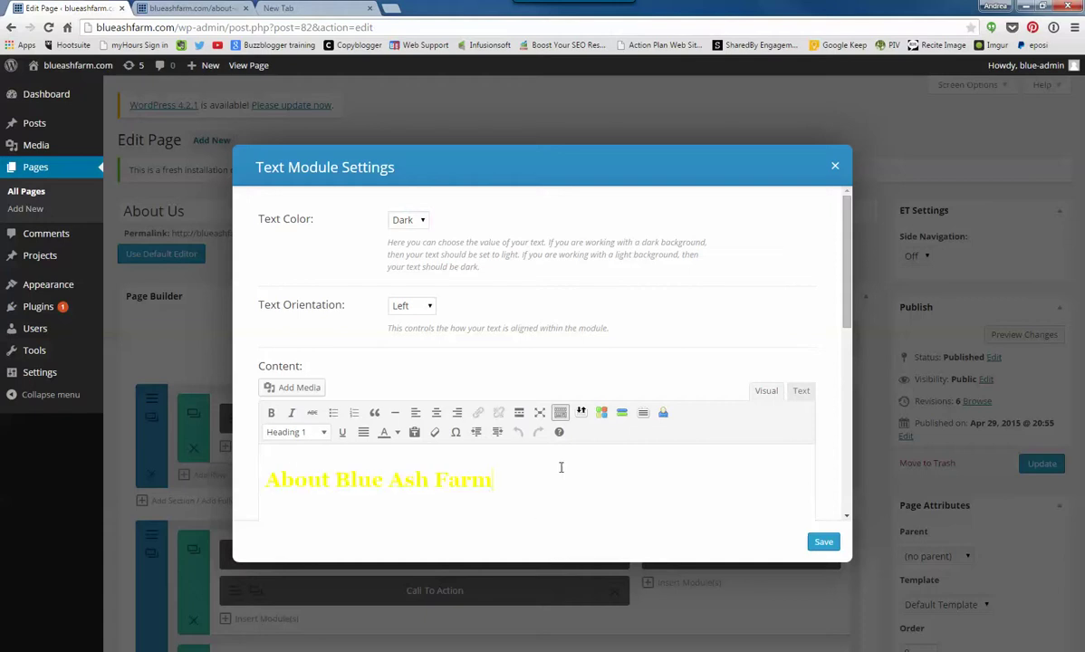
{"action": "left_click", "coordinate": [835, 167]}
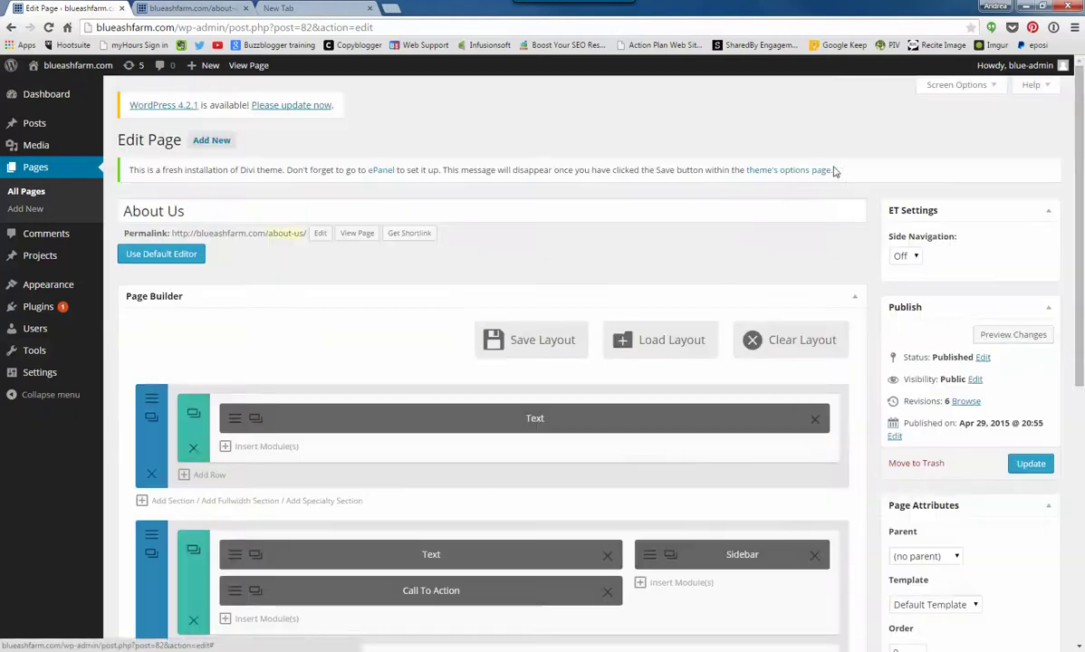
Inspect the first section's background image and colour settings, comparing them with the live banner
{"action": "left_click", "coordinate": [152, 400]}
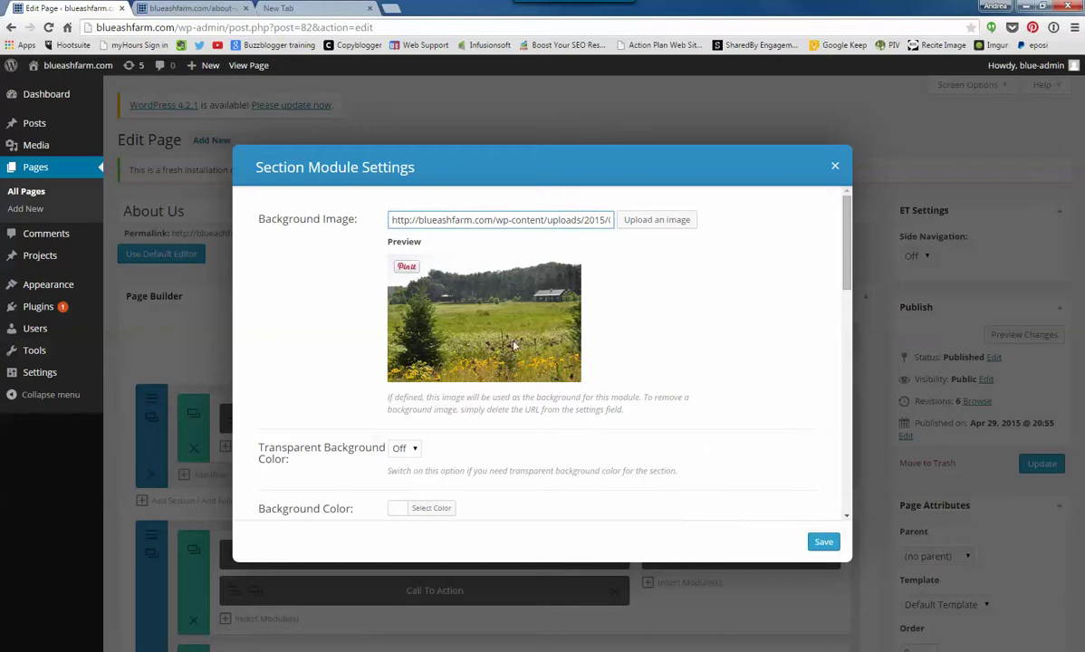
{"action": "left_click", "coordinate": [208, 9]}
{"action": "left_click", "coordinate": [87, 10]}
{"action": "scroll", "coordinate": [584, 371], "scroll_direction": "down", "scroll_amount": 2}
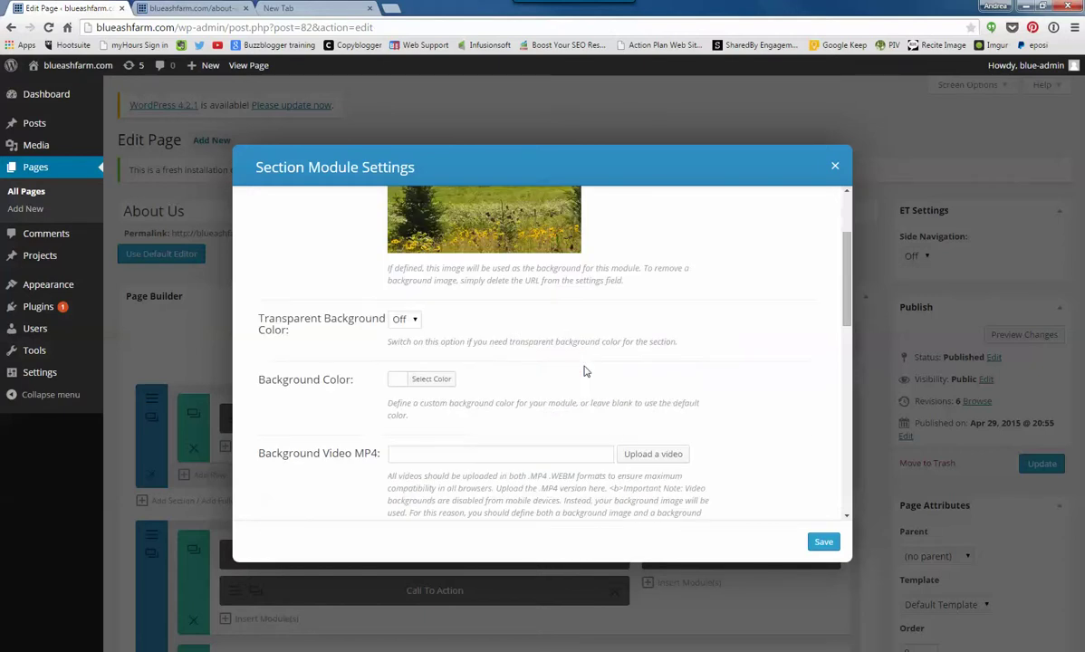
{"action": "scroll", "coordinate": [584, 371], "scroll_direction": "up", "scroll_amount": 2}
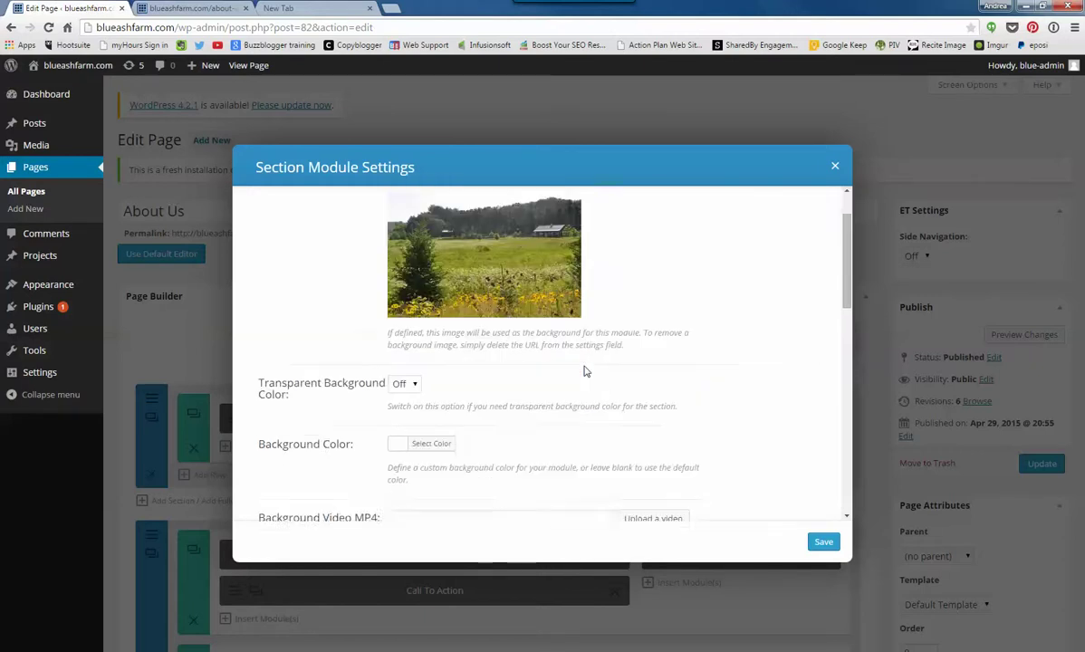
{"action": "left_click", "coordinate": [835, 165]}
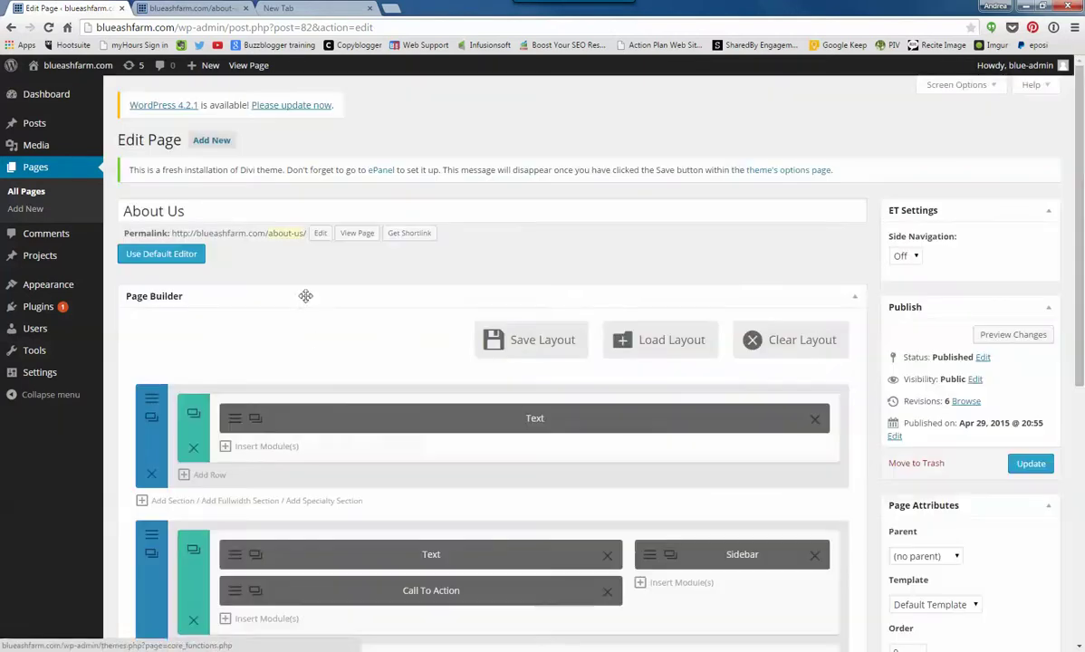
Examine the second section's text module, including the OUR STORY heading style, picture and paragraphs, leaving it unchanged
{"action": "left_click", "coordinate": [187, 8]}
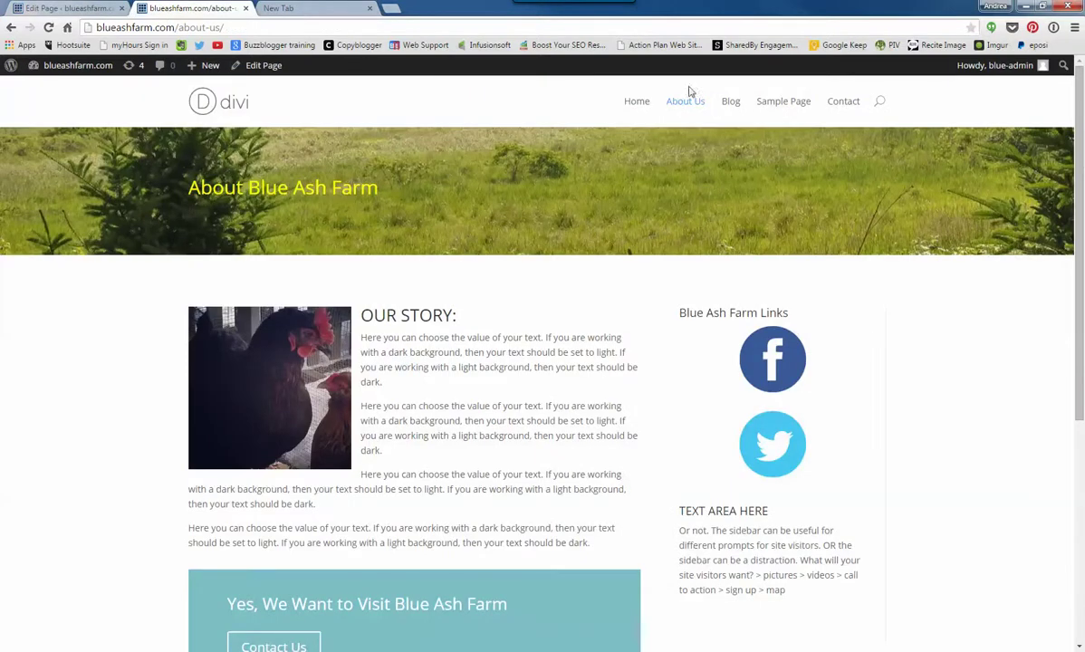
{"action": "left_click", "coordinate": [95, 10]}
{"action": "scroll", "coordinate": [350, 501], "scroll_direction": "down", "scroll_amount": 1}
{"action": "left_click", "coordinate": [235, 423]}
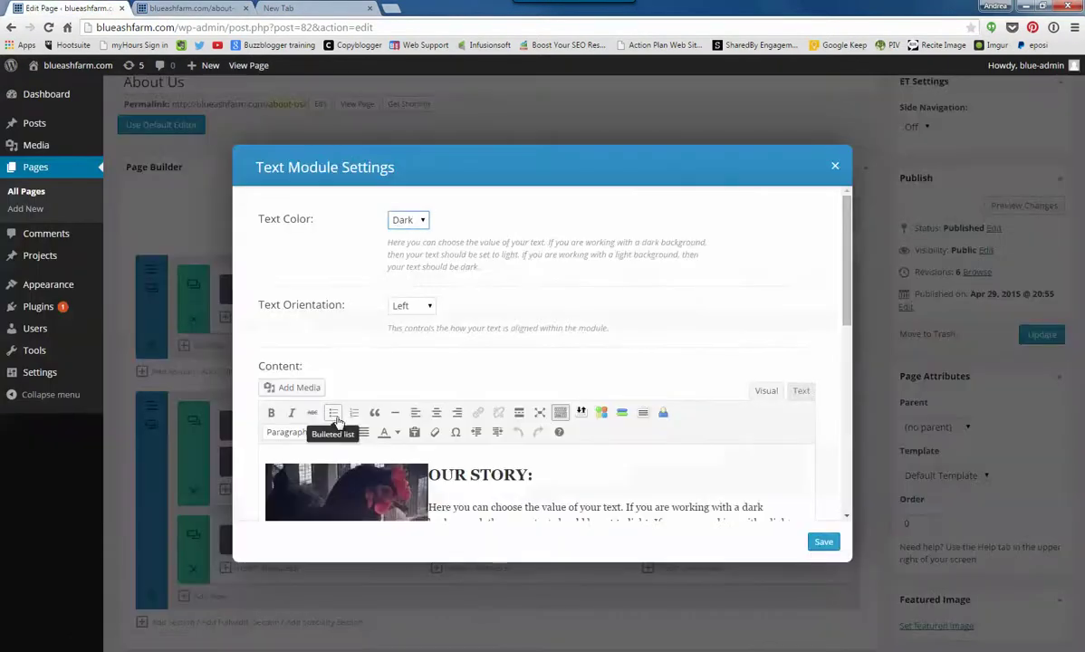
{"action": "scroll", "coordinate": [584, 442], "scroll_direction": "down", "scroll_amount": 1}
{"action": "scroll", "coordinate": [585, 442], "scroll_direction": "down", "scroll_amount": 1}
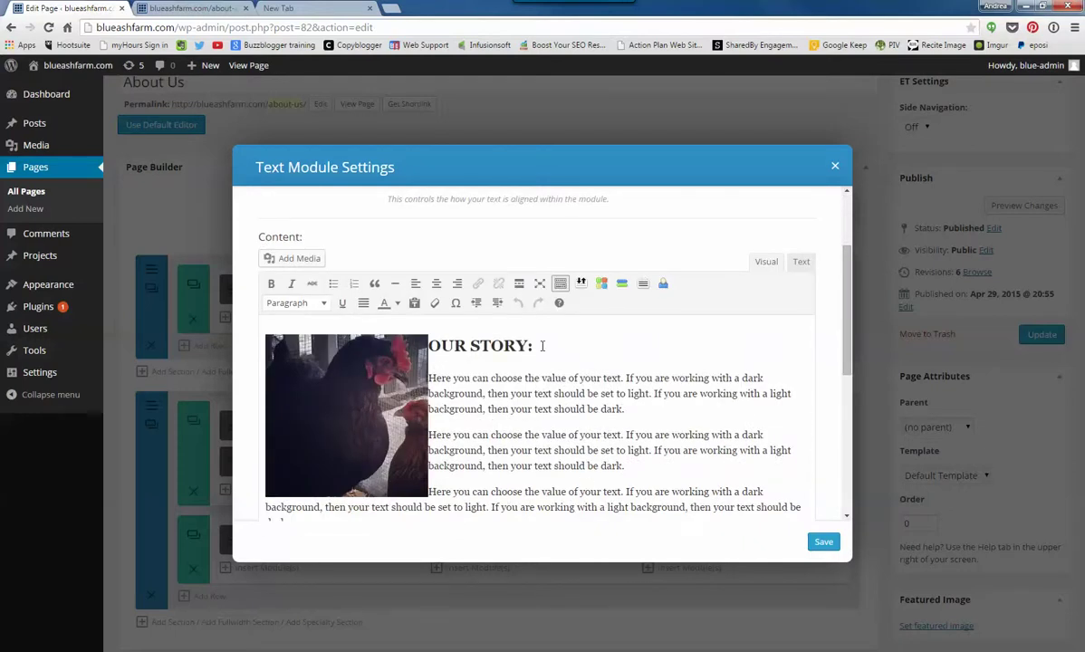
{"action": "left_click_drag", "start_coordinate": [533, 345], "coordinate": [444, 347]}
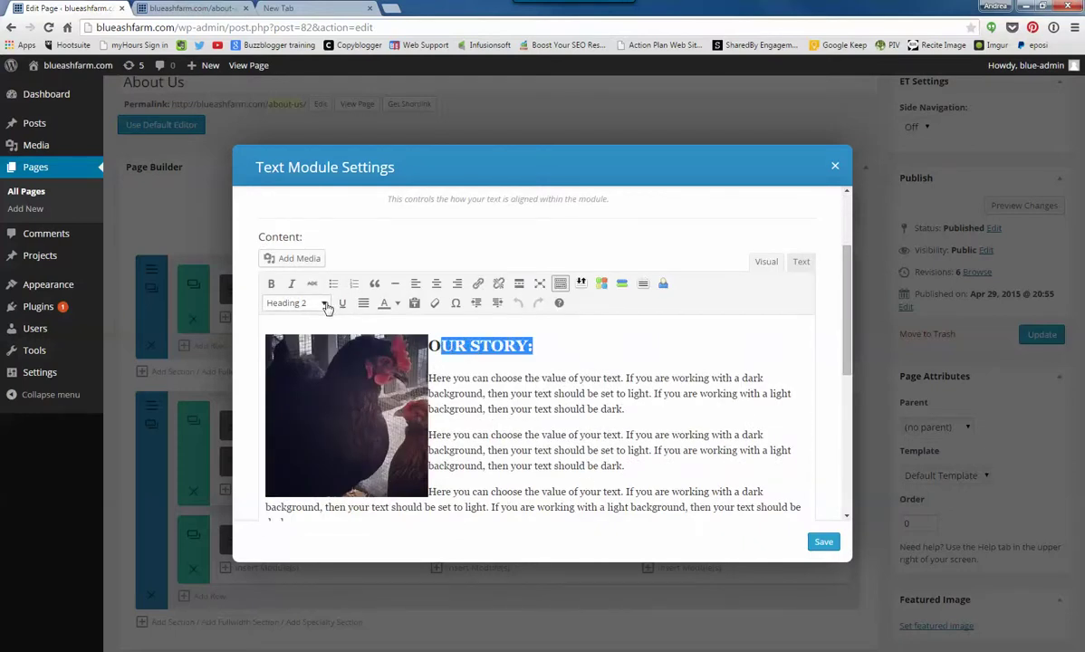
{"action": "left_click", "coordinate": [491, 395]}
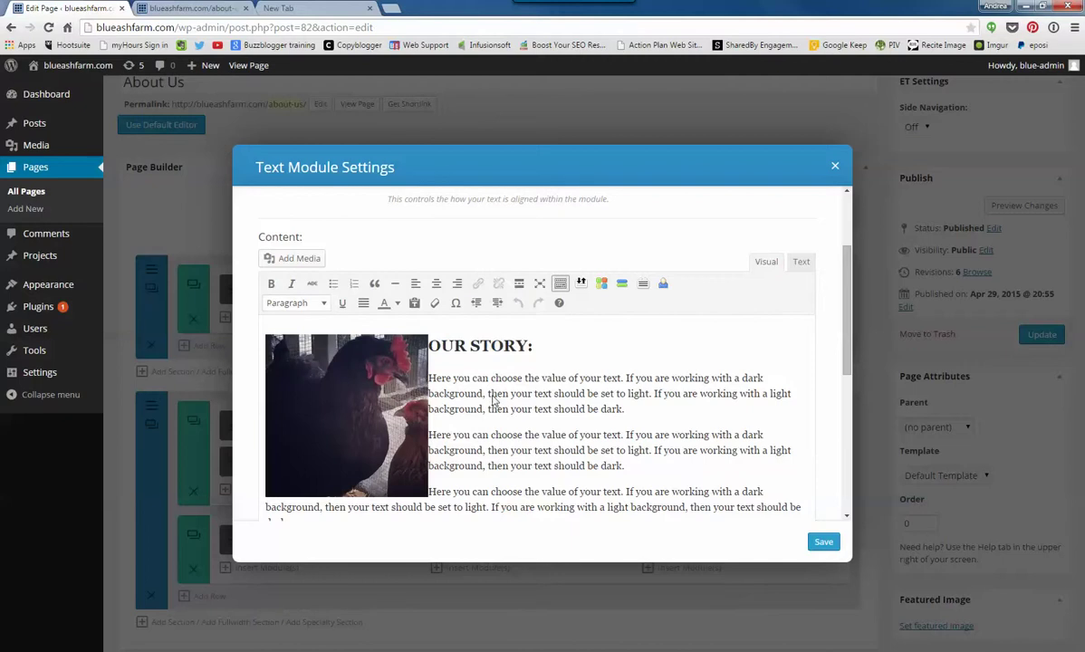
{"action": "scroll", "coordinate": [821, 236], "scroll_direction": "down", "scroll_amount": 3}
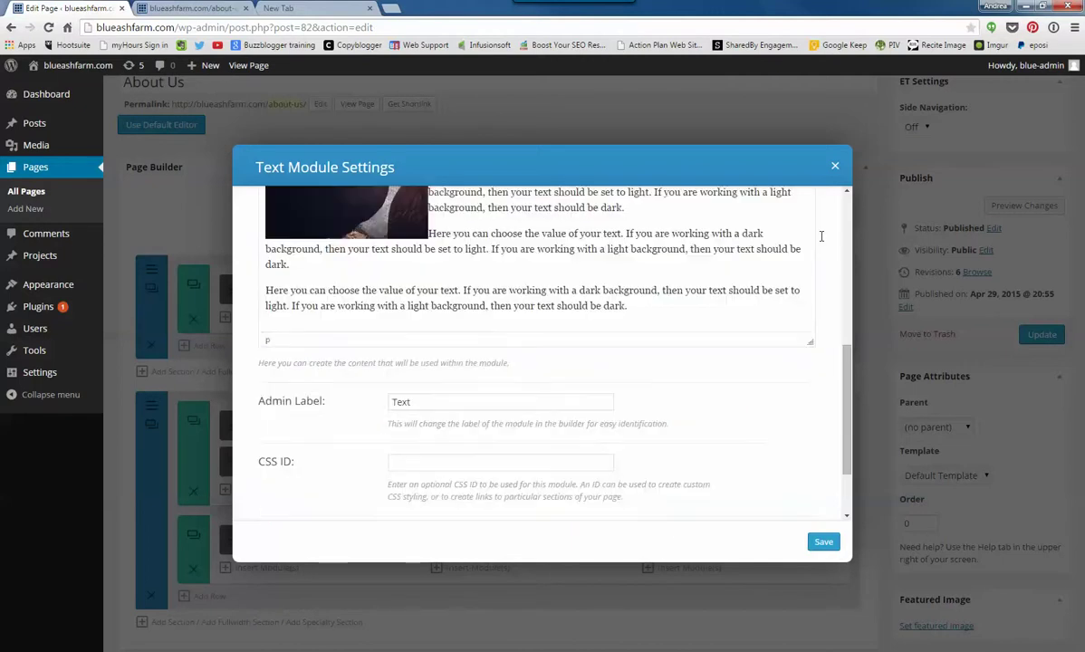
{"action": "left_click", "coordinate": [832, 163]}
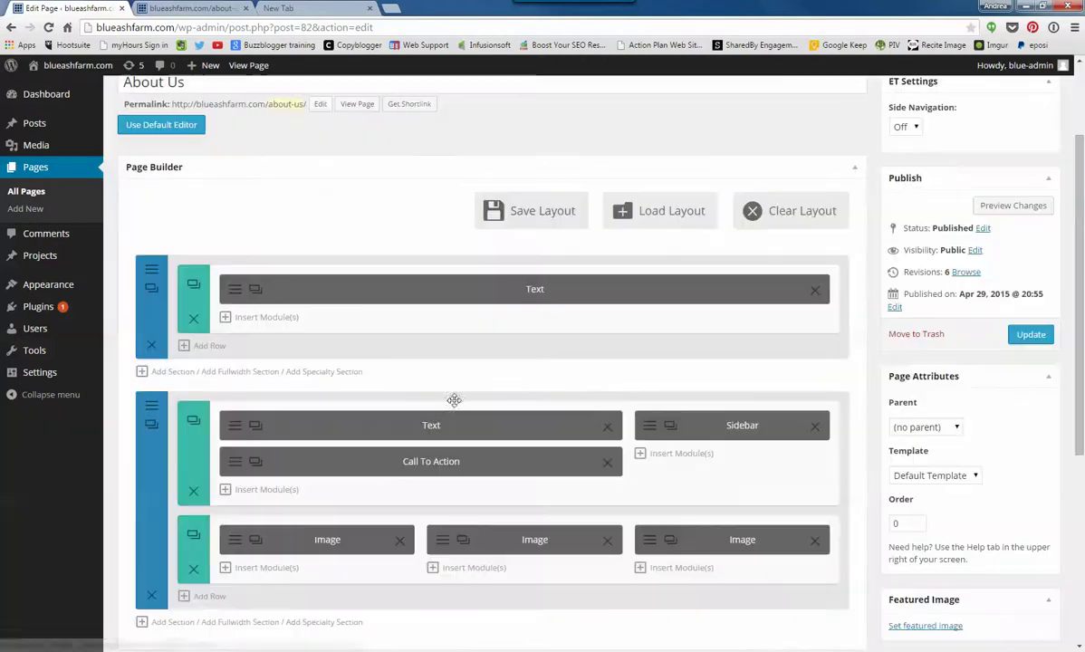
Review the sidebar module's settings and compare them with the sidebar on the live About Us page
{"action": "left_click", "coordinate": [654, 435]}
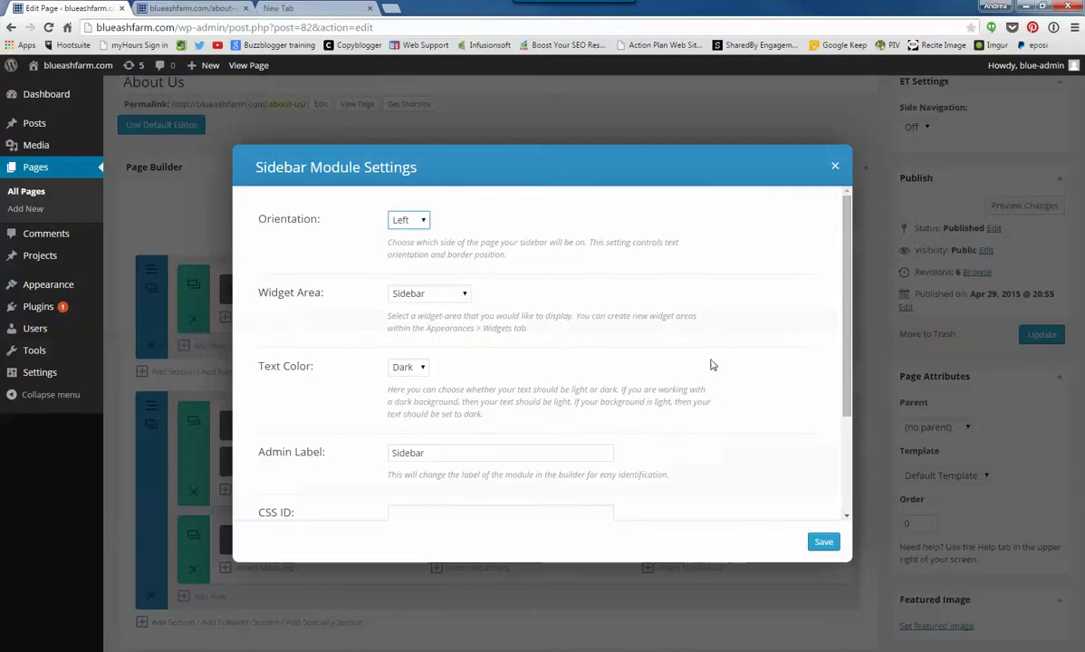
{"action": "left_click", "coordinate": [192, 9]}
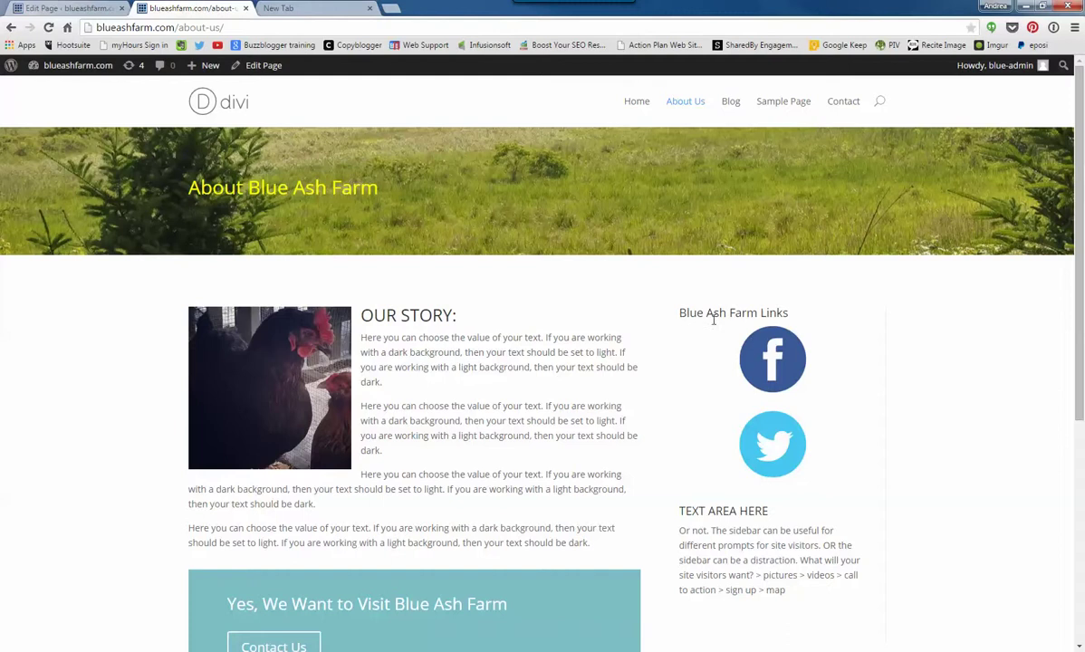
{"action": "left_click", "coordinate": [96, 8]}
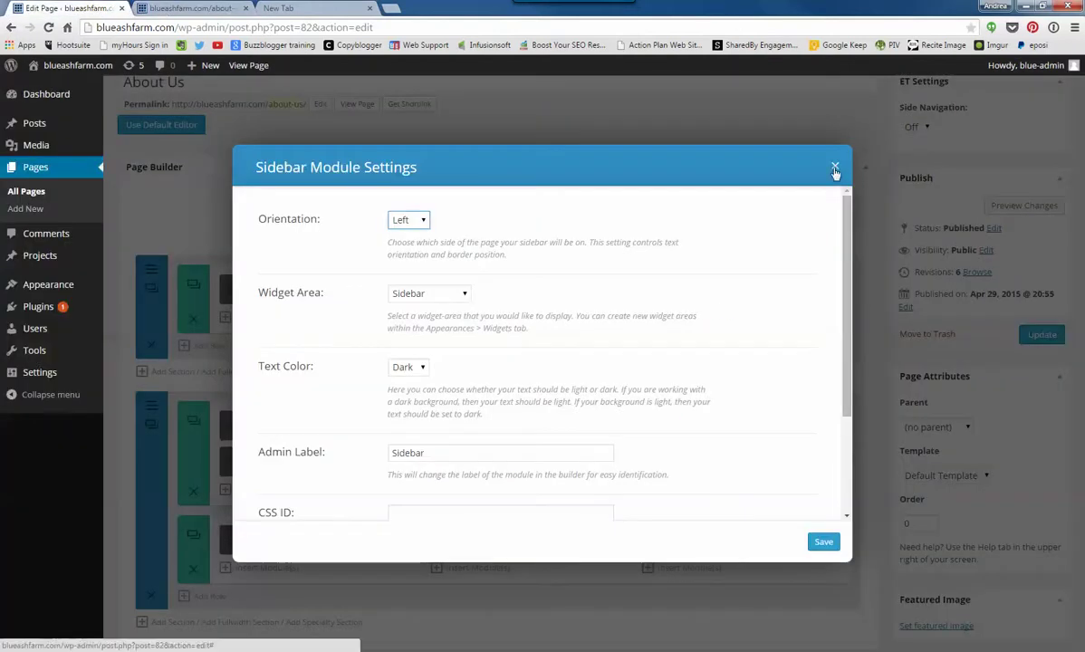
{"action": "left_click", "coordinate": [835, 166]}
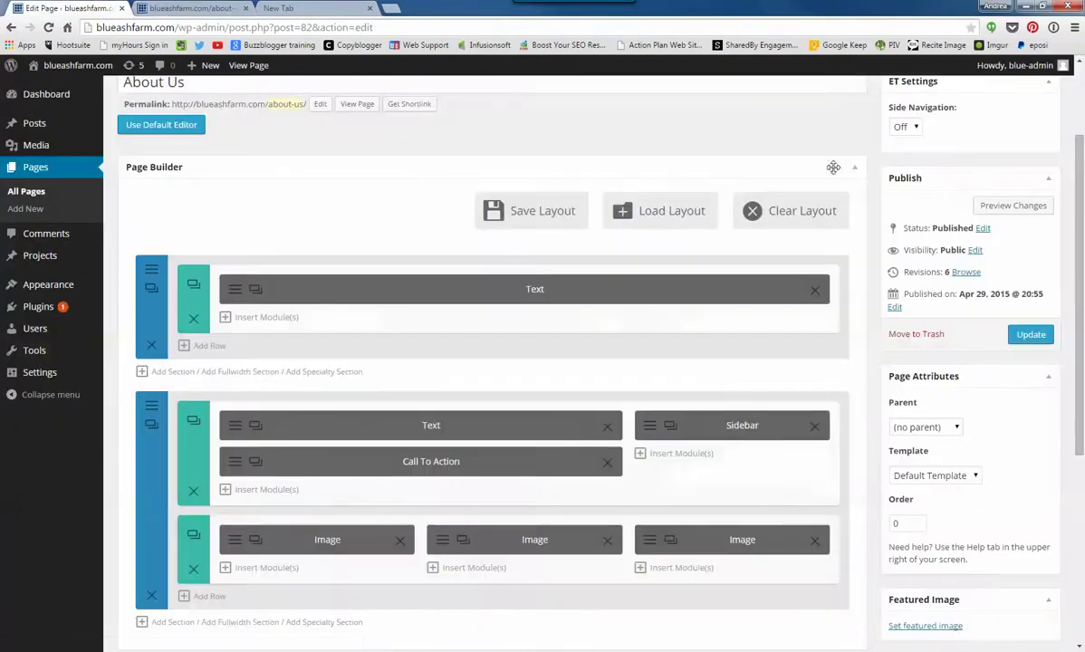
Inspect the call to action module's title, button URL, button text and colour settings without changing them
{"action": "left_click", "coordinate": [255, 462]}
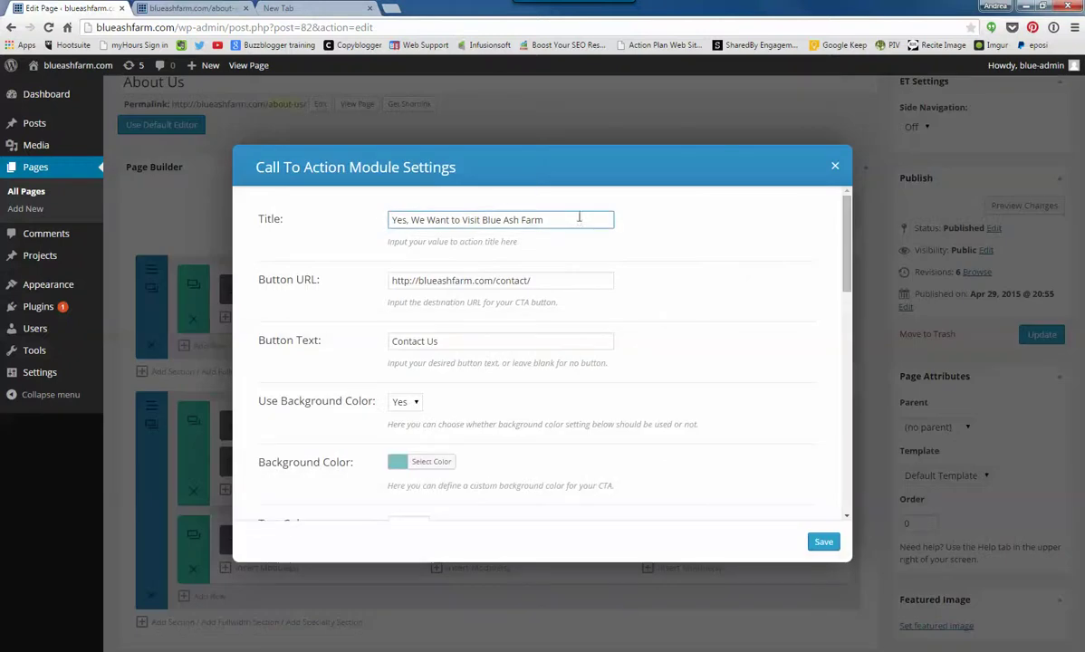
{"action": "left_click_drag", "start_coordinate": [579, 217], "coordinate": [366, 213]}
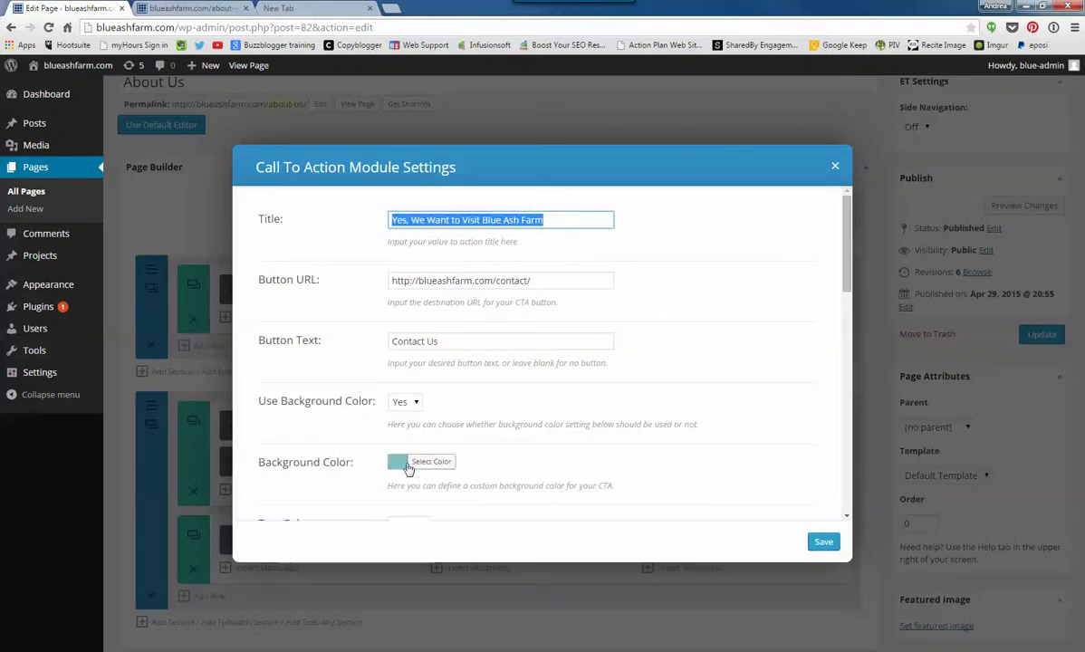
{"action": "scroll", "coordinate": [685, 328], "scroll_direction": "down", "scroll_amount": 2}
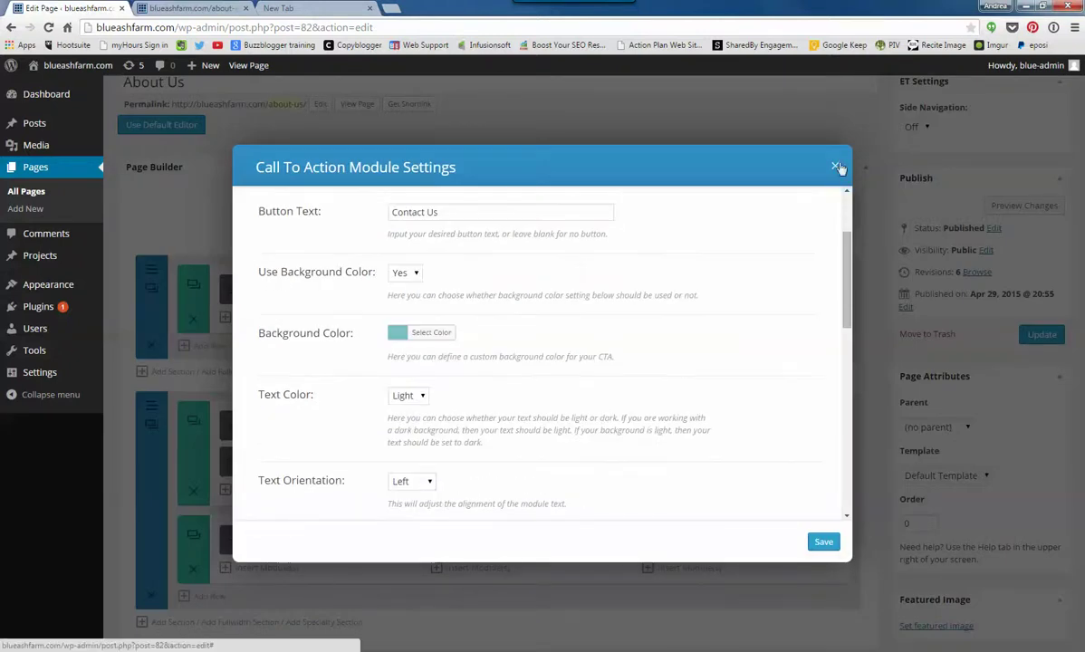
{"action": "scroll", "coordinate": [564, 242], "scroll_direction": "up", "scroll_amount": 2}
{"action": "left_click", "coordinate": [504, 281]}
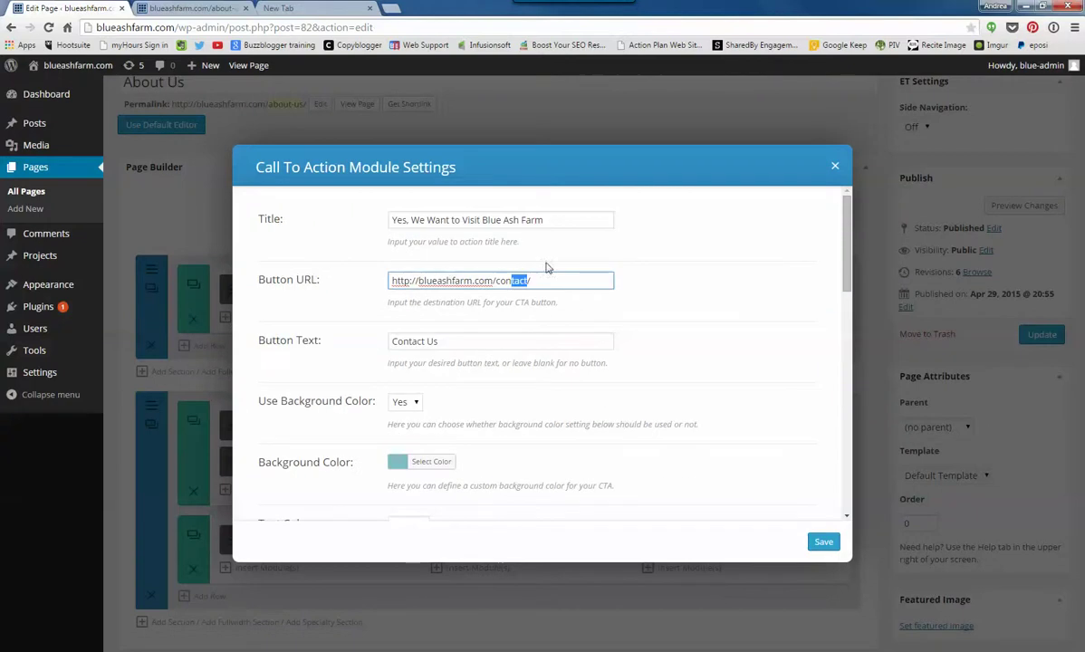
{"action": "left_click", "coordinate": [834, 165]}
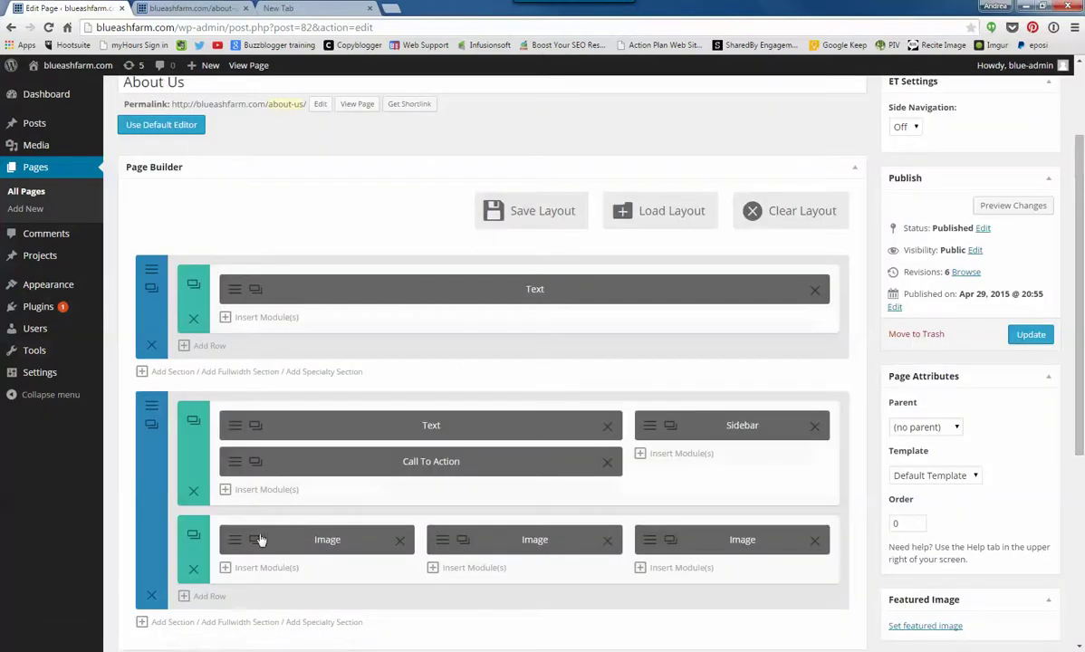
Inspect the first image module's settings, check the image row on the live page, and return to the page editor
{"action": "left_click", "coordinate": [244, 540]}
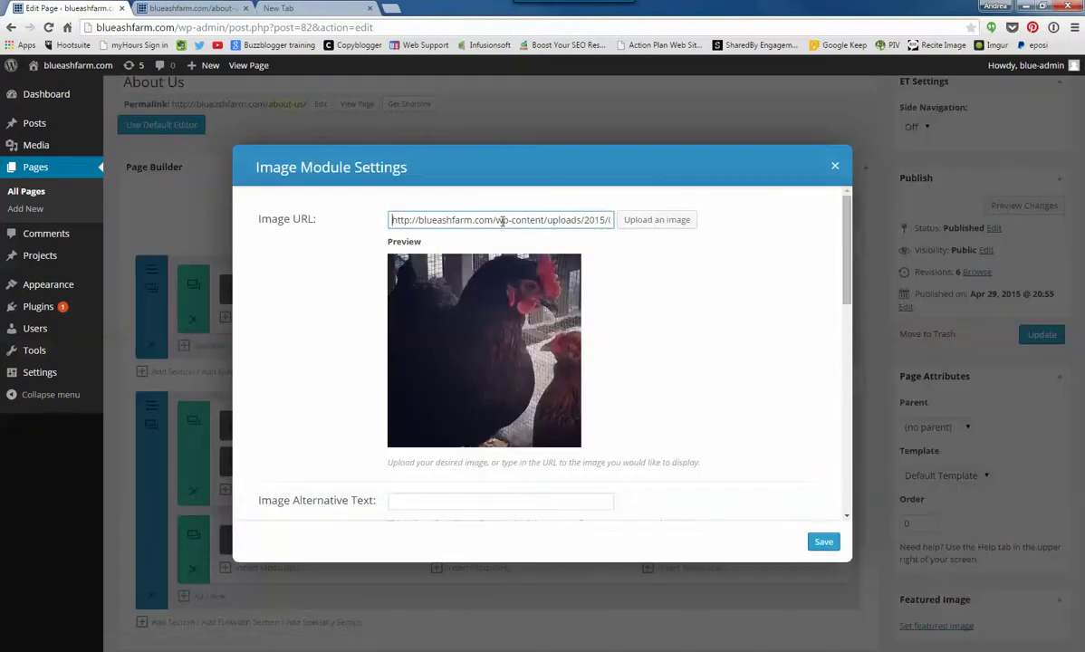
{"action": "left_click", "coordinate": [834, 166]}
{"action": "left_click", "coordinate": [220, 9]}
{"action": "scroll", "coordinate": [334, 217], "scroll_direction": "down", "scroll_amount": 5}
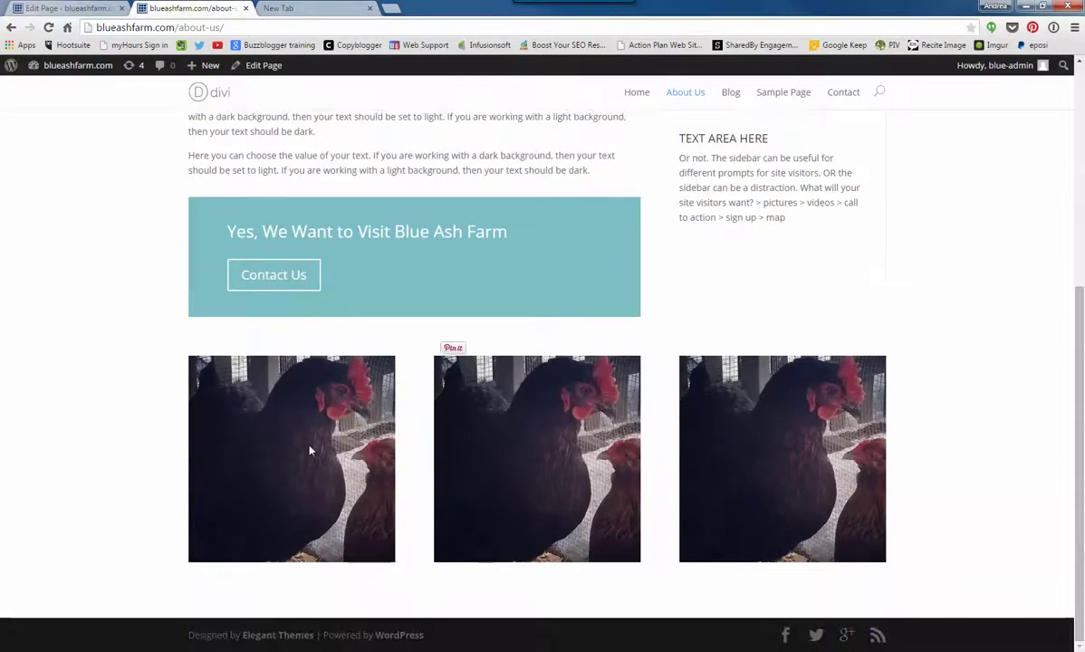
{"action": "scroll", "coordinate": [419, 498], "scroll_direction": "up", "scroll_amount": 5}
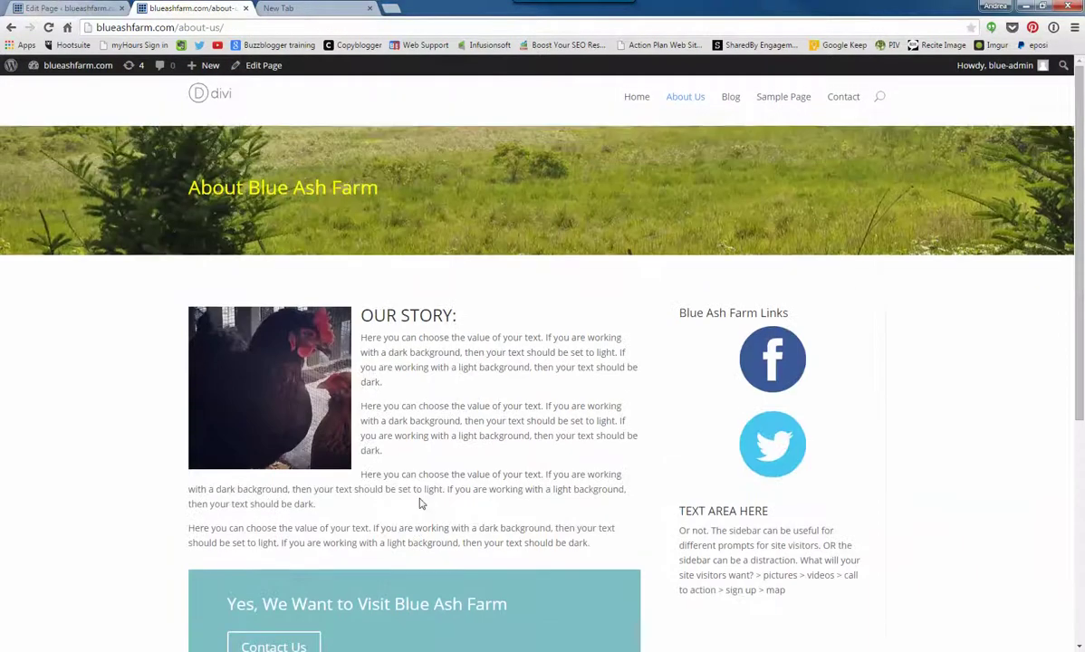
{"action": "left_click", "coordinate": [65, 11]}
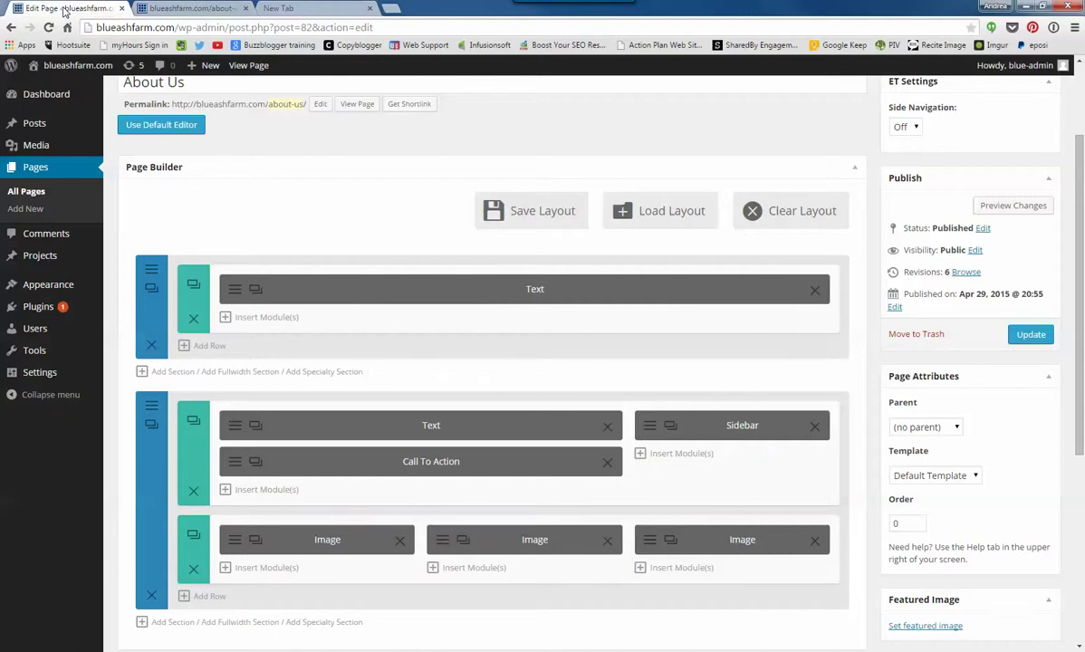
Start a new page and open the About Us page for editing in a separate browser tab as a reference
{"action": "left_click", "coordinate": [37, 211]}
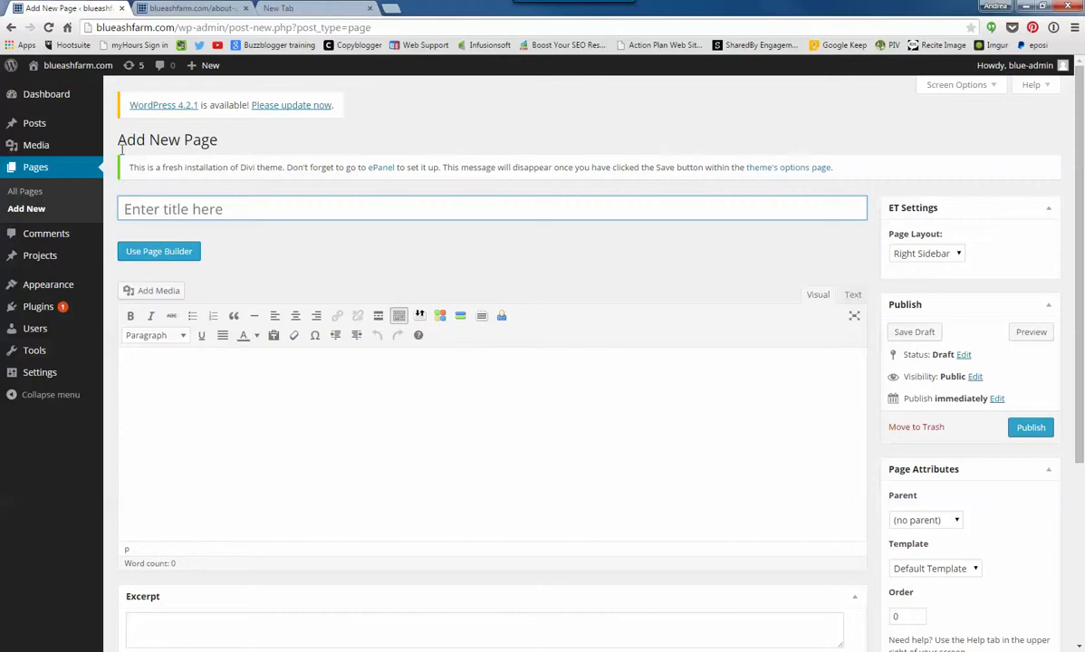
{"action": "mouse_move", "coordinate": [35, 100]}
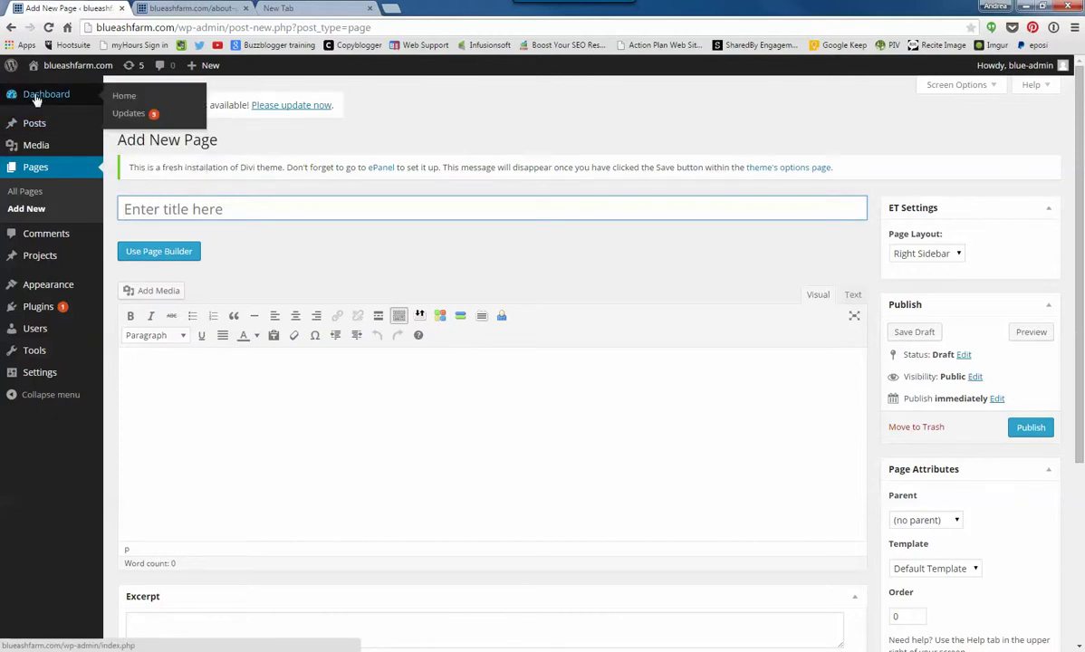
{"action": "right_click", "coordinate": [35, 96]}
{"action": "left_click", "coordinate": [60, 107]}
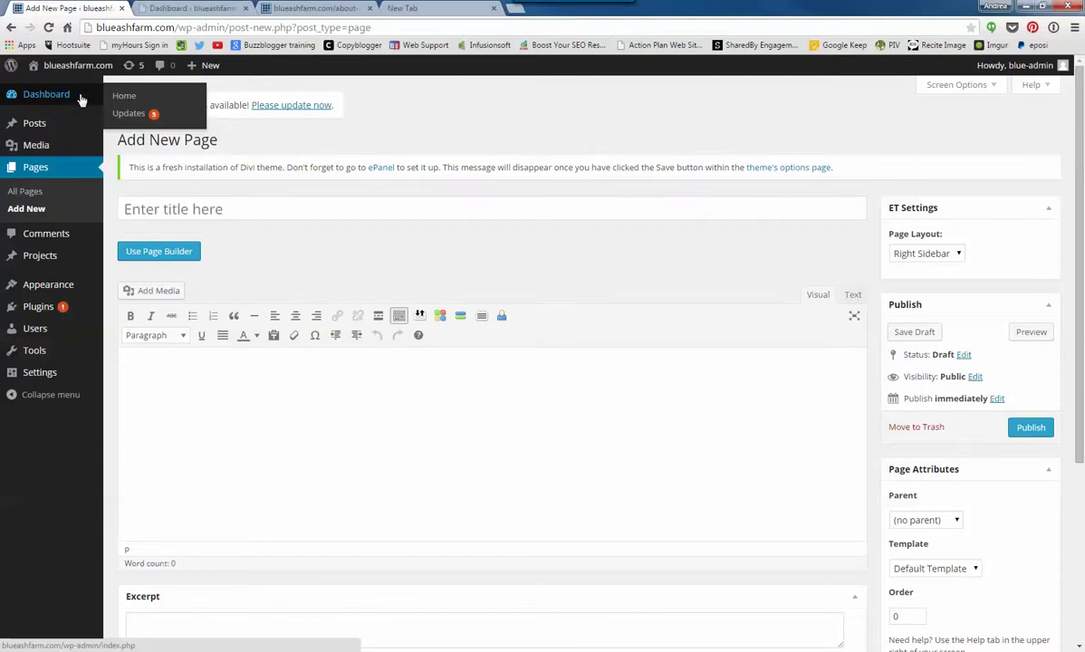
{"action": "left_click", "coordinate": [188, 8]}
{"action": "left_click", "coordinate": [33, 220]}
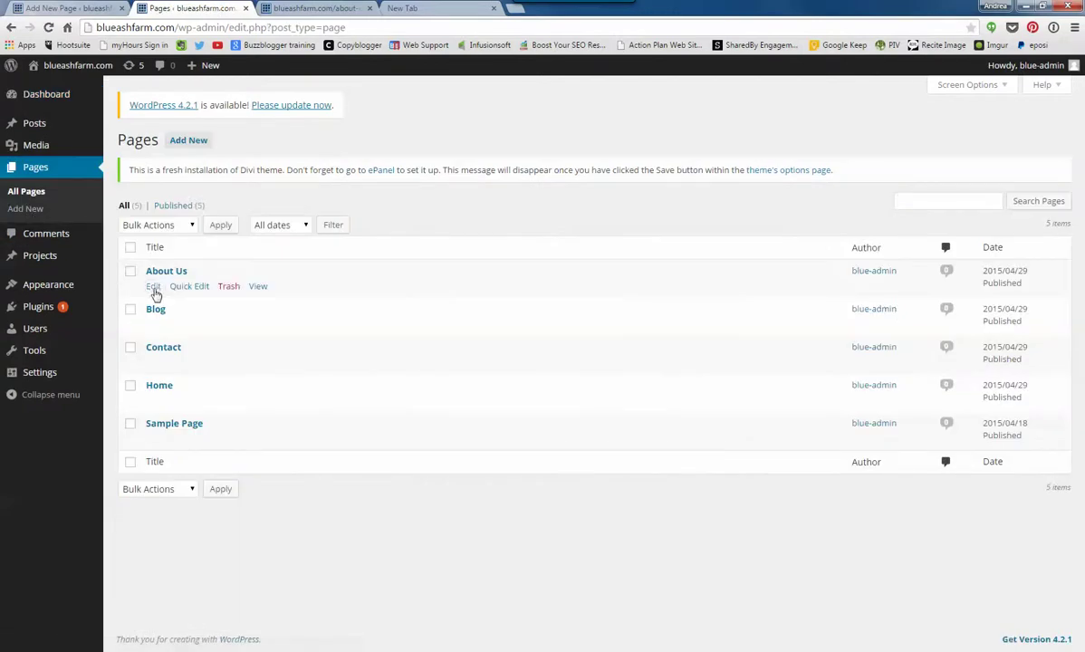
{"action": "left_click", "coordinate": [153, 287]}
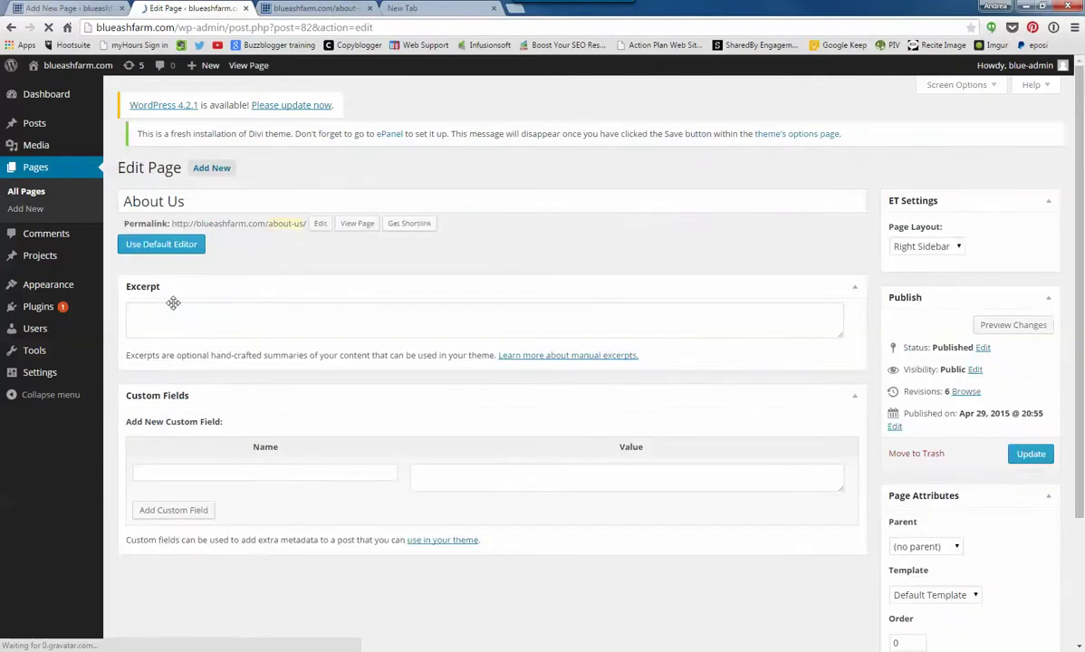
{"action": "scroll", "coordinate": [269, 345], "scroll_direction": "down", "scroll_amount": 3}
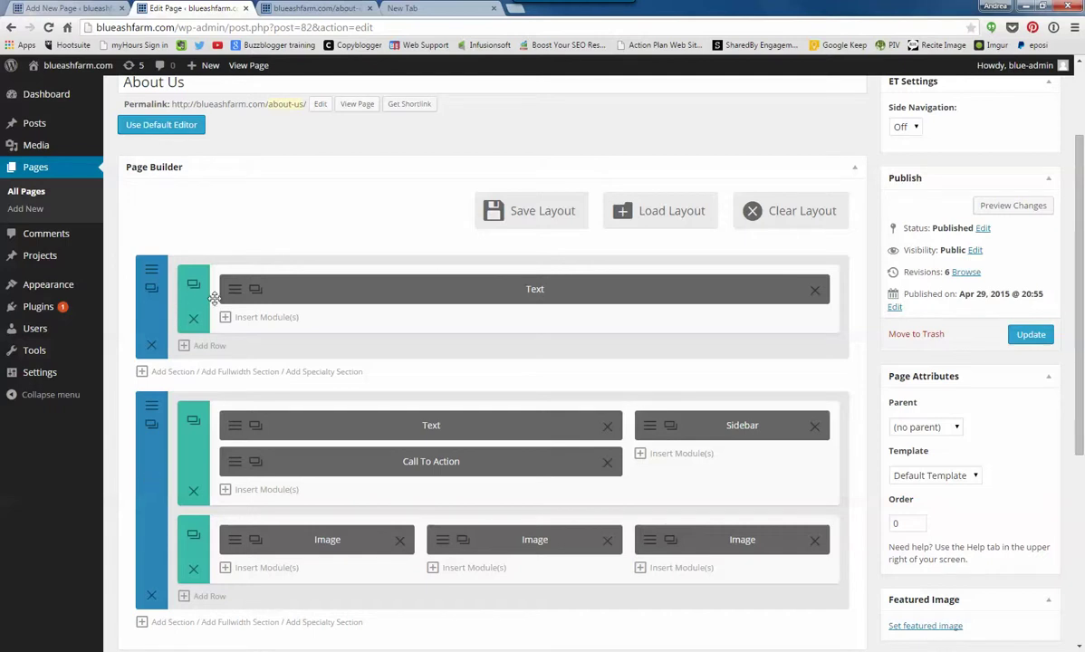
Switch the new page to the Page Builder and title it "New Page"
{"action": "left_click", "coordinate": [51, 7]}
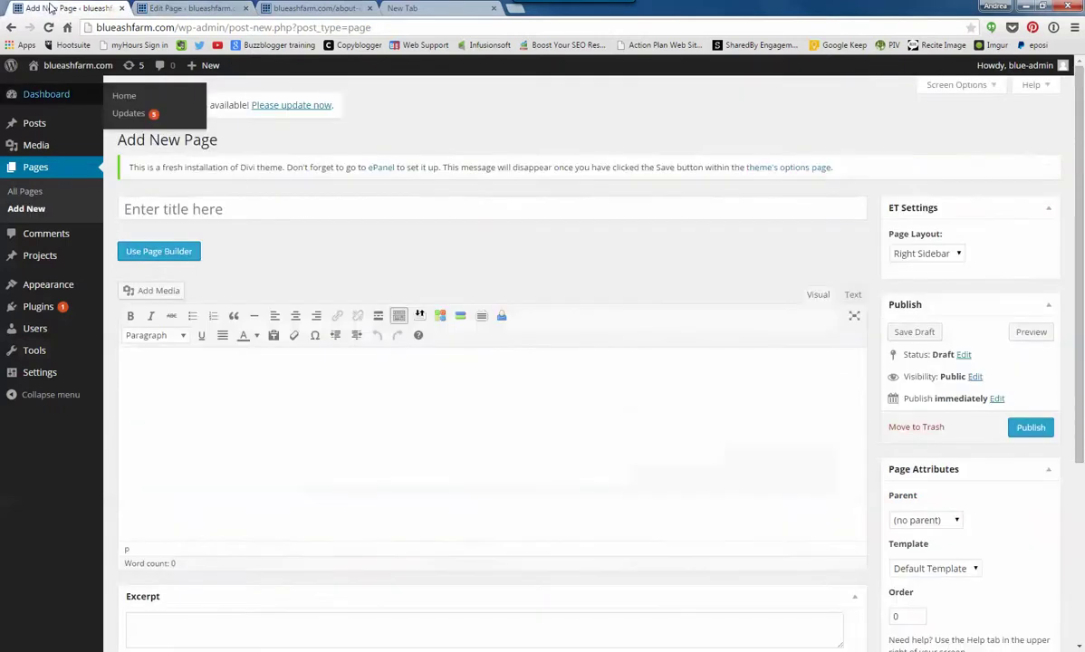
{"action": "left_click", "coordinate": [163, 252]}
{"action": "left_click", "coordinate": [156, 210]}
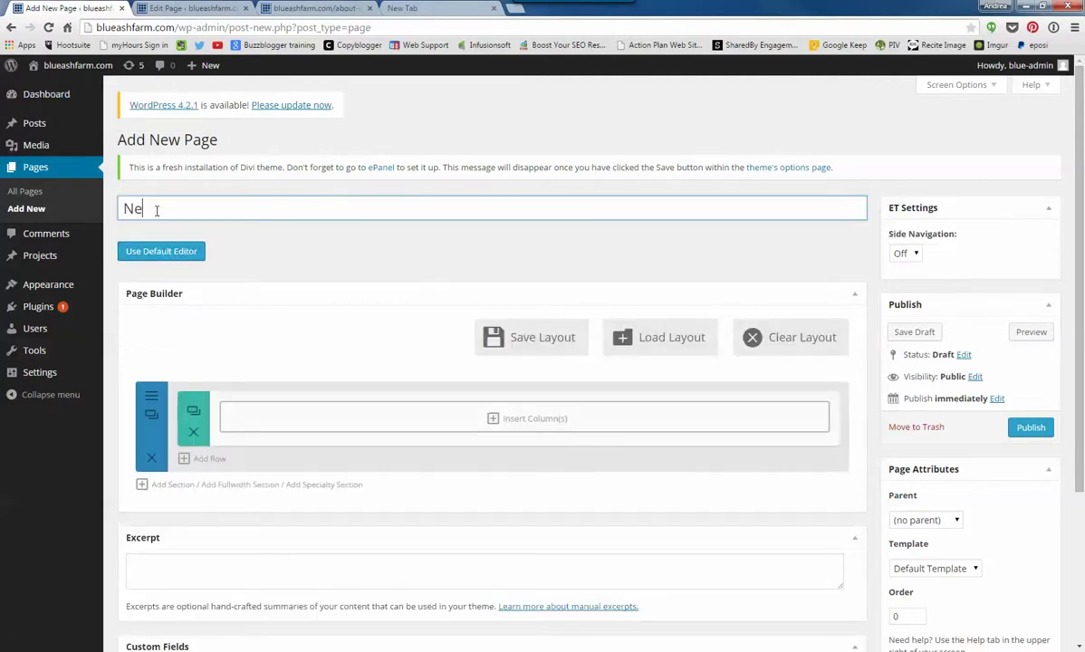
{"action": "type", "text": "New Page"}
Set crystal-pic-3.jpg from the media library as the new page's first section background image and save the section settings
{"action": "left_click", "coordinate": [181, 8]}
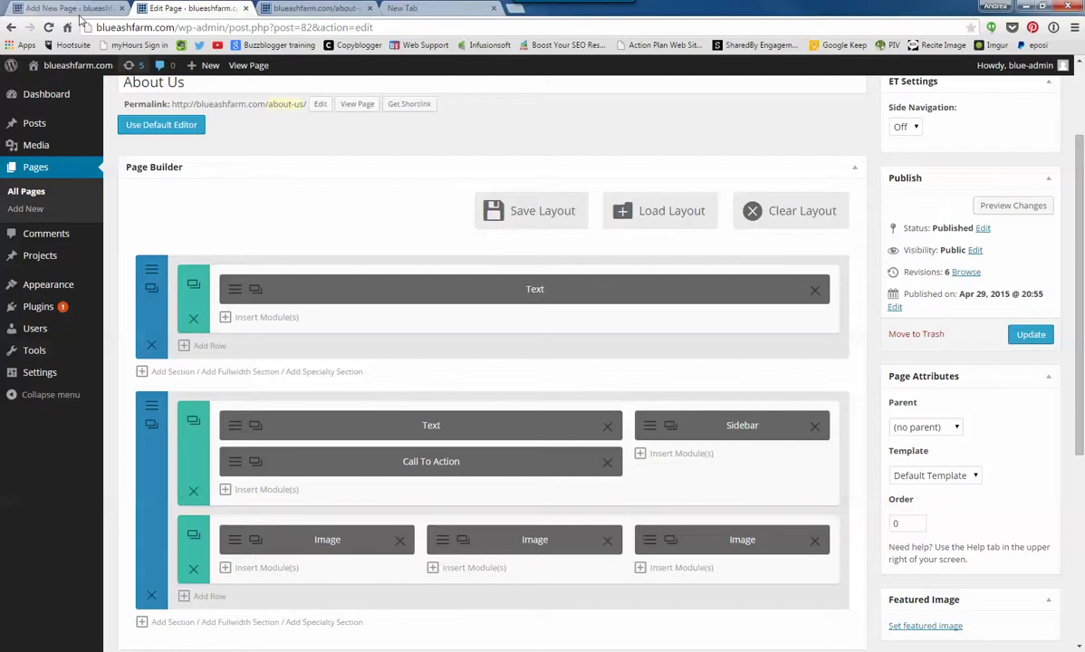
{"action": "left_click", "coordinate": [69, 9]}
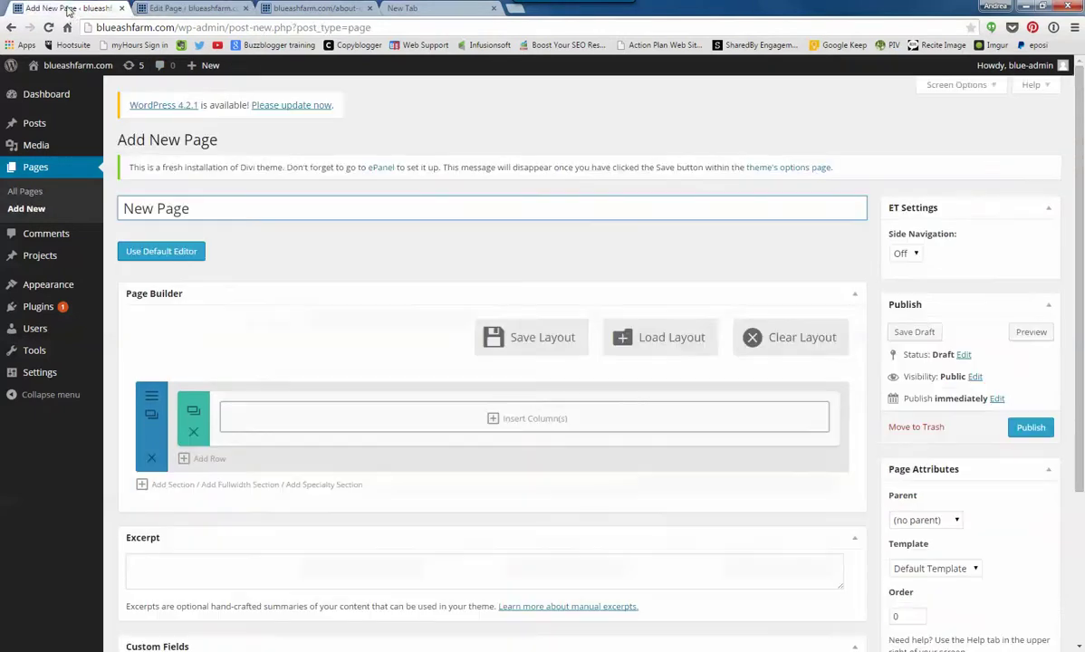
{"action": "left_click", "coordinate": [152, 399]}
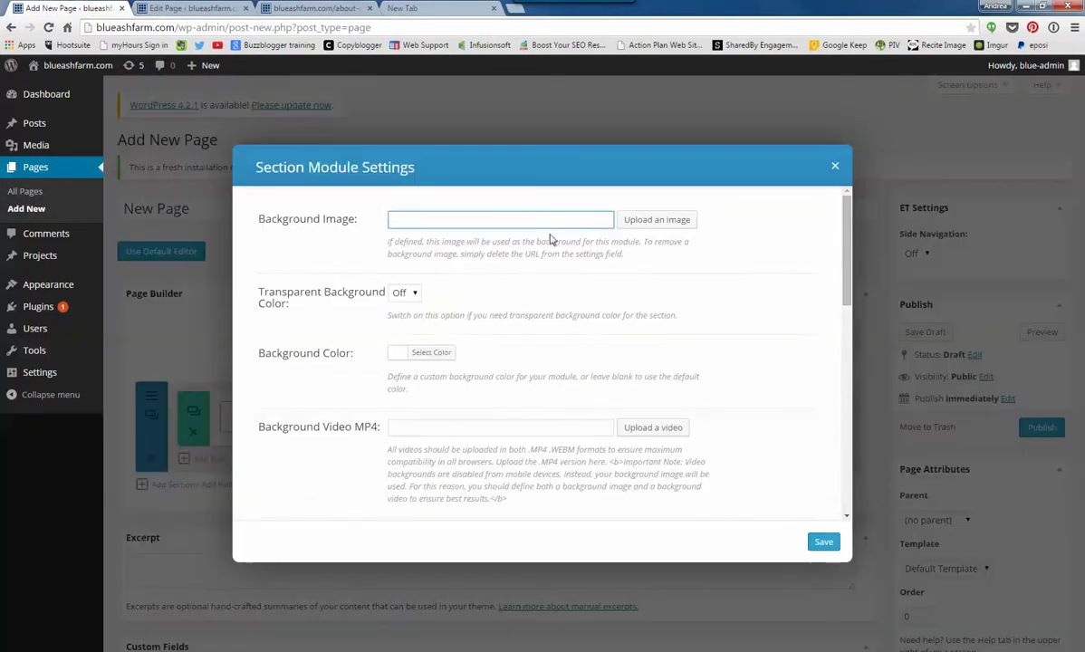
{"action": "left_click", "coordinate": [636, 222]}
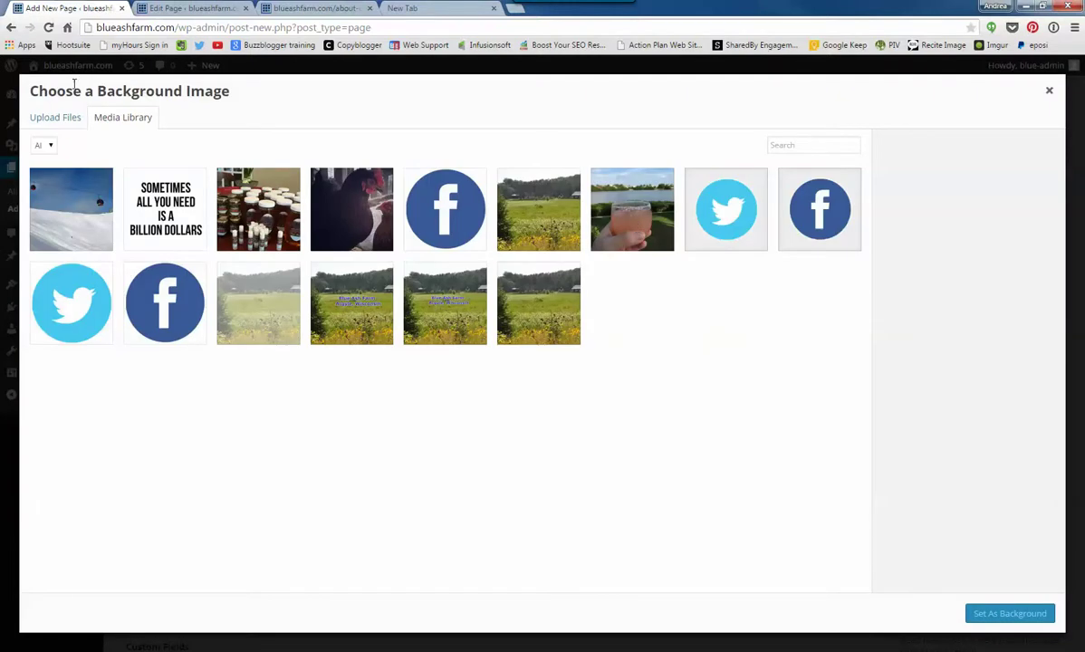
{"action": "left_click", "coordinate": [63, 191]}
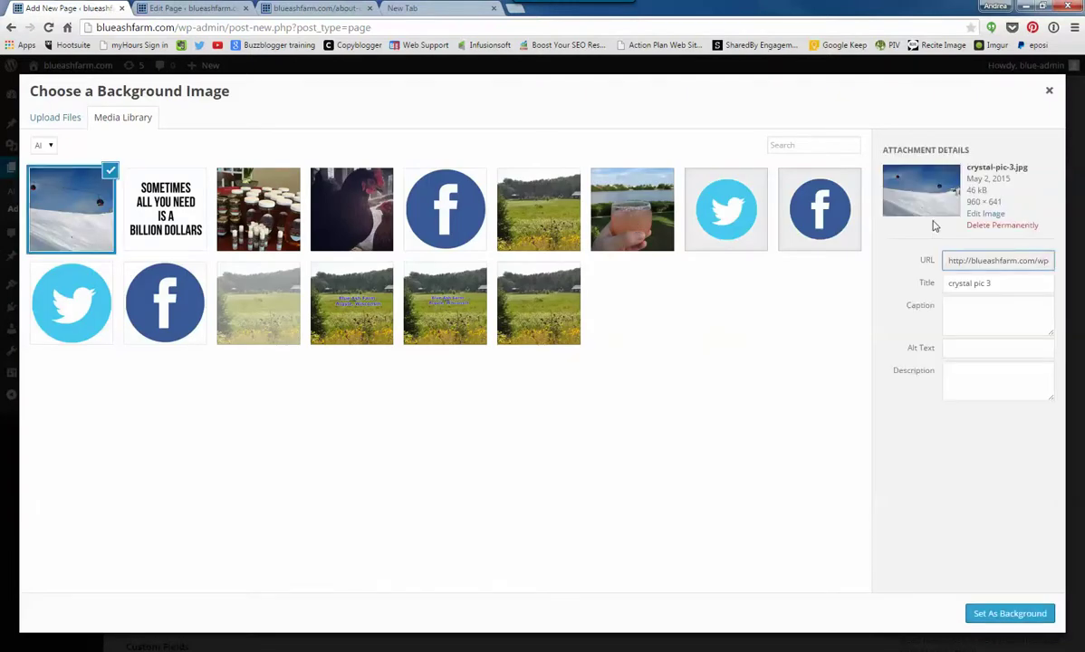
{"action": "left_click", "coordinate": [1007, 614]}
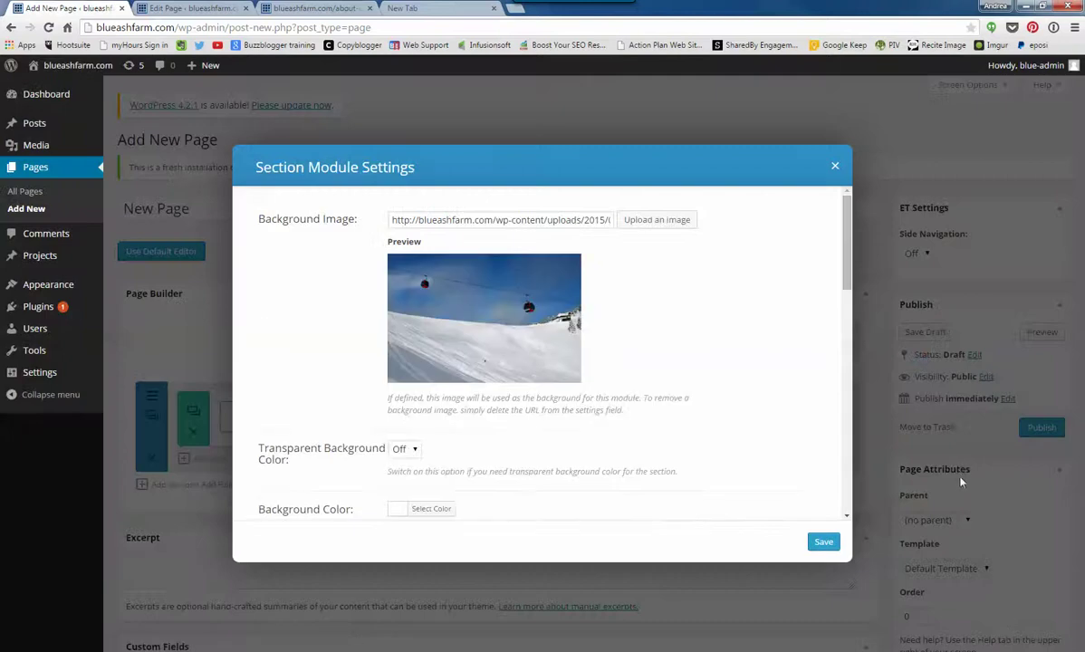
{"action": "left_click", "coordinate": [824, 541]}
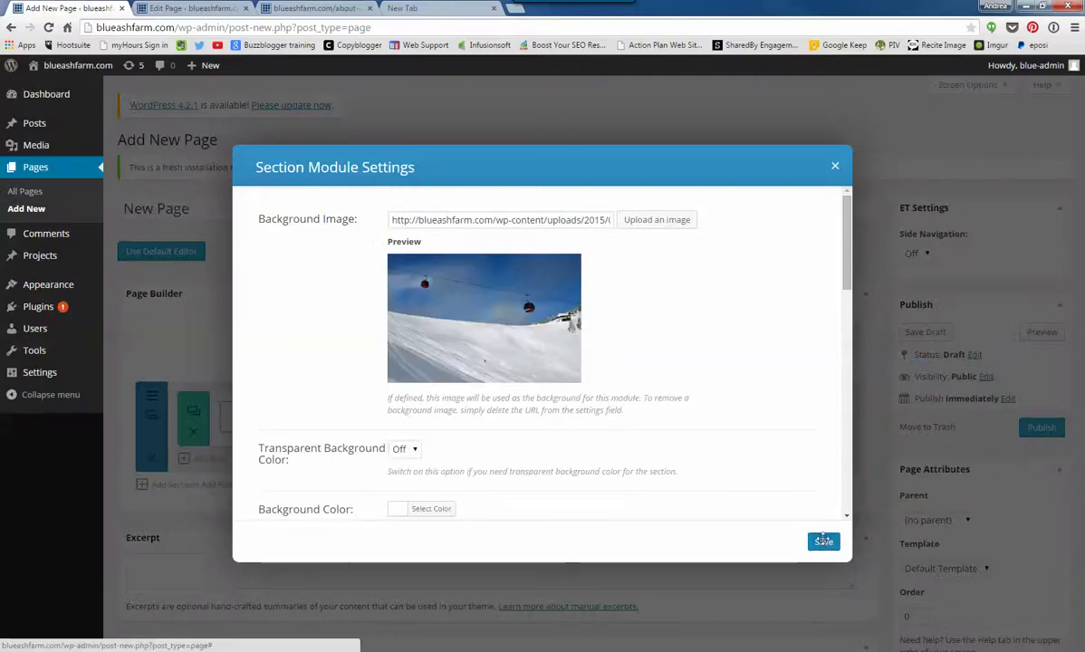
Check the first row of the About Us layout and insert a single full-width column in the new page's row
{"action": "left_click", "coordinate": [190, 8]}
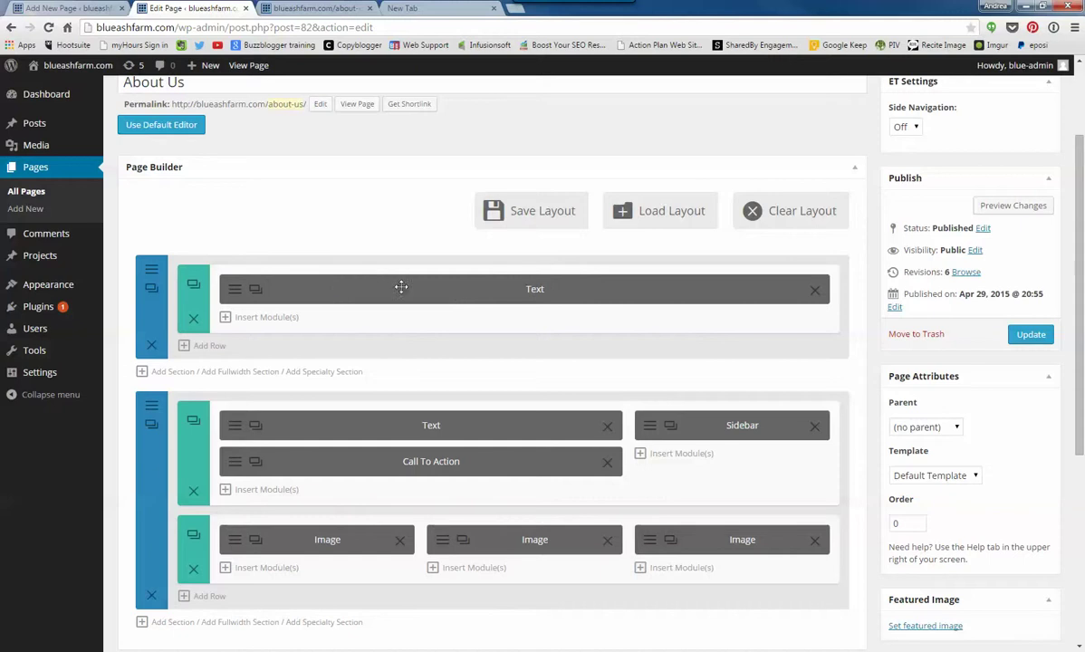
{"action": "left_click", "coordinate": [64, 8]}
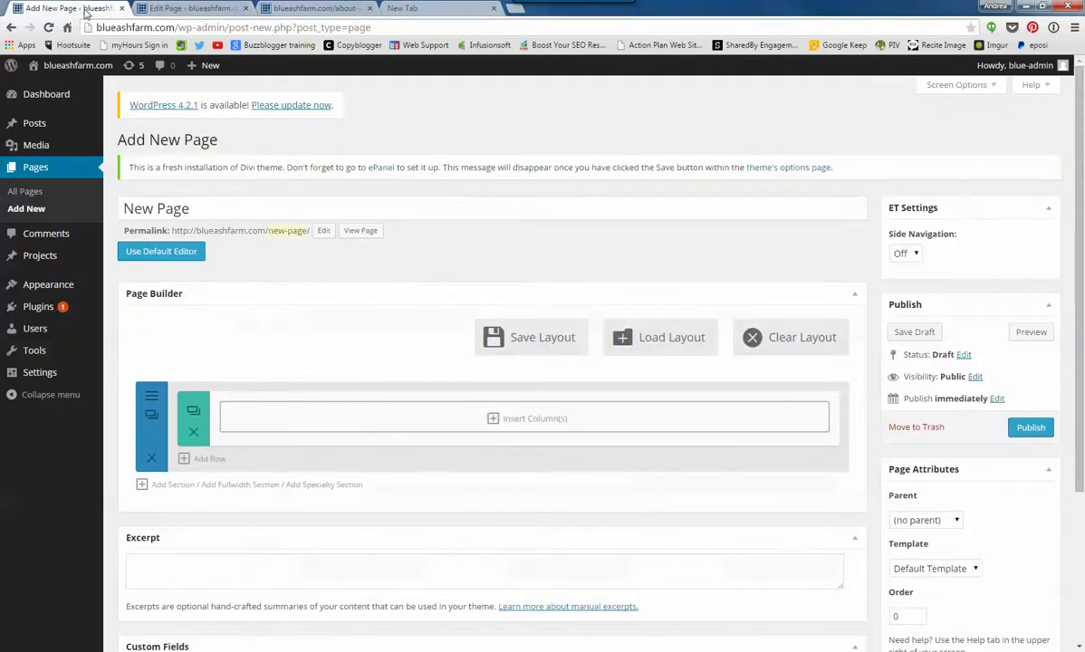
{"action": "left_click", "coordinate": [497, 421]}
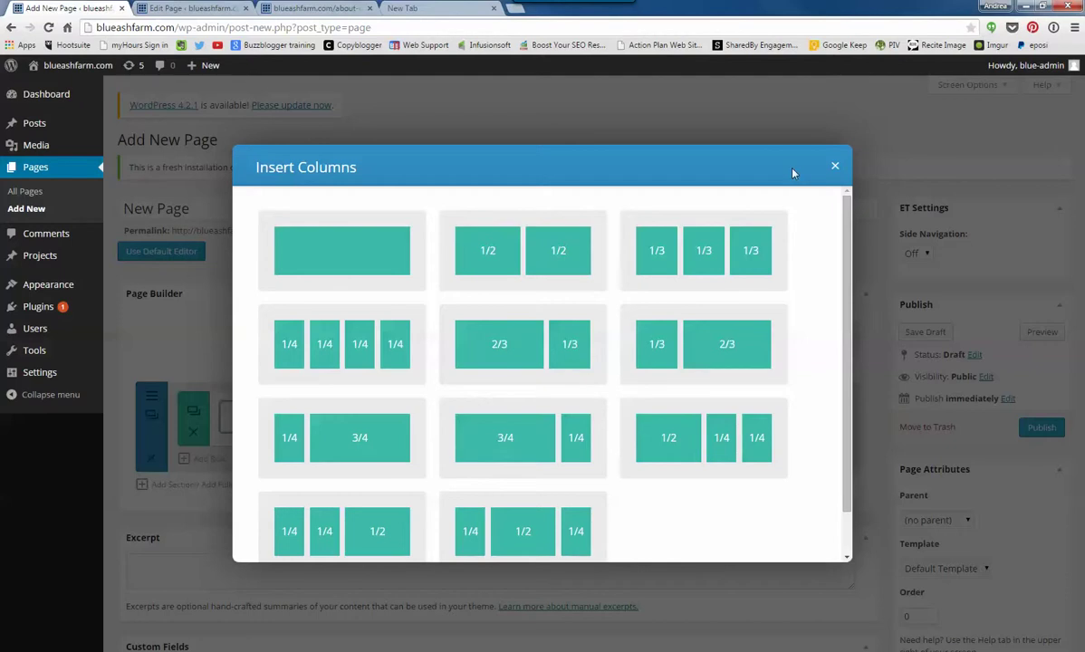
{"action": "left_click", "coordinate": [835, 167]}
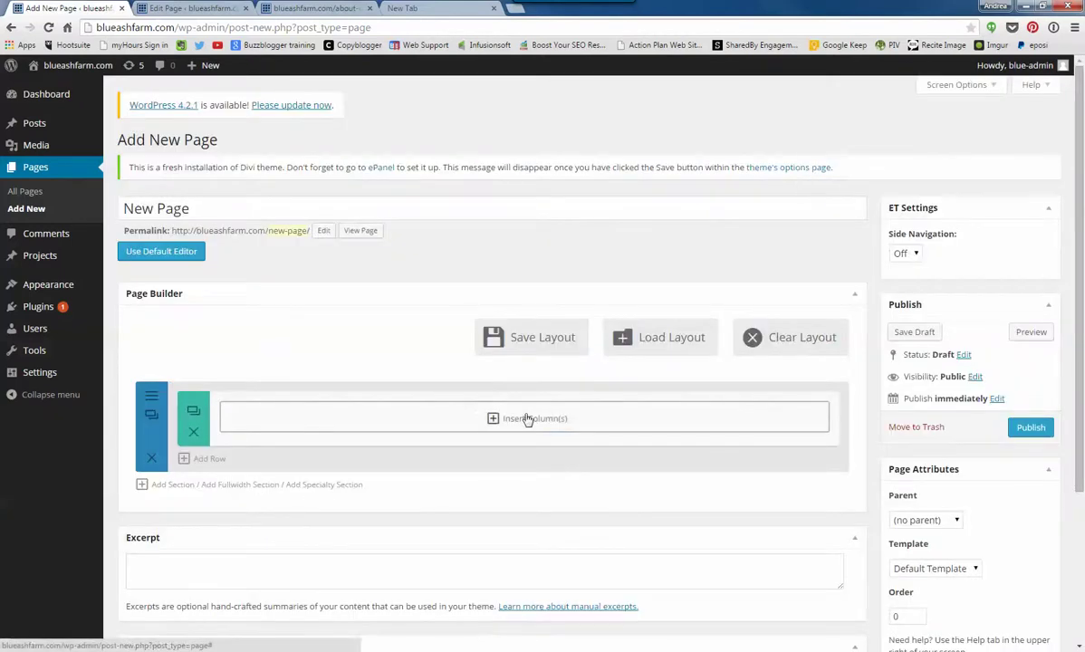
{"action": "left_click", "coordinate": [460, 418]}
{"action": "left_click", "coordinate": [326, 237]}
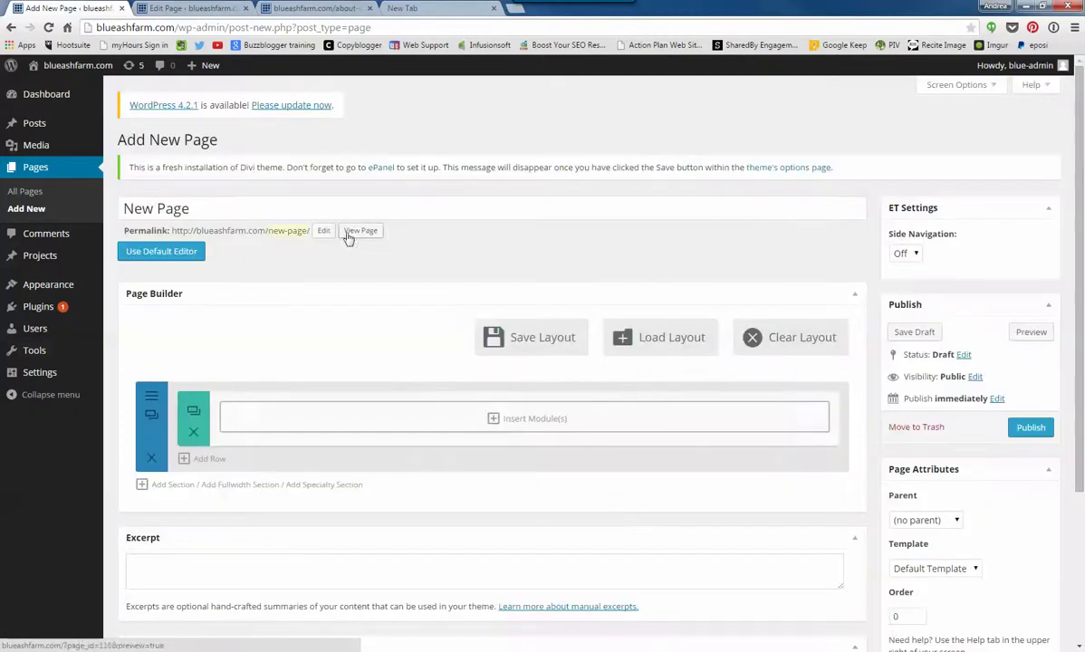
Insert a Text module in the full-width column and enter "NEW PAGE NAME" as its content
{"action": "left_click", "coordinate": [541, 420]}
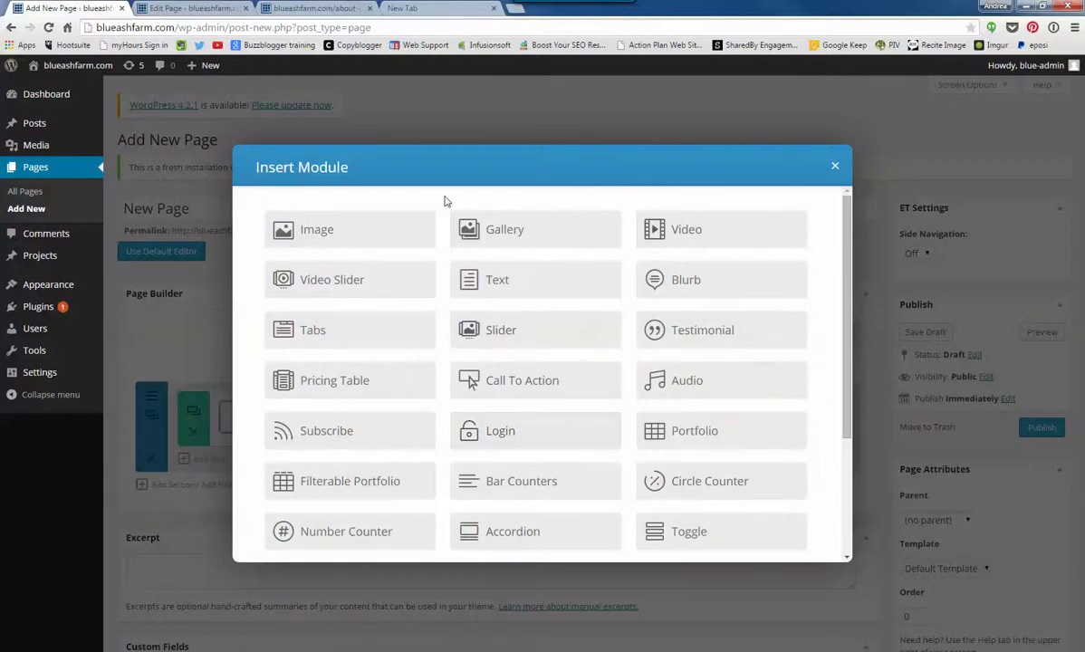
{"action": "left_click", "coordinate": [496, 280]}
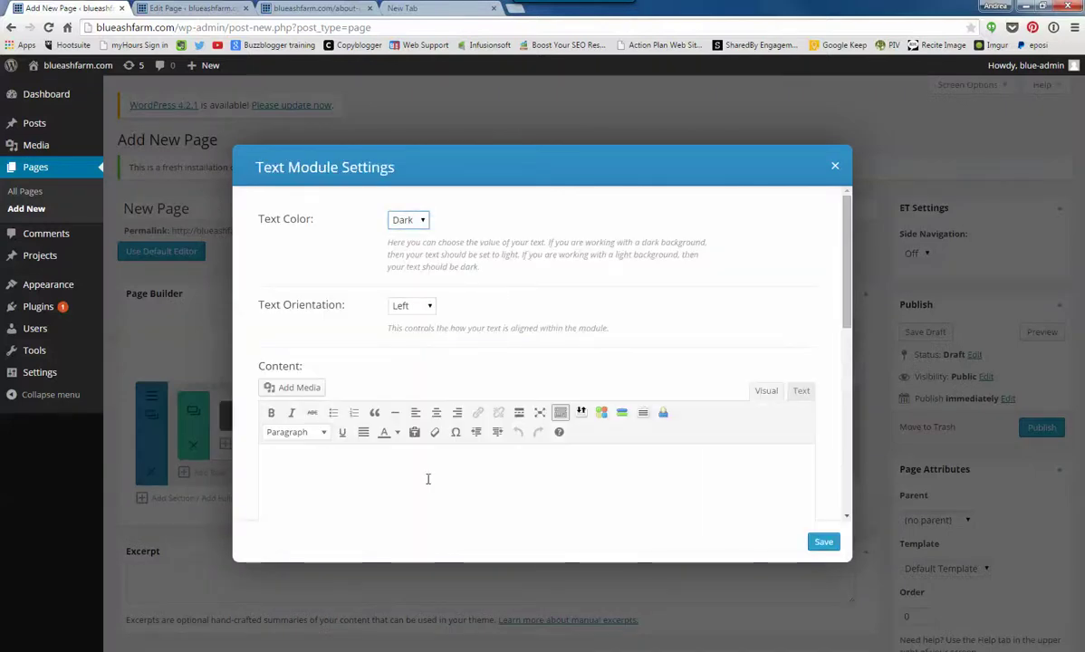
{"action": "left_click", "coordinate": [426, 478]}
{"action": "type", "text": "NEW PAGE"}
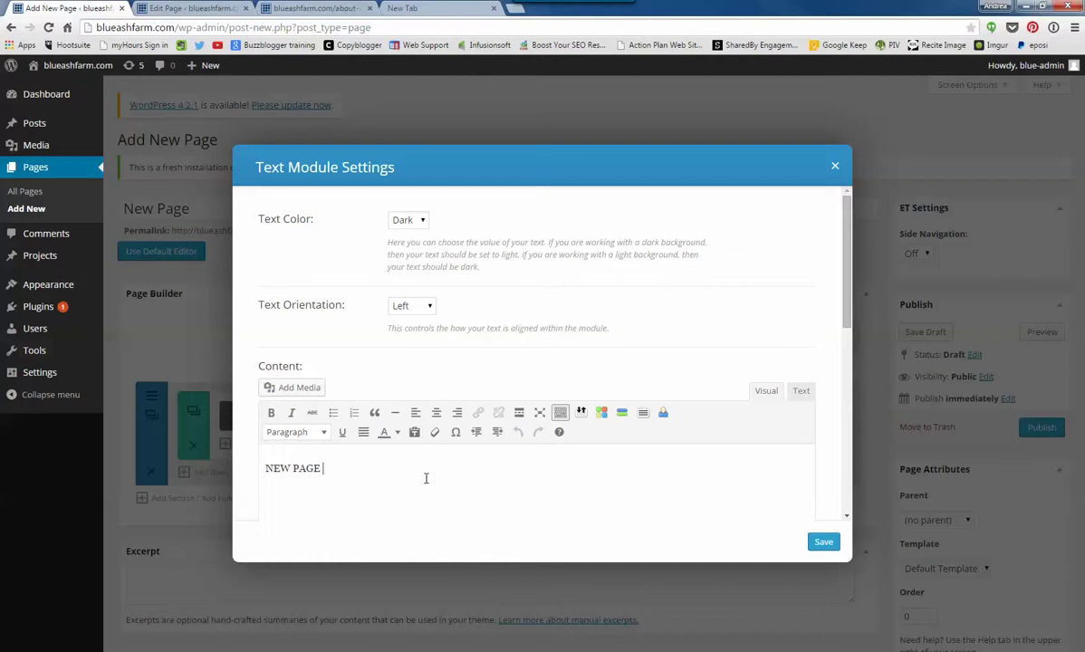
{"action": "type", "text": " NAME"}
Check the About Us title's text style and format the new page's "NEW PAGE NAME" text as Heading 1 to match
{"action": "key", "text": "ctrl+a"}
{"action": "left_click", "coordinate": [188, 8]}
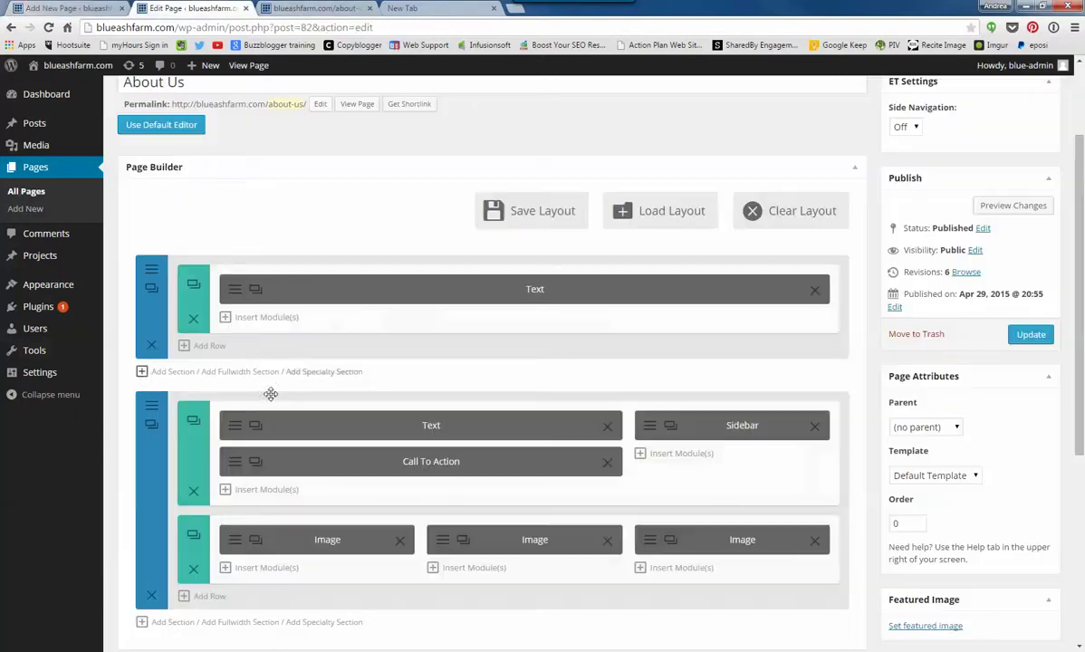
{"action": "left_click", "coordinate": [226, 282]}
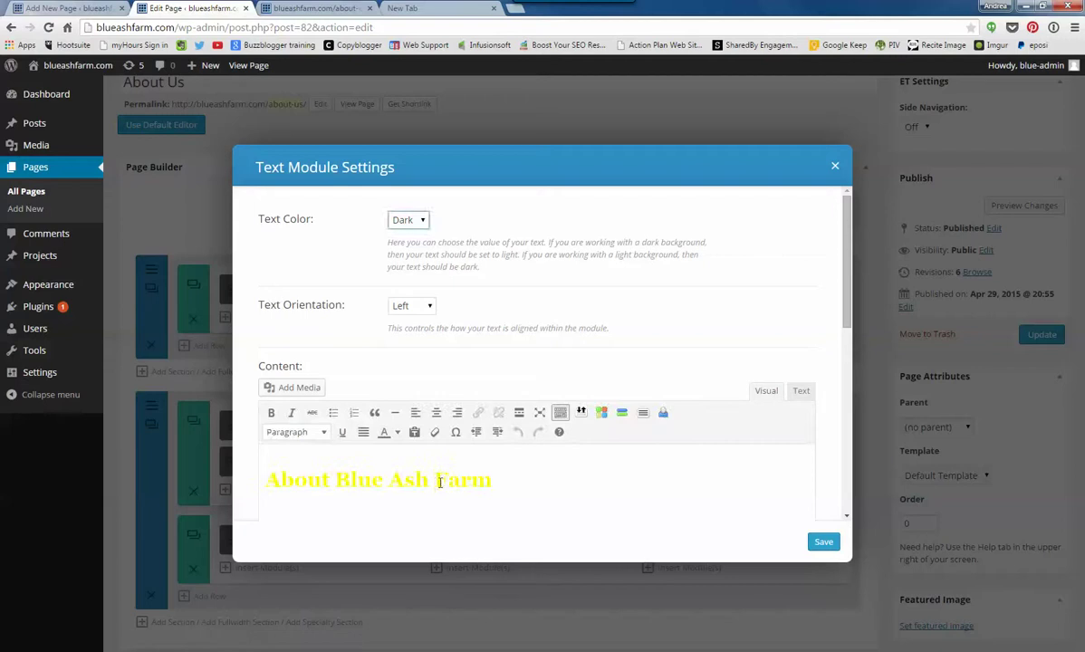
{"action": "left_click", "coordinate": [546, 484]}
{"action": "left_click_drag", "start_coordinate": [506, 480], "coordinate": [198, 462]}
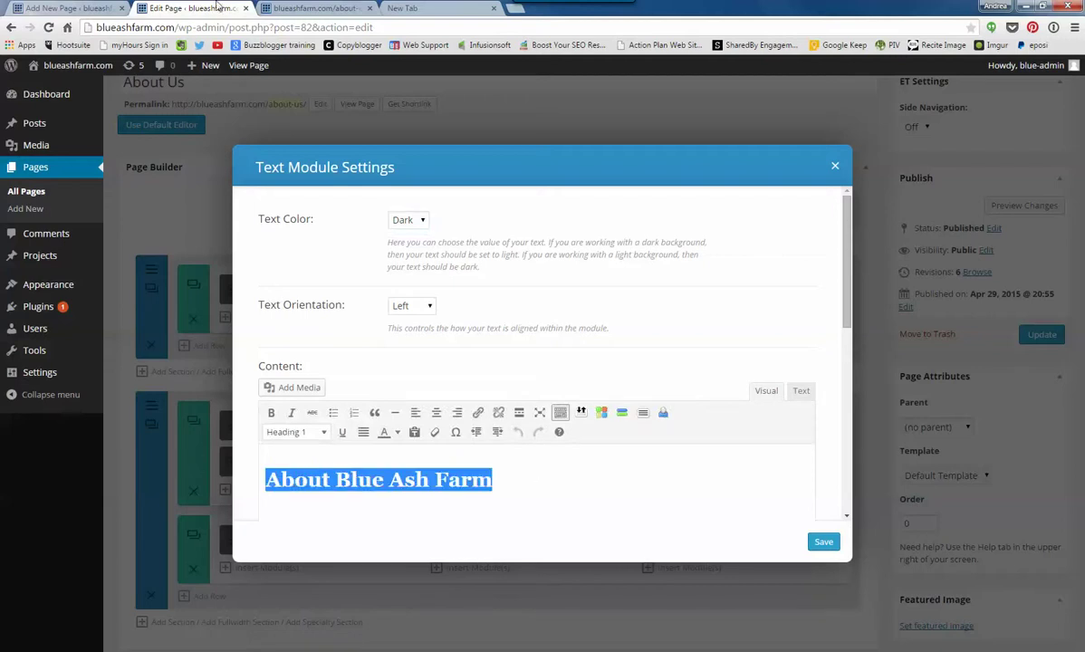
{"action": "left_click", "coordinate": [77, 9]}
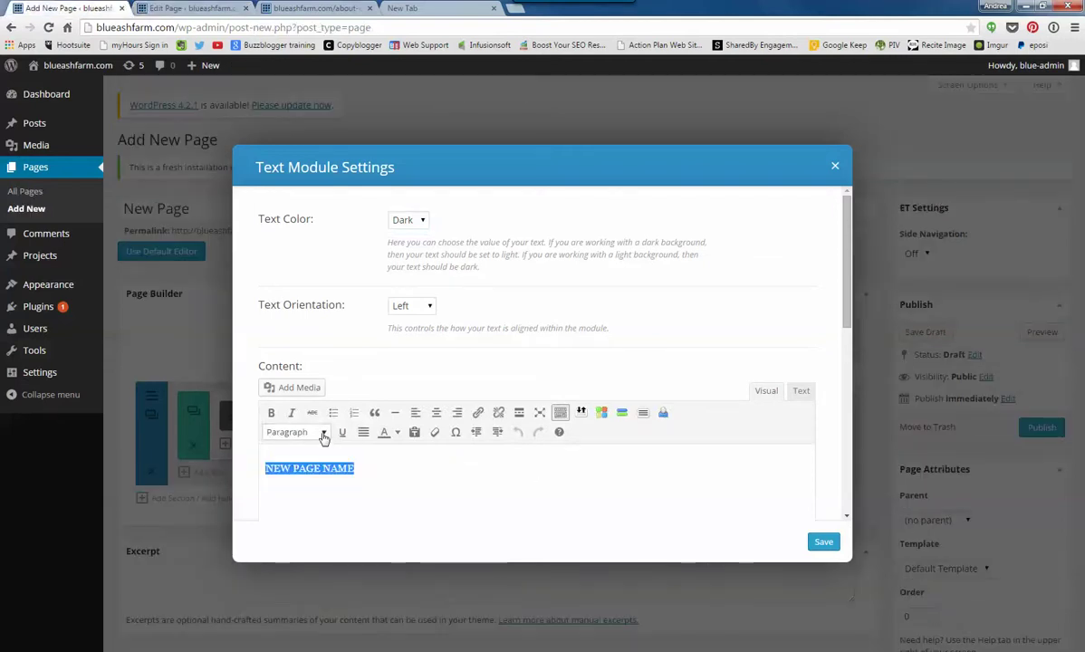
{"action": "left_click", "coordinate": [324, 433]}
{"action": "left_click", "coordinate": [304, 501]}
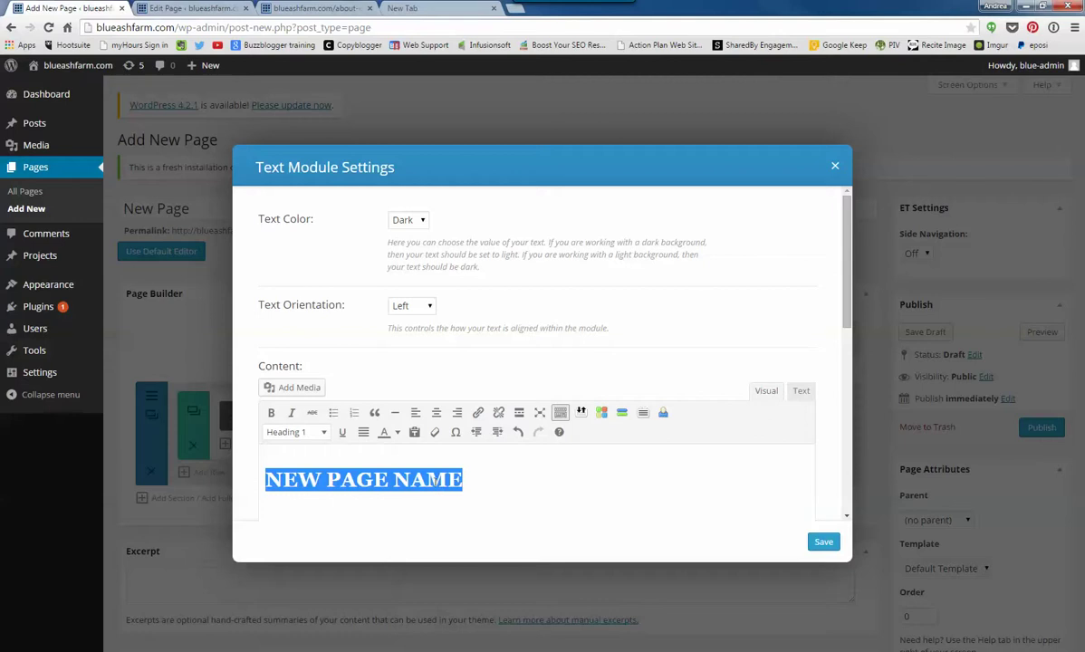
Center the "NEW PAGE NAME" heading and save the text module
{"action": "left_click", "coordinate": [489, 480]}
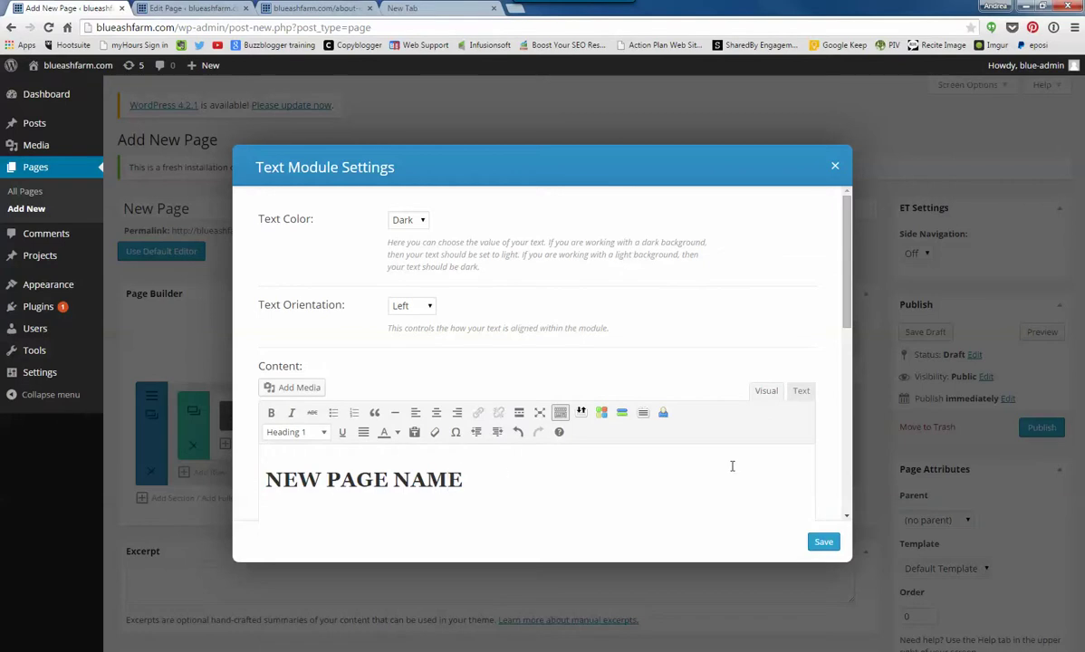
{"action": "left_click_drag", "start_coordinate": [496, 483], "coordinate": [264, 480]}
{"action": "left_click", "coordinate": [435, 412]}
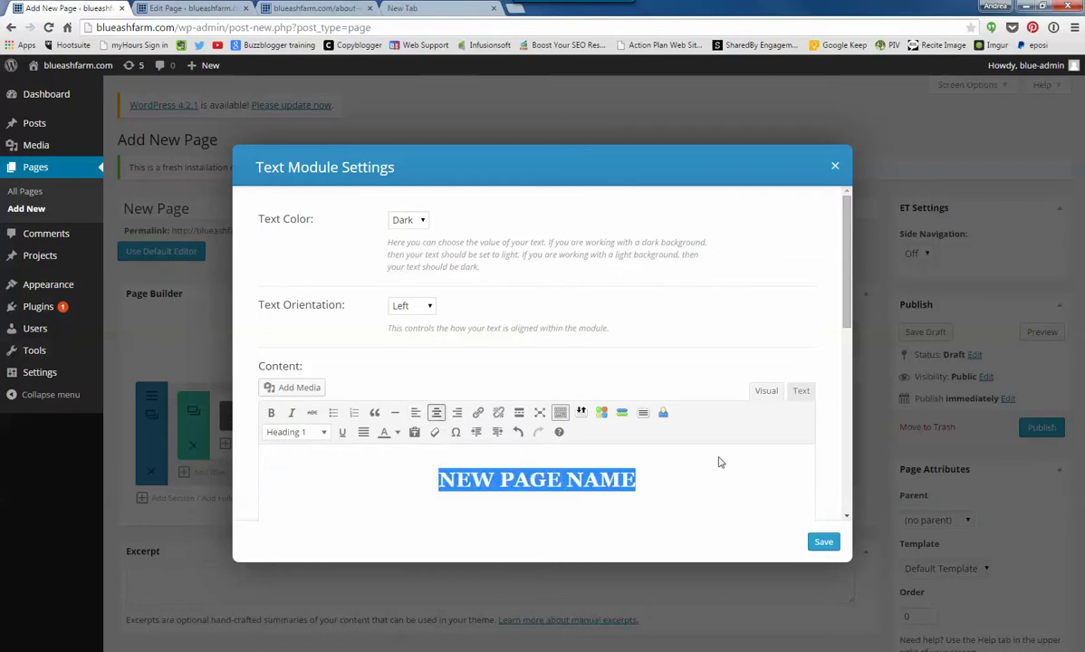
{"action": "left_click", "coordinate": [752, 501]}
{"action": "left_click", "coordinate": [823, 542]}
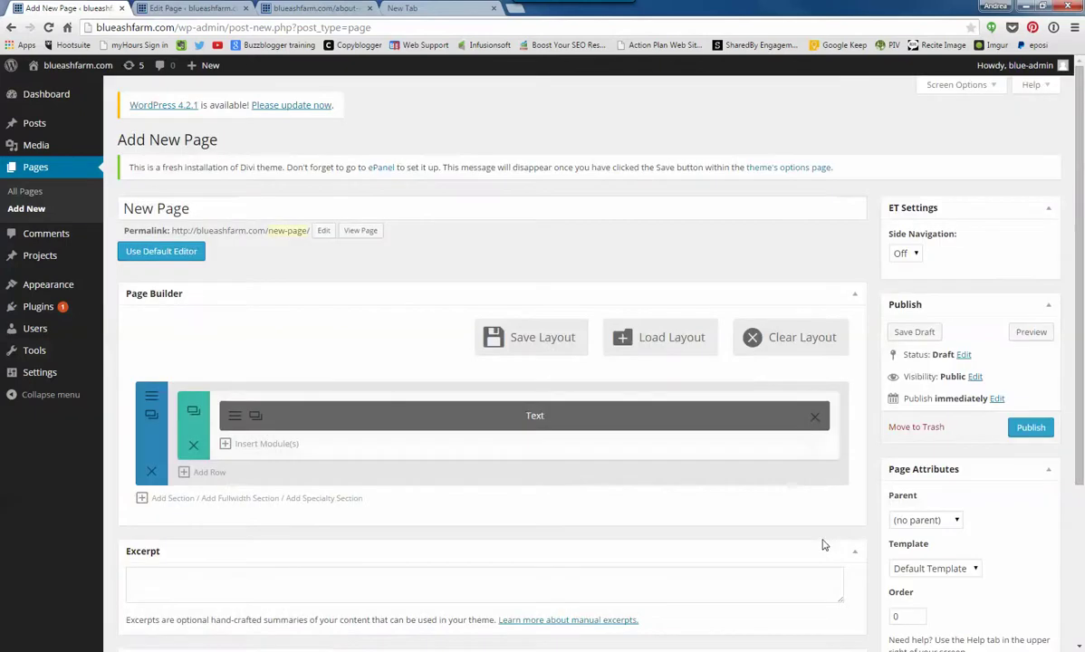
Close the About Us text module settings without saving and add a second regular section below the first on the new page
{"action": "left_click", "coordinate": [192, 7]}
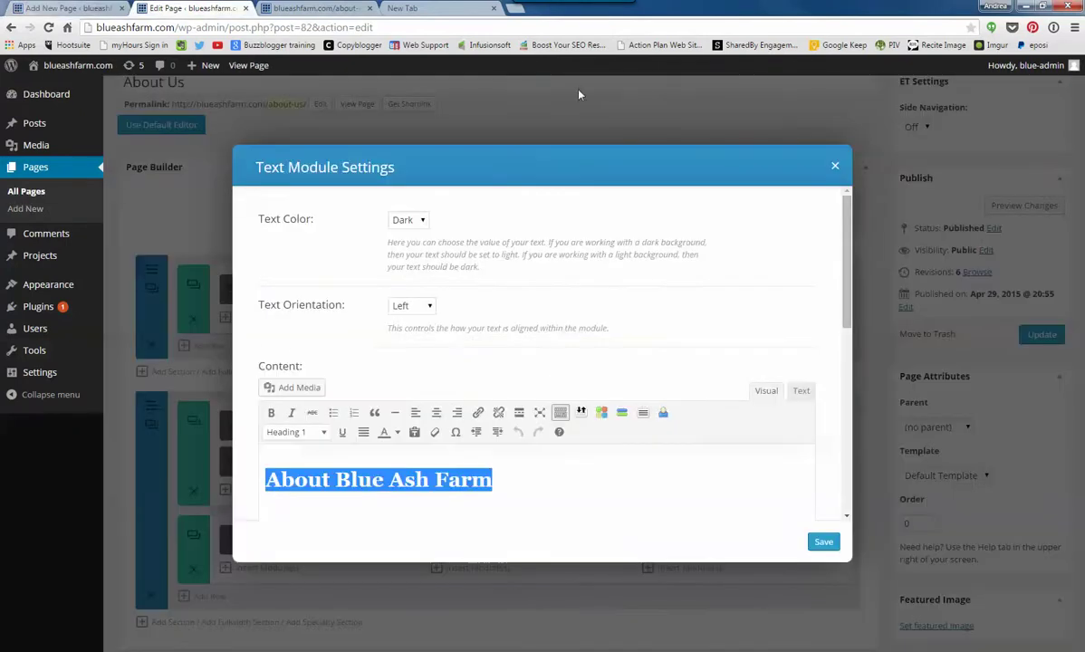
{"action": "left_click", "coordinate": [834, 166]}
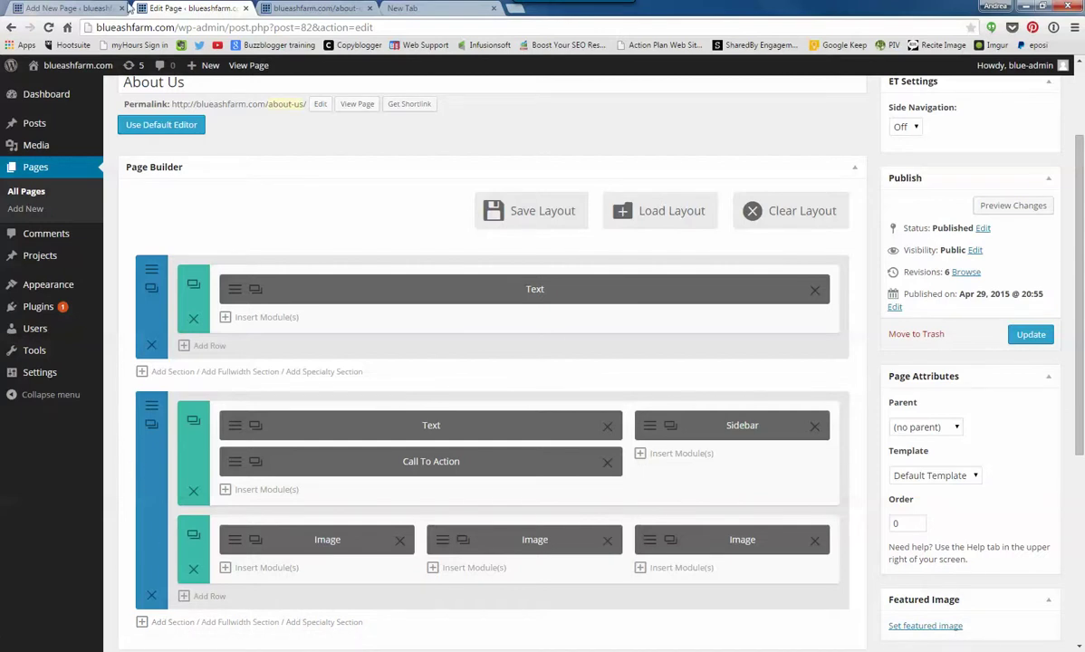
{"action": "left_click", "coordinate": [70, 8]}
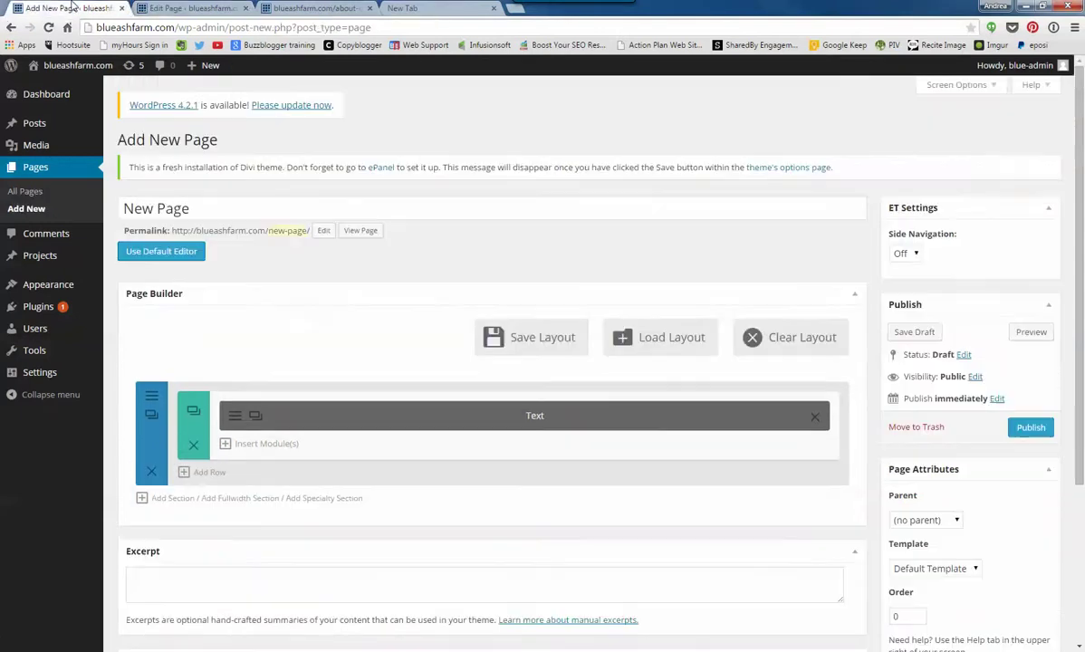
{"action": "left_click", "coordinate": [174, 500]}
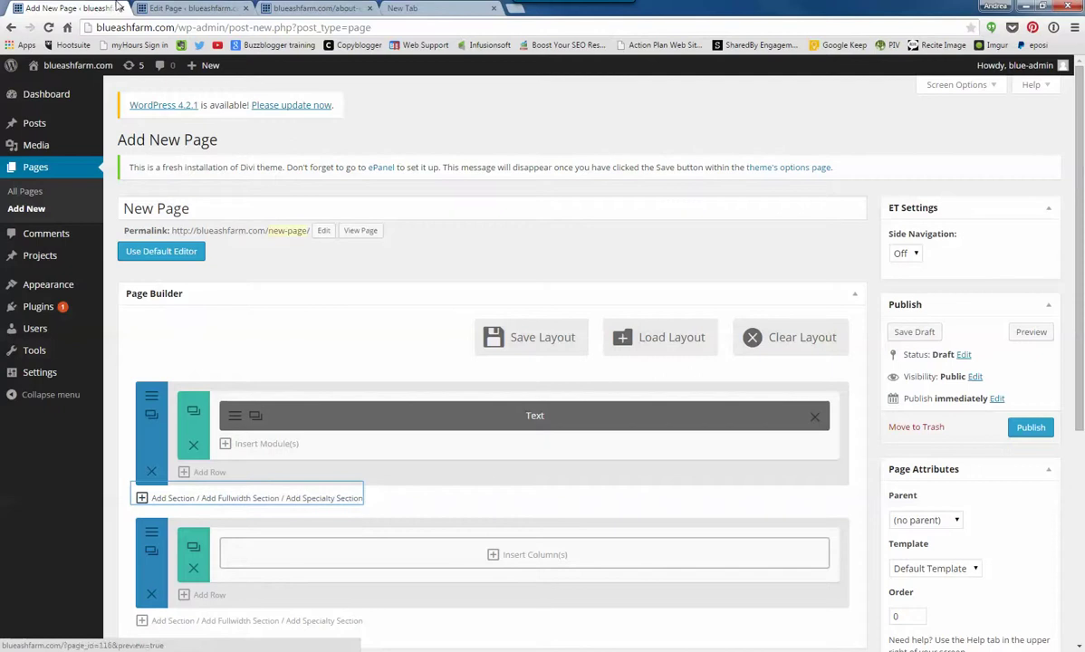
Check the About Us layout, then give the new page's second section a full-width single column and insert a Text module in it
{"action": "left_click", "coordinate": [170, 8]}
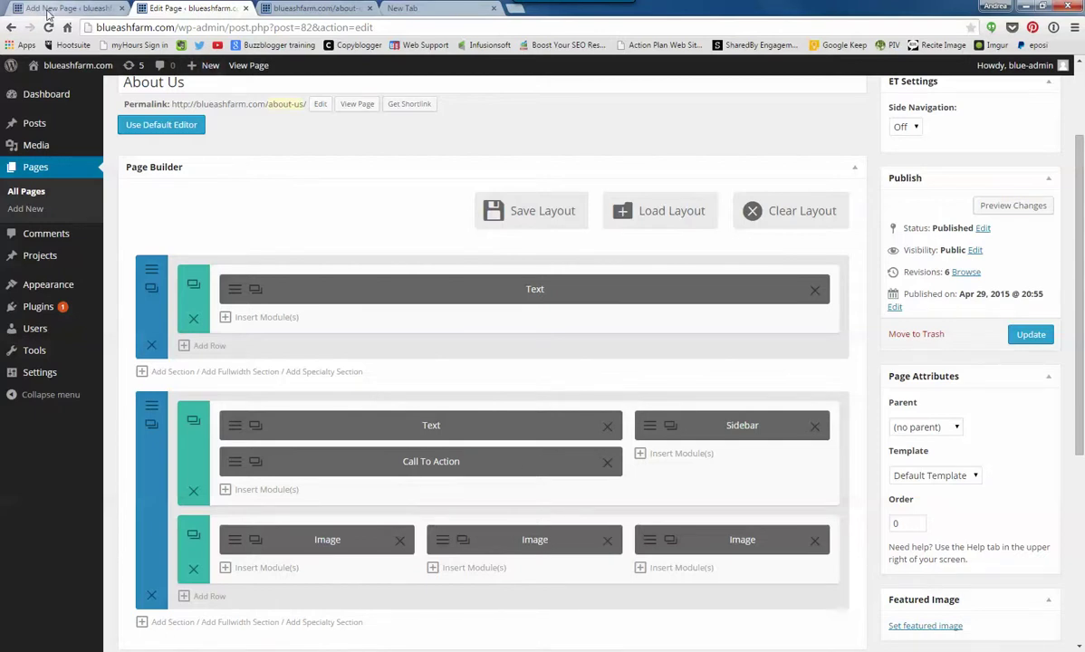
{"action": "left_click", "coordinate": [64, 9]}
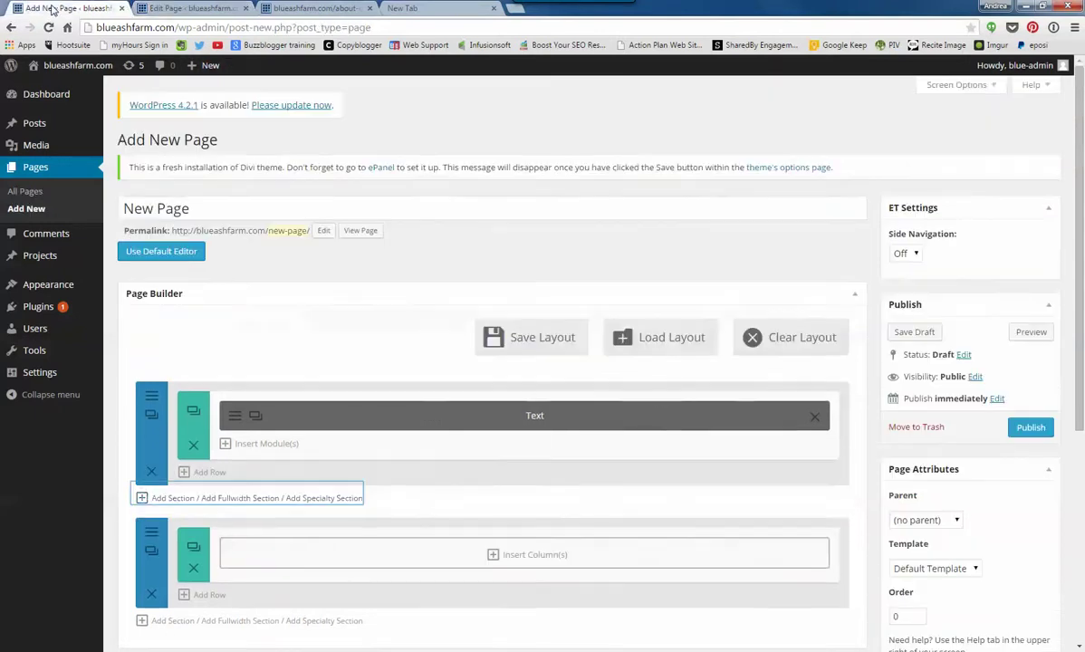
{"action": "left_click", "coordinate": [501, 557]}
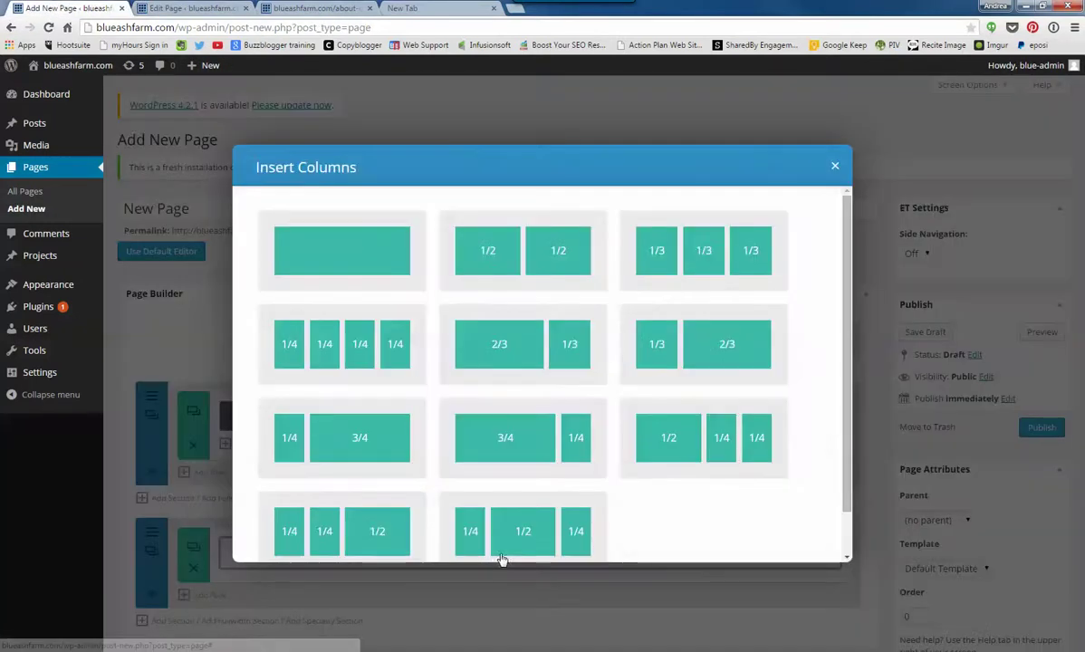
{"action": "left_click", "coordinate": [360, 263]}
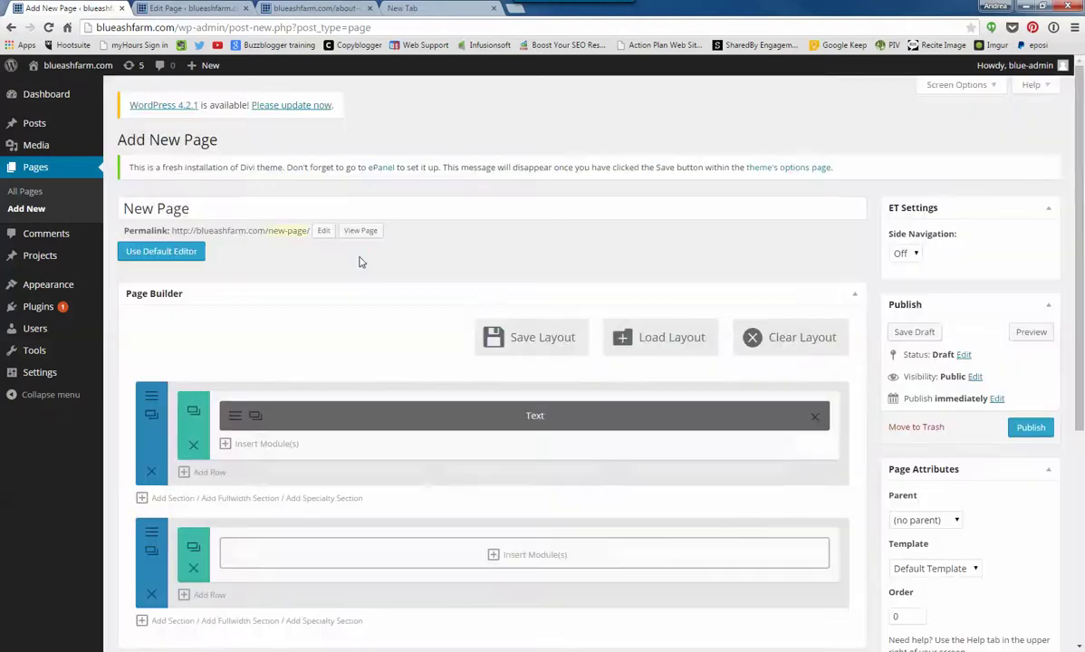
{"action": "left_click", "coordinate": [510, 557]}
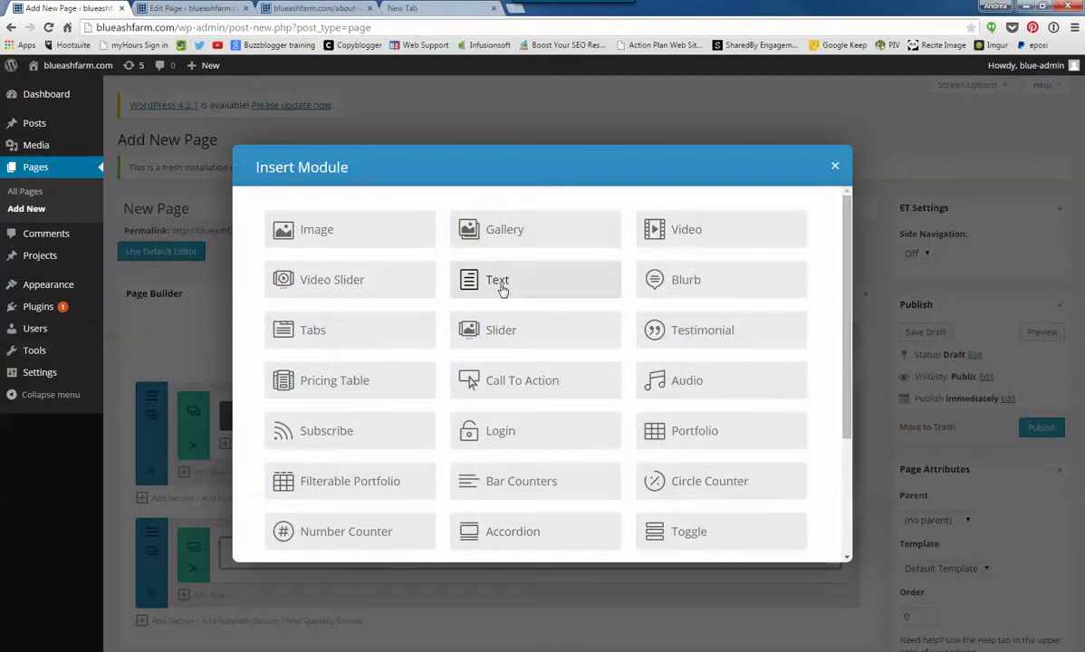
{"action": "left_click", "coordinate": [503, 288]}
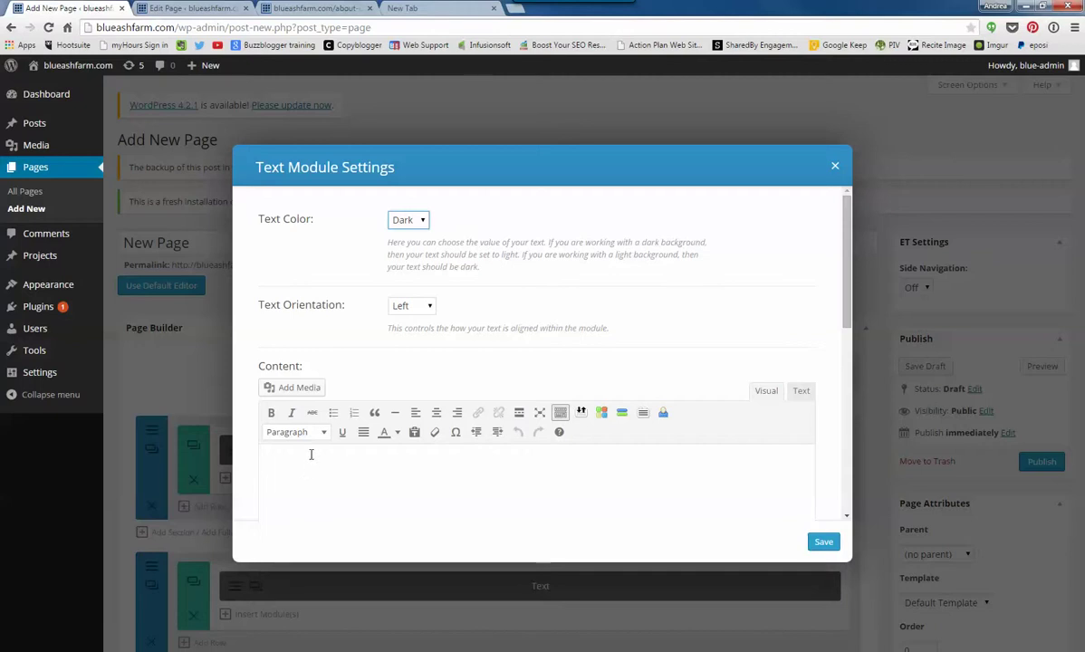
Insert honey.jpg from the media library into the text content at full size (539 × 960), left-aligned, with no link
{"action": "scroll", "coordinate": [308, 299], "scroll_direction": "down", "scroll_amount": 1}
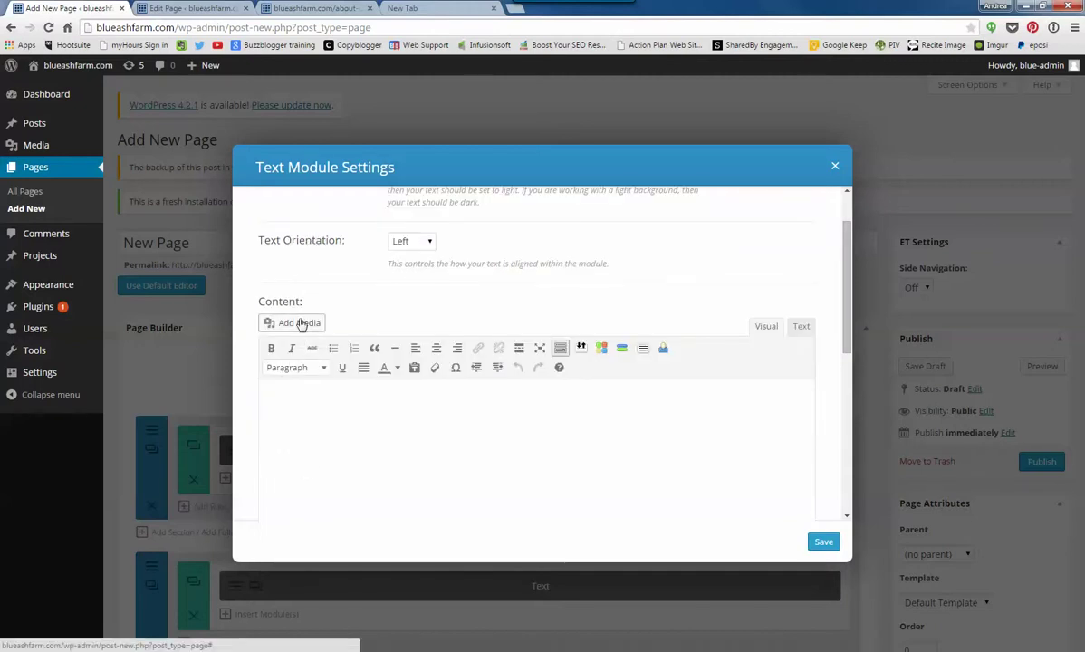
{"action": "left_click", "coordinate": [300, 323]}
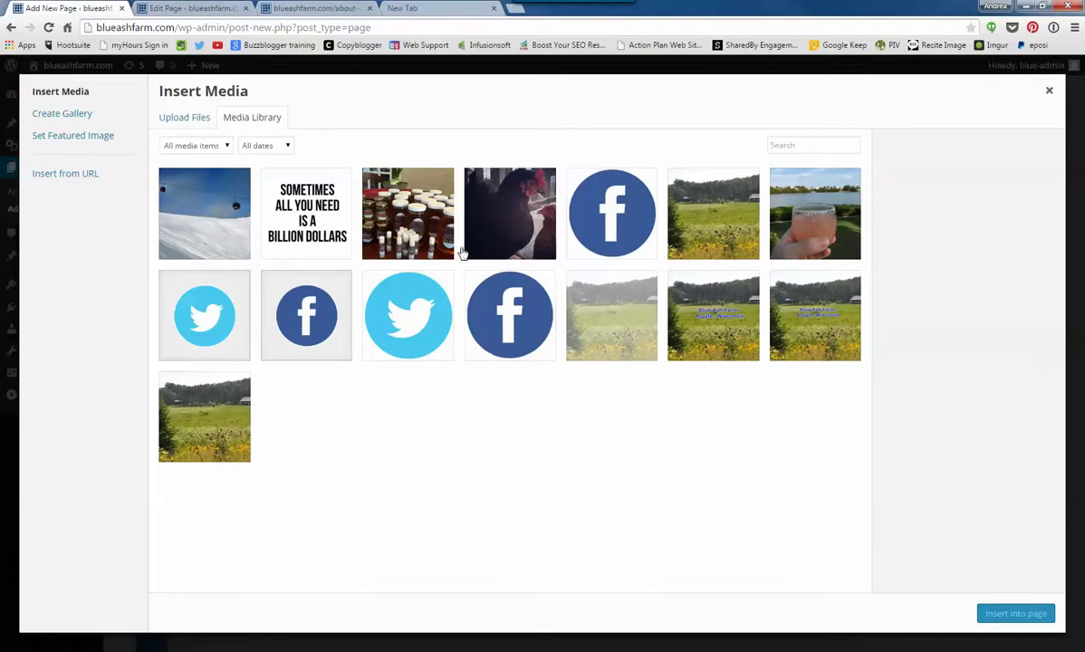
{"action": "left_click", "coordinate": [393, 223]}
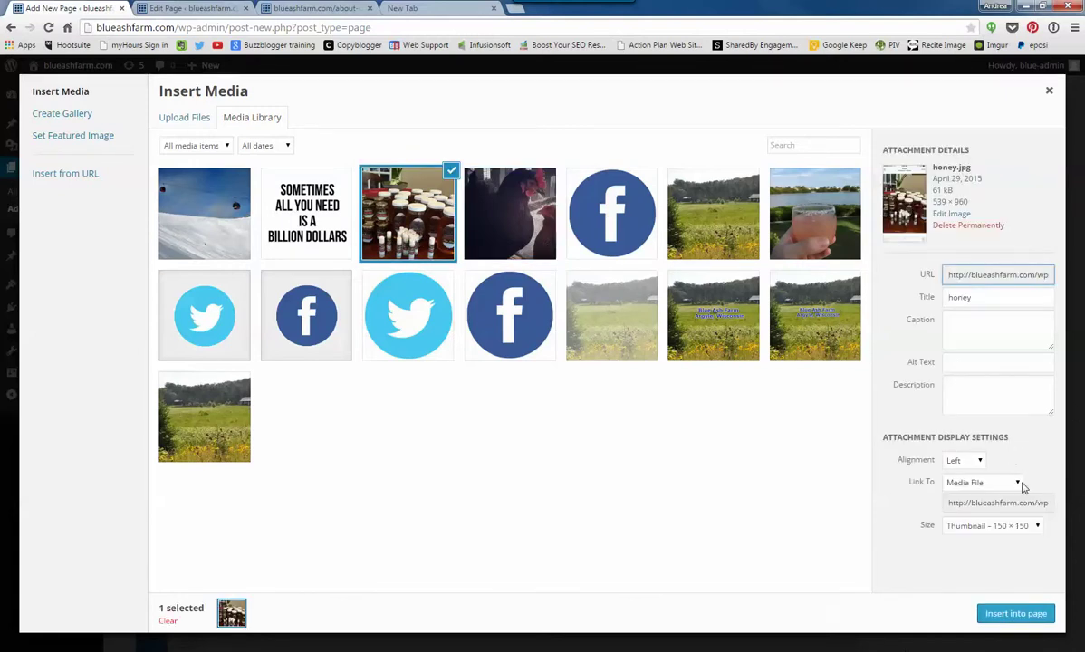
{"action": "left_click", "coordinate": [1037, 526]}
{"action": "left_click", "coordinate": [1001, 552]}
{"action": "left_click", "coordinate": [1037, 526]}
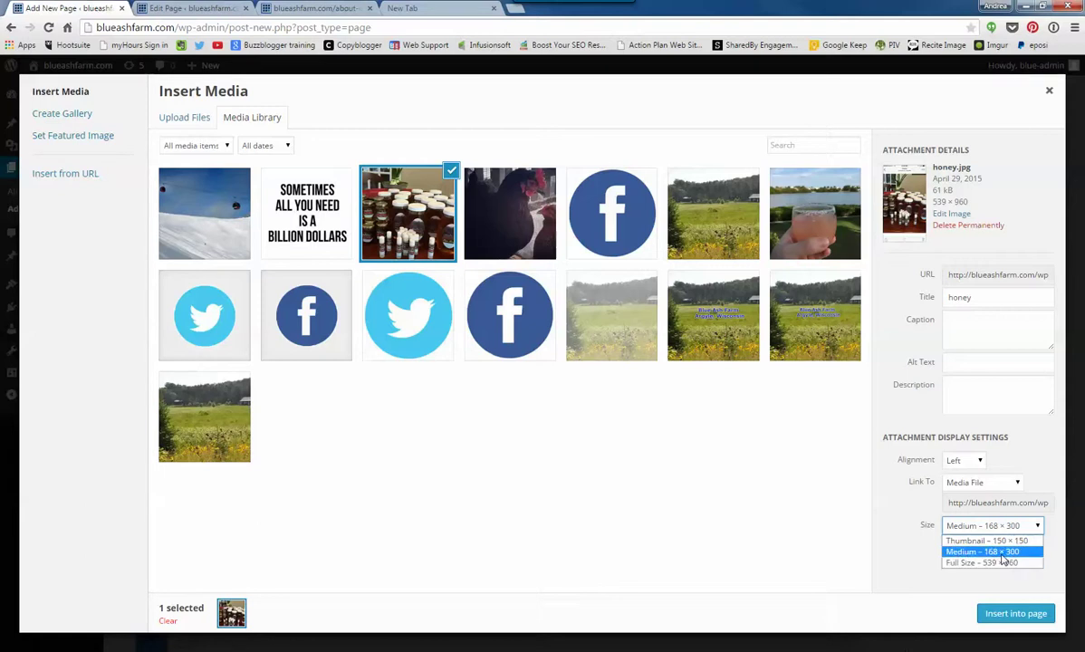
{"action": "left_click", "coordinate": [992, 562]}
{"action": "left_click", "coordinate": [1012, 483]}
{"action": "left_click", "coordinate": [962, 532]}
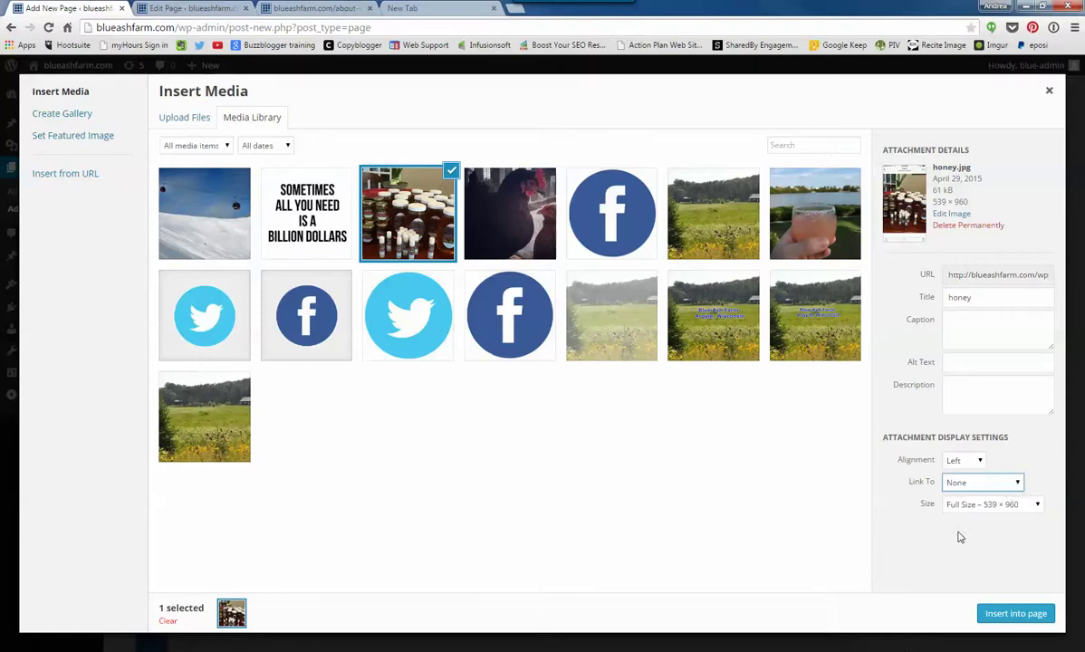
{"action": "left_click", "coordinate": [981, 464]}
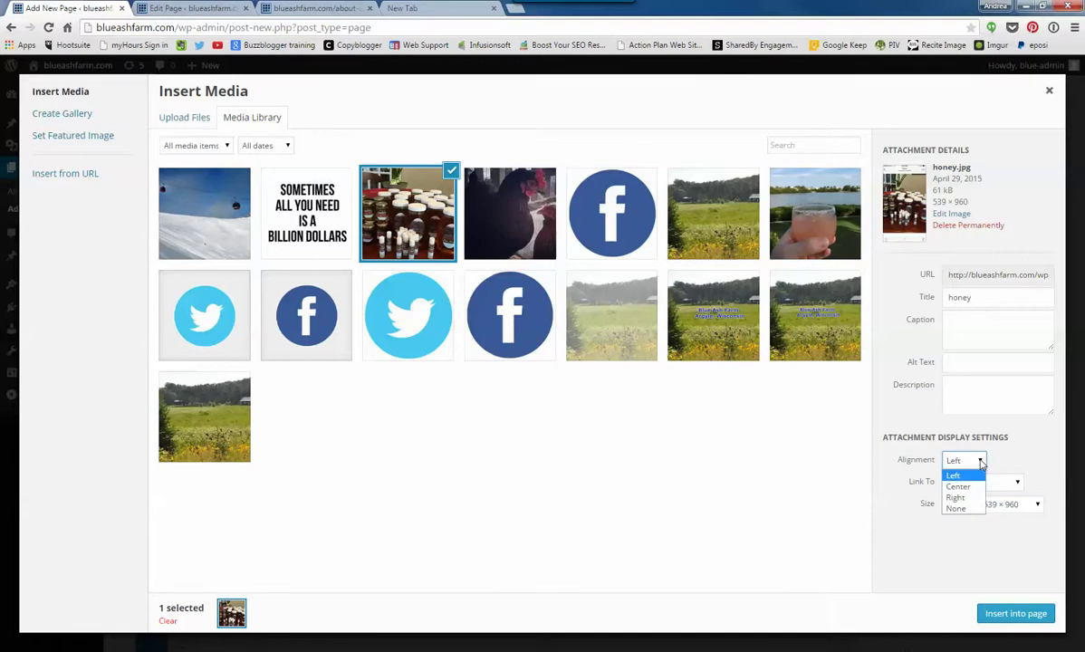
{"action": "left_click", "coordinate": [955, 476]}
{"action": "left_click", "coordinate": [1000, 613]}
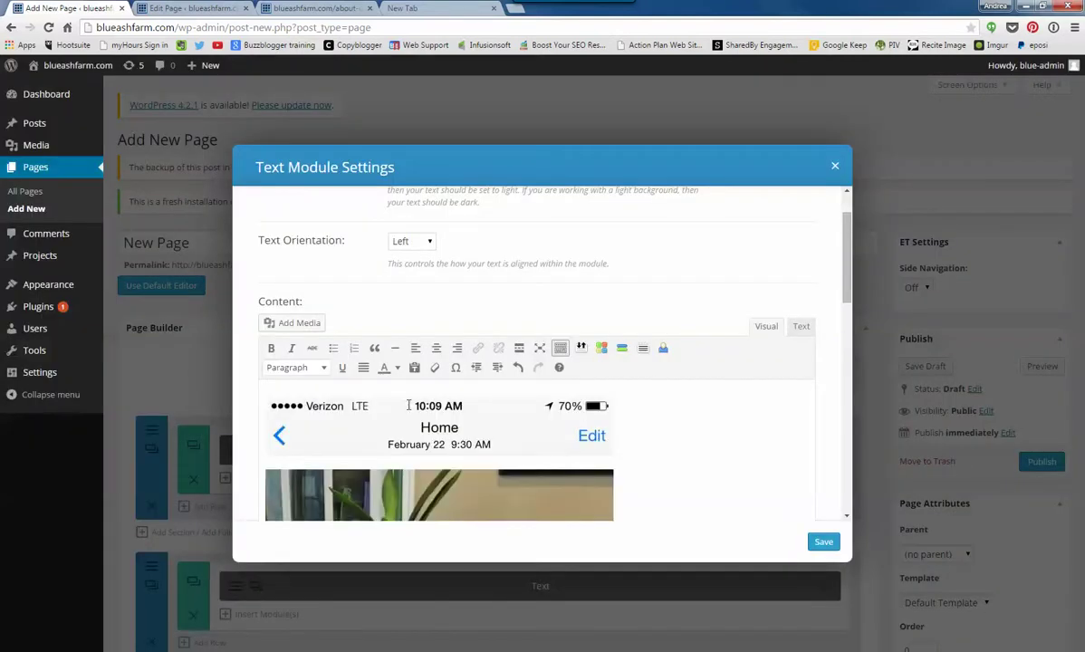
Remove the honey image from the text module's content
{"action": "left_click", "coordinate": [418, 418]}
{"action": "scroll", "coordinate": [627, 431], "scroll_direction": "down", "scroll_amount": 2}
{"action": "scroll", "coordinate": [573, 374], "scroll_direction": "up", "scroll_amount": 1}
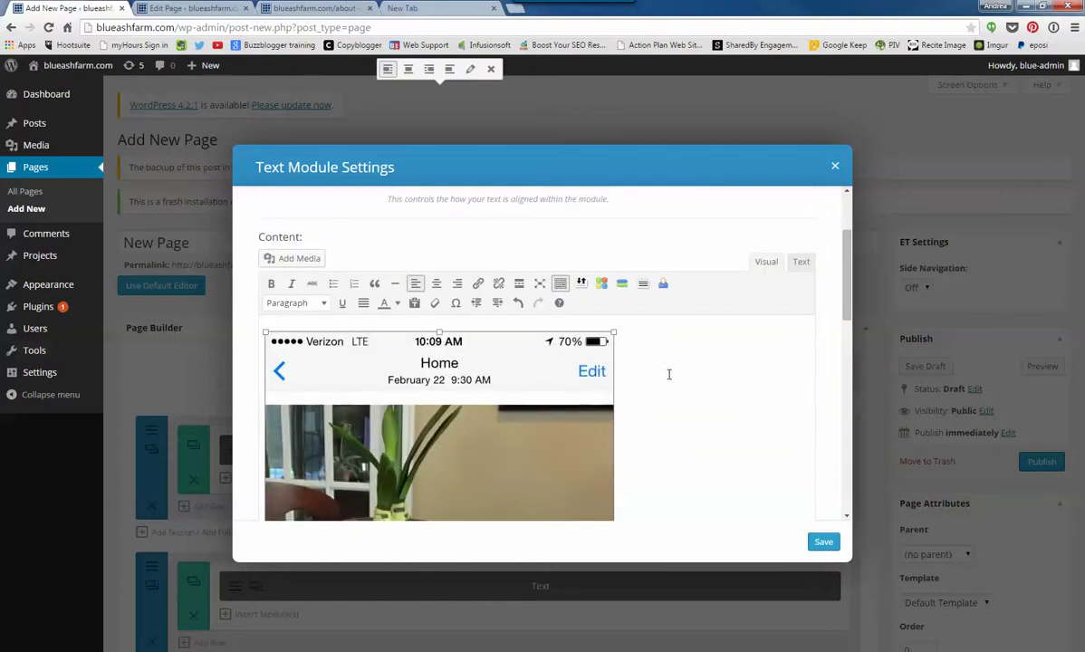
{"action": "key", "text": "Delete"}
Upload the green leaf picture cry.jpg from the A Pinterest folder in Data from Old Computer to the media library
{"action": "left_click", "coordinate": [301, 259]}
{"action": "left_click", "coordinate": [183, 117]}
{"action": "left_click", "coordinate": [614, 339]}
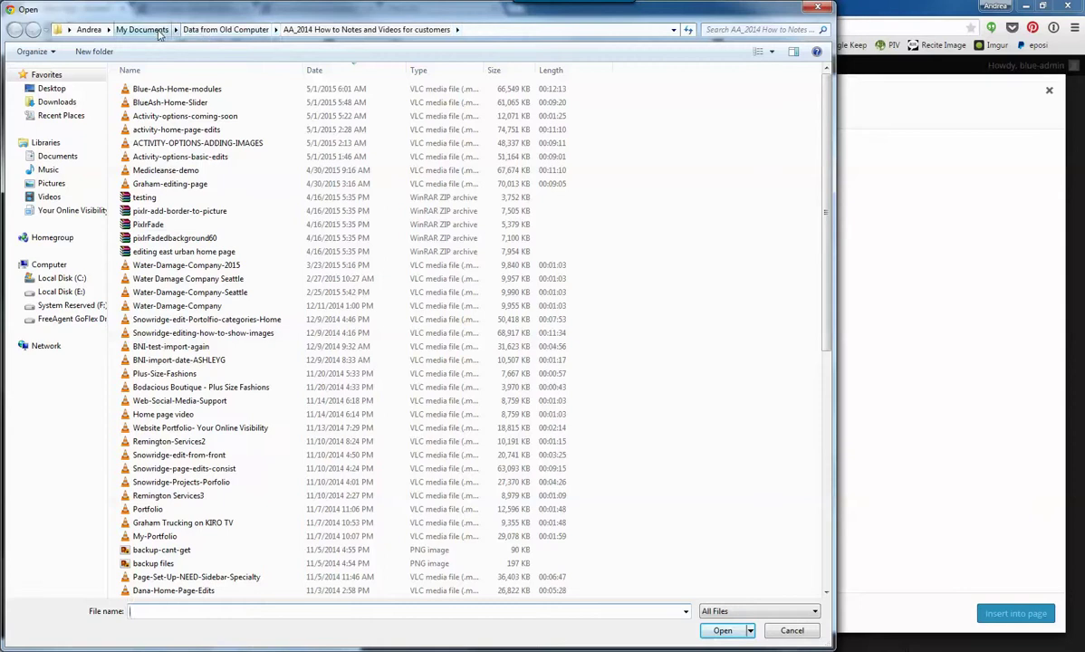
{"action": "left_click", "coordinate": [226, 30]}
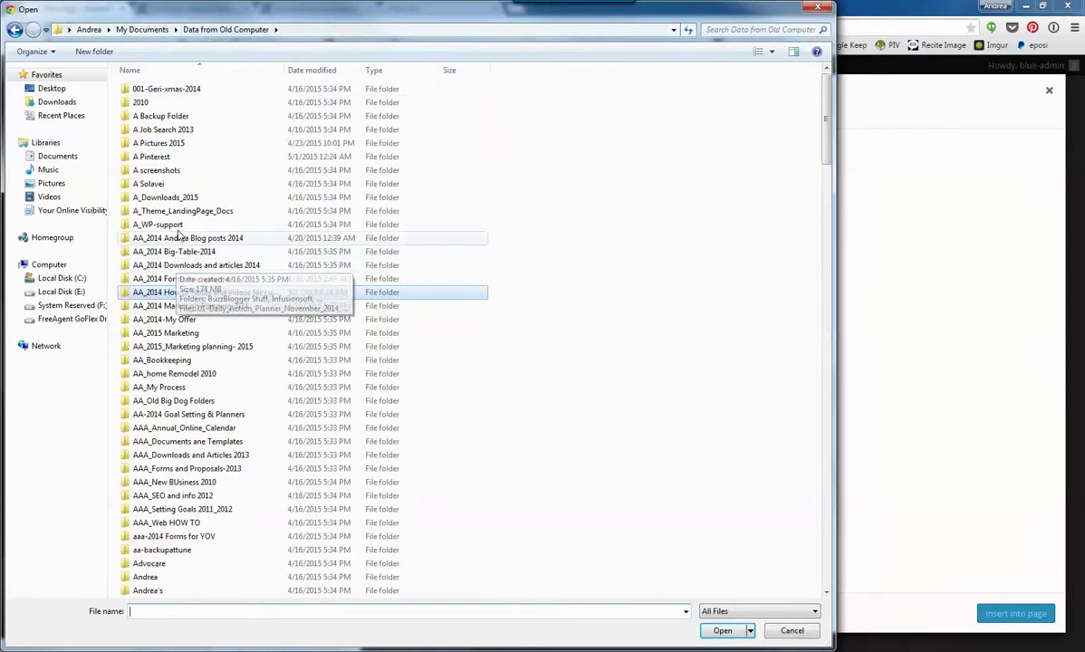
{"action": "double_click", "coordinate": [151, 160]}
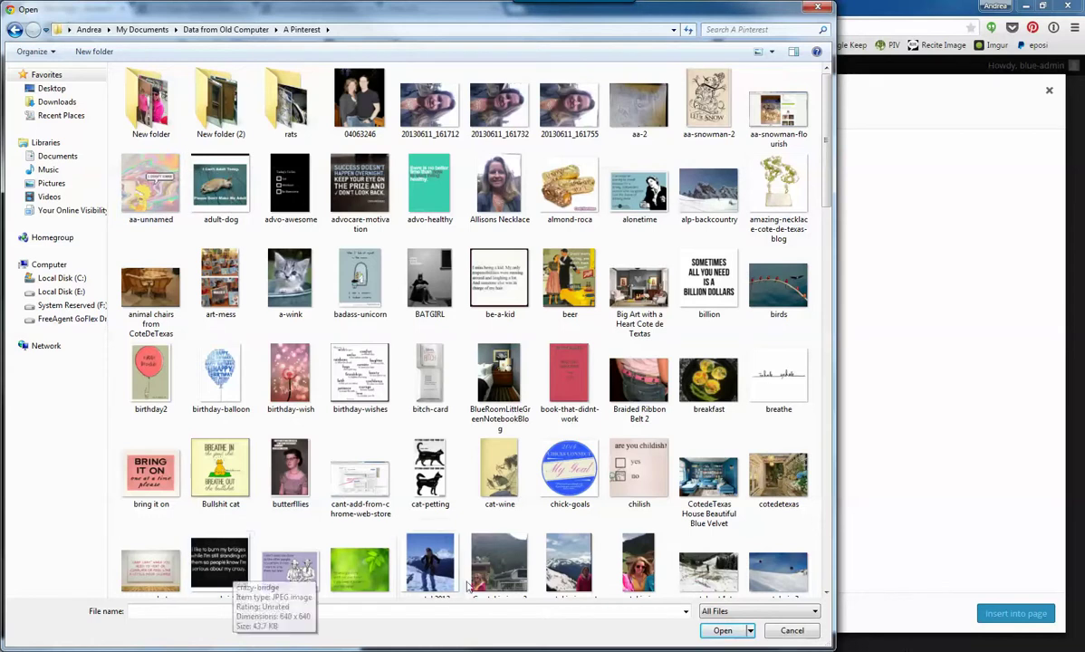
{"action": "double_click", "coordinate": [367, 576]}
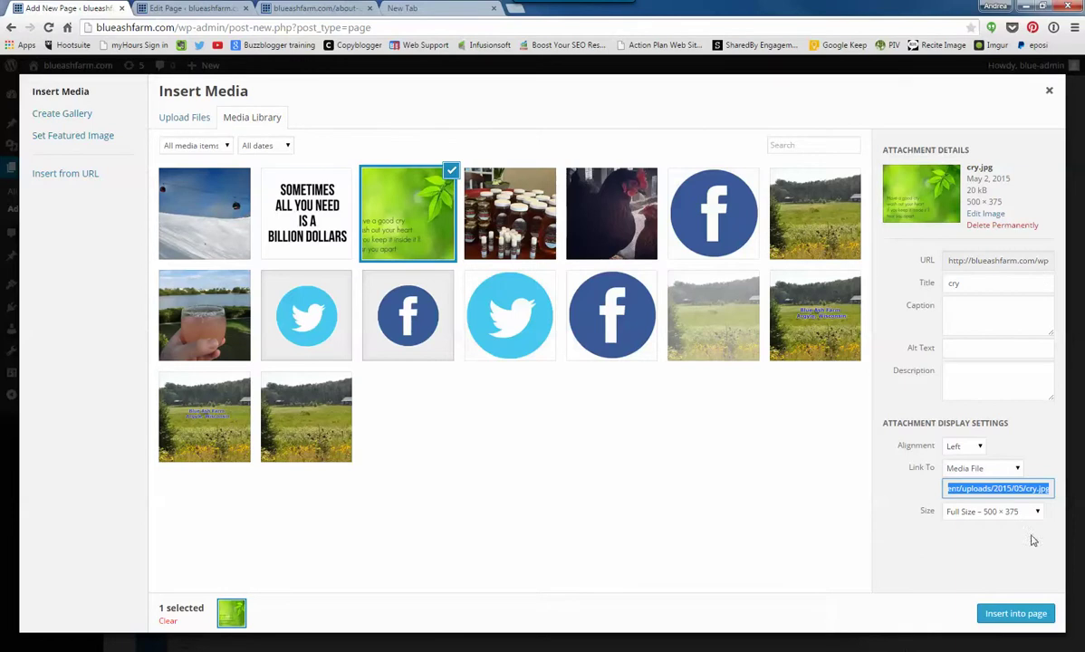
Try cry.jpg in the text content at full size (500 × 375) with no link, and delete it from the content
{"action": "left_click", "coordinate": [1016, 469]}
{"action": "left_click", "coordinate": [957, 514]}
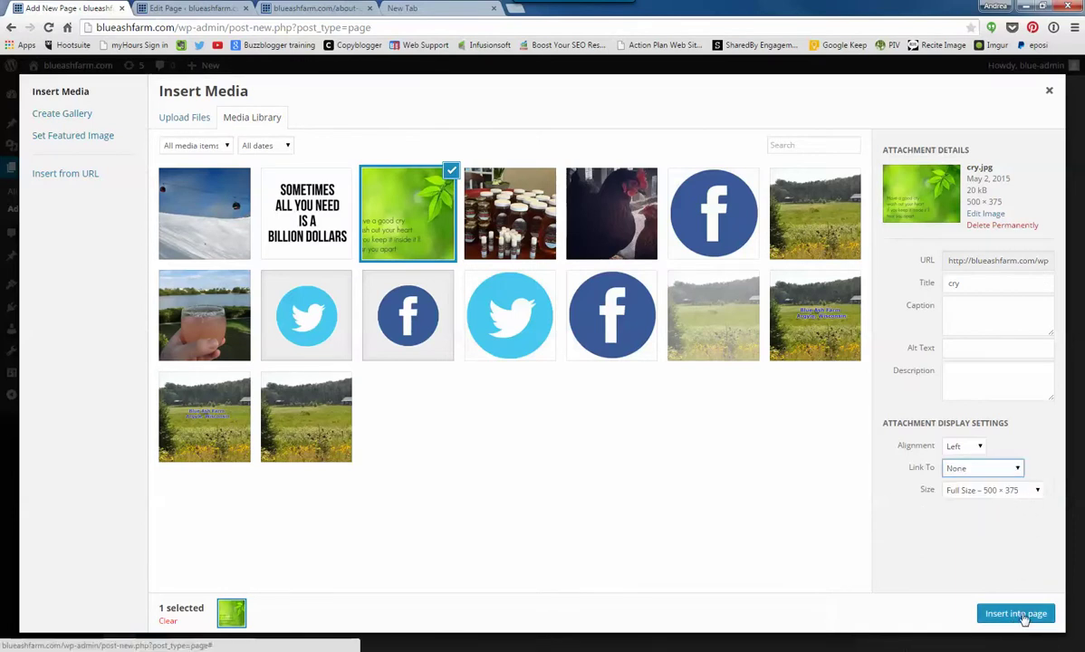
{"action": "left_click", "coordinate": [1018, 614]}
{"action": "scroll", "coordinate": [621, 476], "scroll_direction": "down", "scroll_amount": 2}
{"action": "left_click", "coordinate": [530, 376]}
{"action": "key", "text": "Delete"}
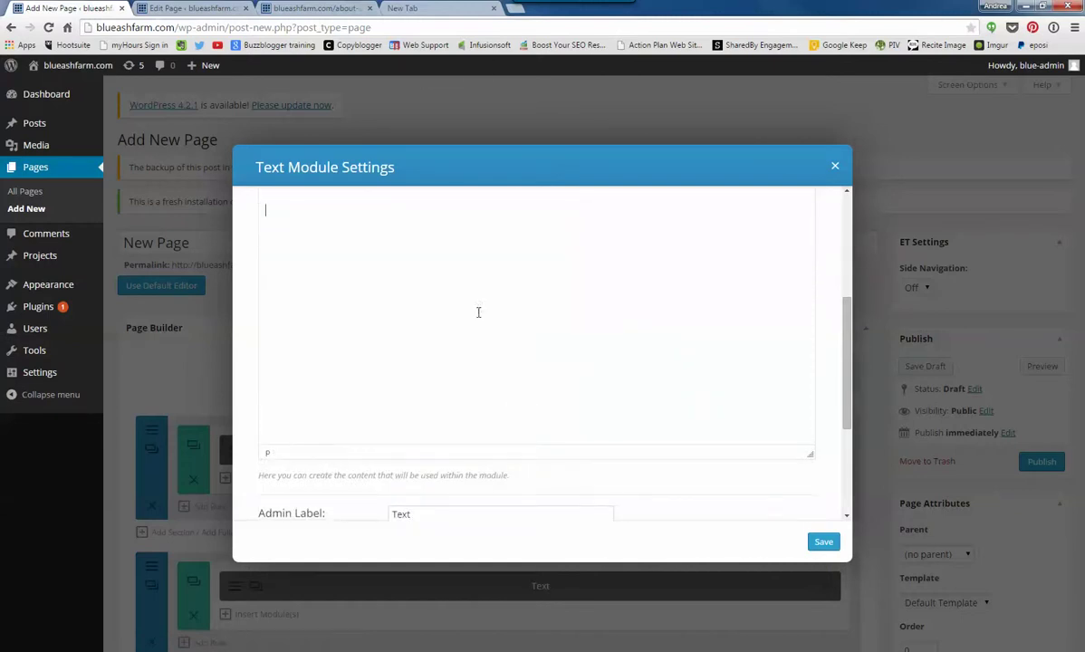
Insert drink.jpg from the media library at full size (640 × 640), left-aligned, with no link
{"action": "scroll", "coordinate": [439, 295], "scroll_direction": "up", "scroll_amount": 3}
{"action": "left_click", "coordinate": [294, 371]}
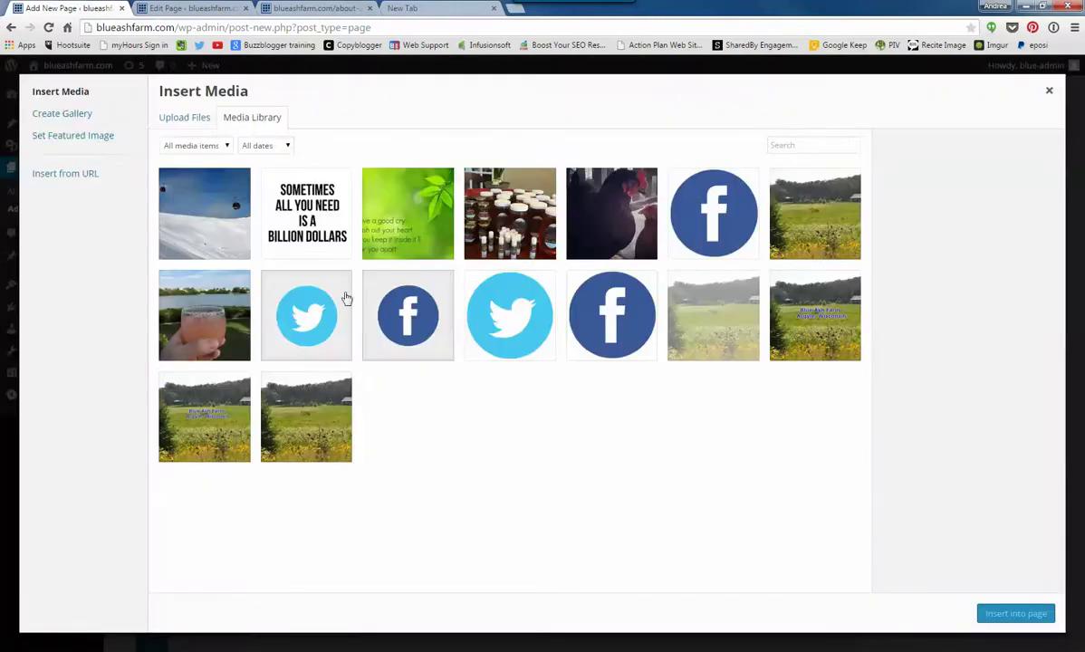
{"action": "left_click", "coordinate": [203, 221]}
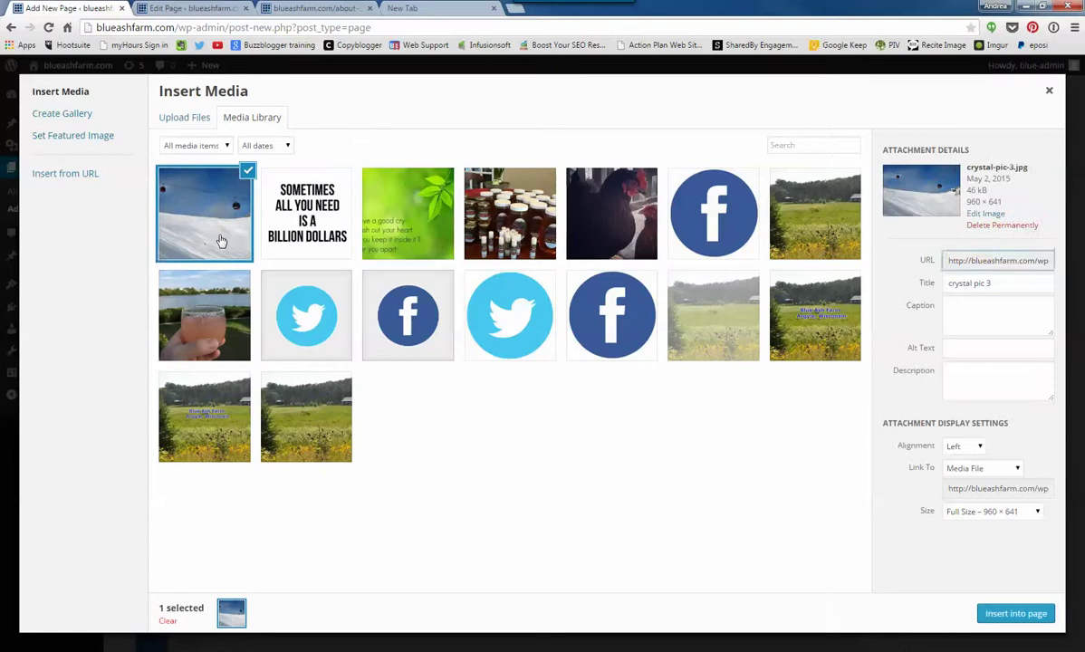
{"action": "left_click", "coordinate": [180, 311]}
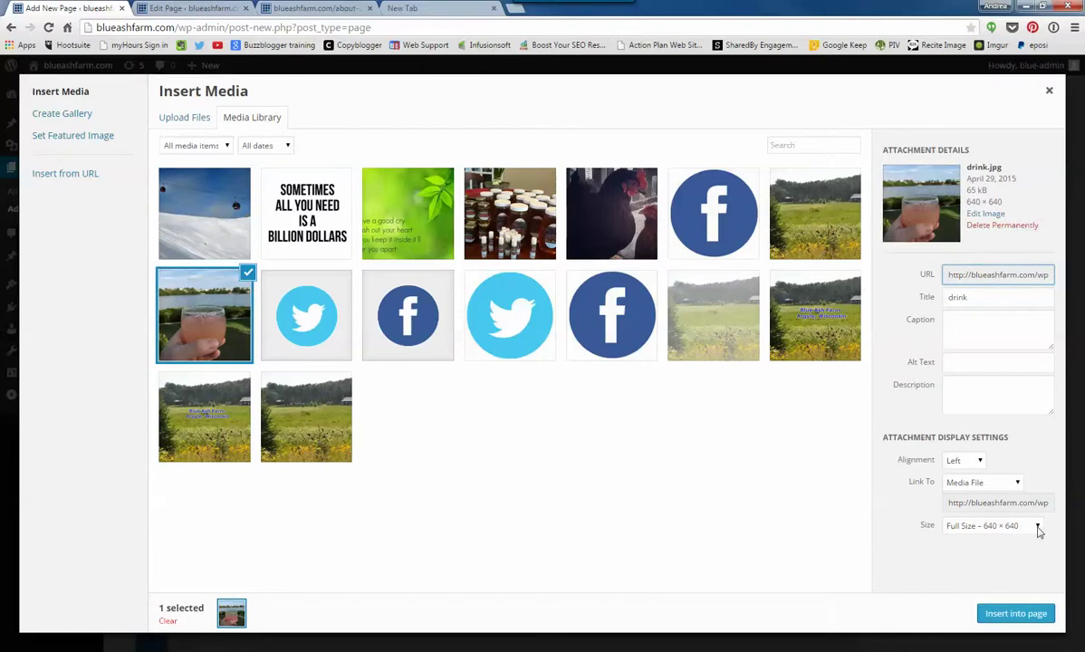
{"action": "left_click", "coordinate": [1038, 527]}
{"action": "left_click", "coordinate": [1012, 564]}
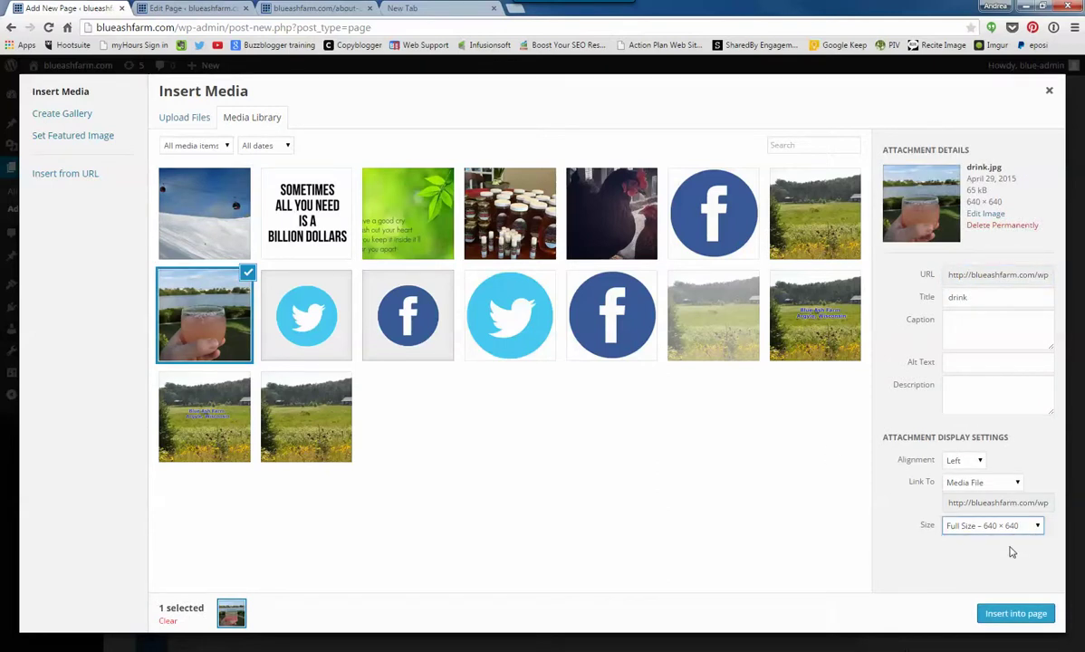
{"action": "left_click", "coordinate": [1018, 488]}
{"action": "left_click", "coordinate": [922, 498]}
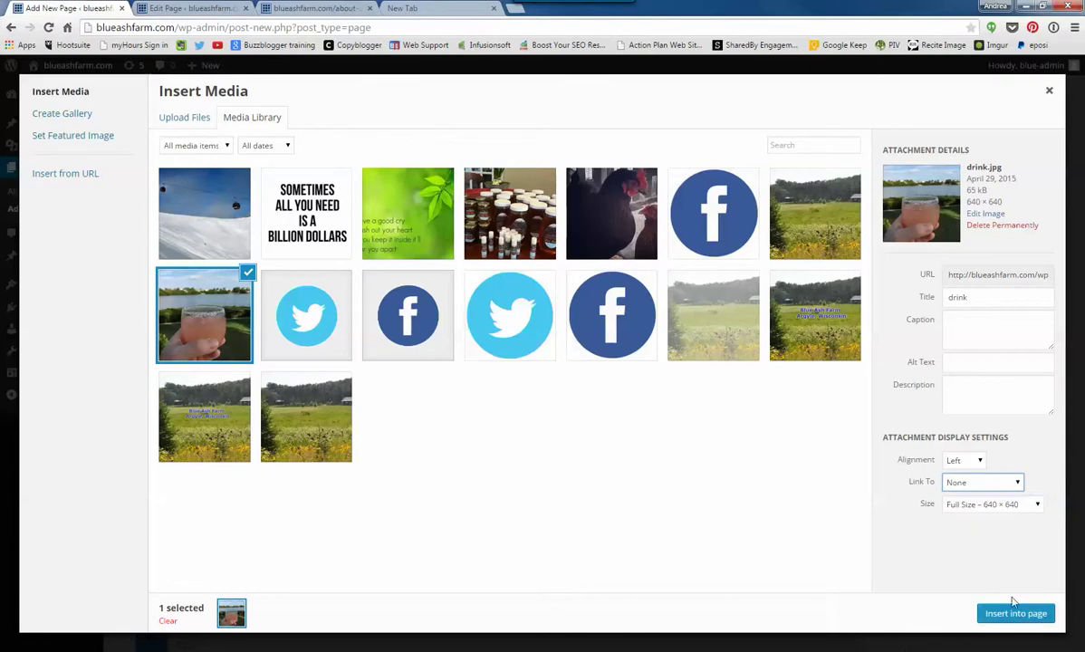
{"action": "left_click", "coordinate": [1015, 614]}
Shrink the drink image proportionally so there is room for text beside it
{"action": "scroll", "coordinate": [597, 368], "scroll_direction": "down", "scroll_amount": 2}
{"action": "scroll", "coordinate": [598, 407], "scroll_direction": "down", "scroll_amount": 2}
{"action": "left_click", "coordinate": [566, 391]}
{"action": "scroll", "coordinate": [675, 402], "scroll_direction": "down", "scroll_amount": 3}
{"action": "left_click_drag", "start_coordinate": [675, 354], "coordinate": [547, 287]}
{"action": "scroll", "coordinate": [547, 287], "scroll_direction": "up", "scroll_amount": 5}
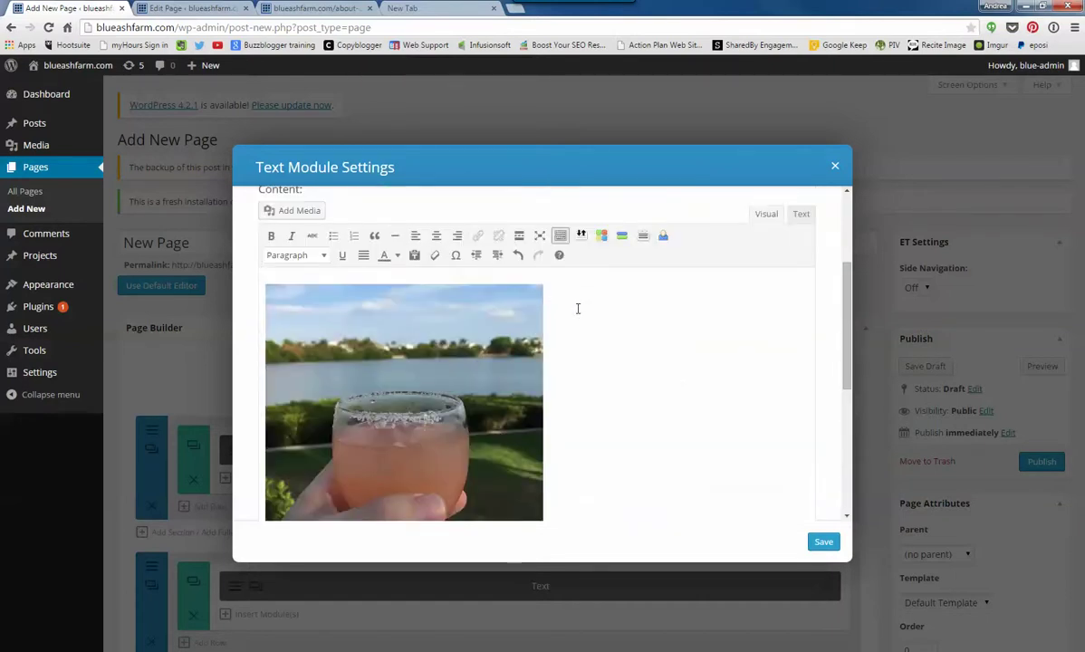
{"action": "type", "text": ",mnb,mnbmnasdbcm,nbsd"}
{"action": "key", "text": "Return"}
{"action": "type", "text": "askldjhkjh"}
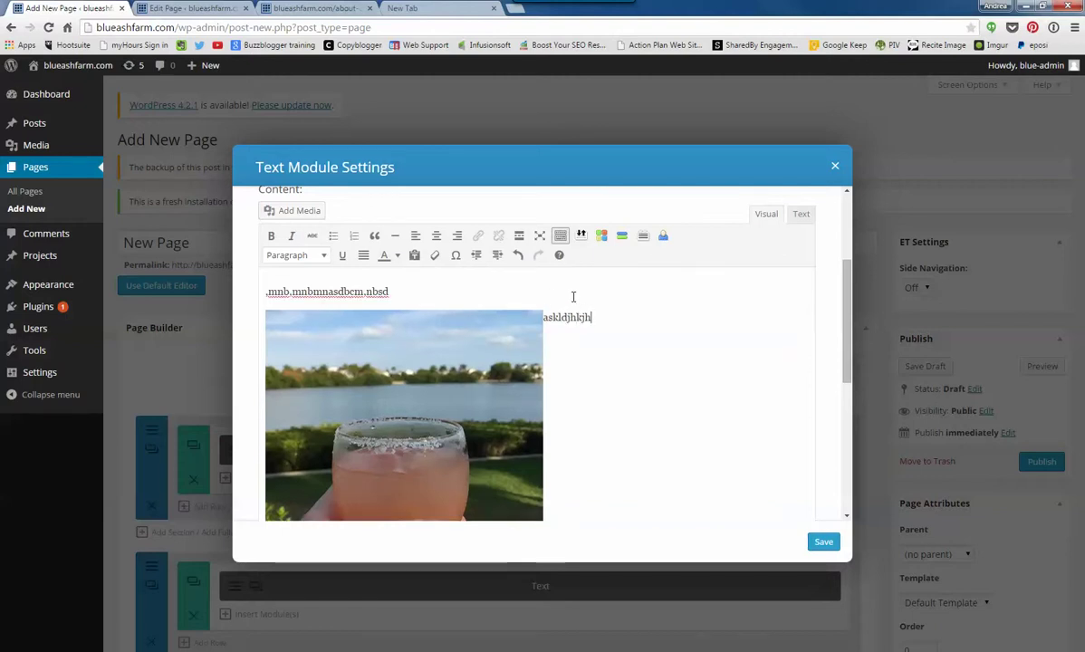
{"action": "key", "text": "BackSpace"}
{"action": "key", "text": "BackSpace"}
{"action": "key", "text": "BackSpace"}
{"action": "key", "text": "BackSpace"}
{"action": "key", "text": "BackSpace"}
{"action": "key", "text": "BackSpace"}
{"action": "key", "text": "BackSpace"}
{"action": "key", "text": "BackSpace"}
{"action": "key", "text": "BackSpace"}
{"action": "key", "text": "BackSpace"}
{"action": "key", "text": "BackSpace"}
{"action": "key", "text": "BackSpace"}
{"action": "key", "text": "BackSpace"}
{"action": "key", "text": "BackSpace"}
{"action": "key", "text": "BackSpace"}
{"action": "key", "text": "BackSpace"}
{"action": "key", "text": "BackSpace"}
{"action": "key", "text": "BackSpace"}
{"action": "key", "text": "BackSpace"}
{"action": "key", "text": "BackSpace"}
{"action": "key", "text": "BackSpace"}
{"action": "key", "text": "BackSpace"}
{"action": "key", "text": "BackSpace"}
{"action": "key", "text": "BackSpace"}
{"action": "key", "text": "BackSpace"}
{"action": "key", "text": "BackSpace"}
{"action": "key", "text": "BackSpace"}
{"action": "key", "text": "BackSpace"}
{"action": "key", "text": "BackSpace"}
Enter "dvklj;djk;kjdfkjkj asdkjhlkdjhhsd" as filler text, followed by the Lorem Ipsum passage starting "Contrary to popular belief"
{"action": "type", "text": "dvklj;djk;k"}
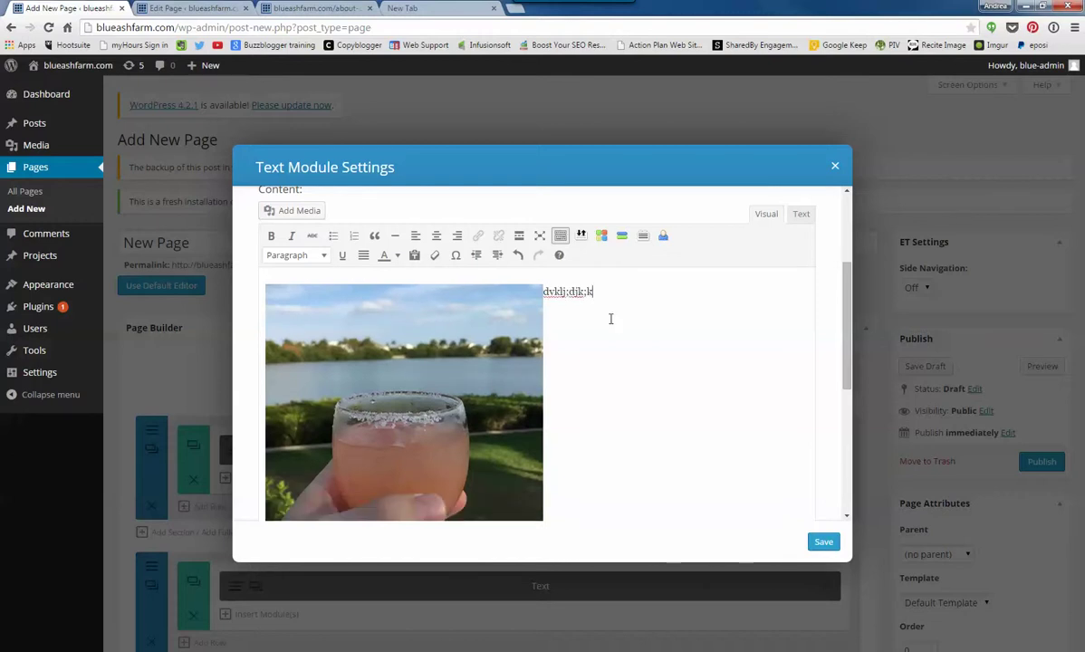
{"action": "type", "text": "jdfkjkj asdkjhlkdjhhsd"}
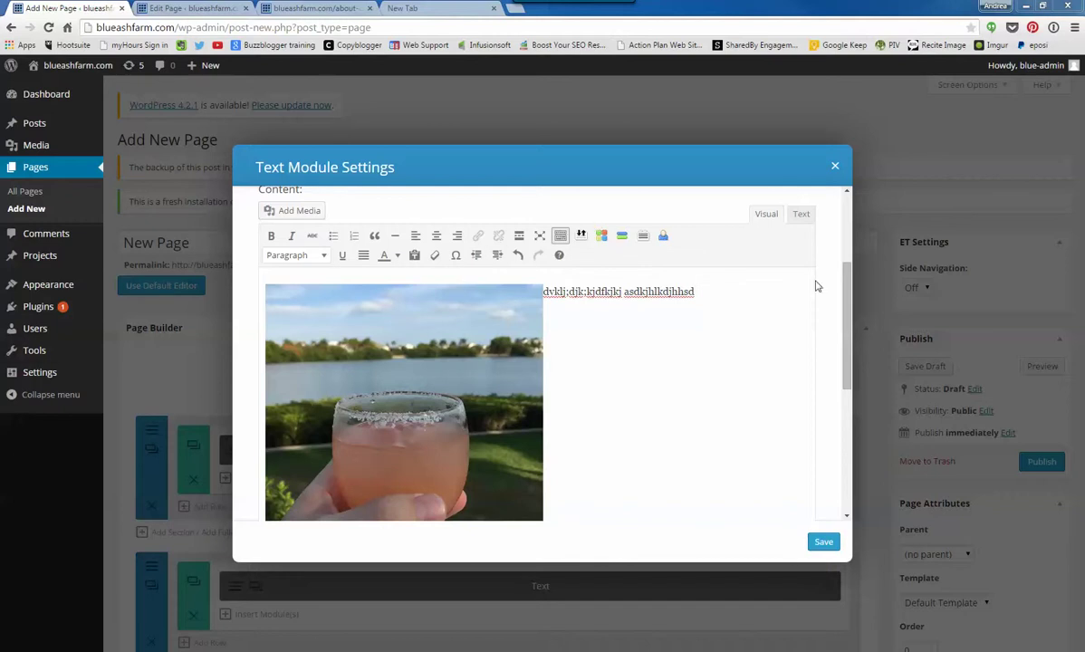
{"action": "type", "text": "Contrary to popular belief, Lorem Ipsum is not simply random text. It has roots in a piece of classical Latin literature from 45 BC, making it over 2000 years old. Richard McClintock, a Latin professor at Hampden-Sydney College in Virginia, looked up one of the more obscure Latin words, consectetur, from a Lorem Ipsum passage, and going through the cites of the word in classical literature, discovered the undoubtable source. Lorem Ipsum comes from sections 1.10.32 and 1.10.33 of \"de Finibus Bonorum et Malorum\" (The Extremes of Good and Evil) by Cicero, written in 45 BC. This boo"}
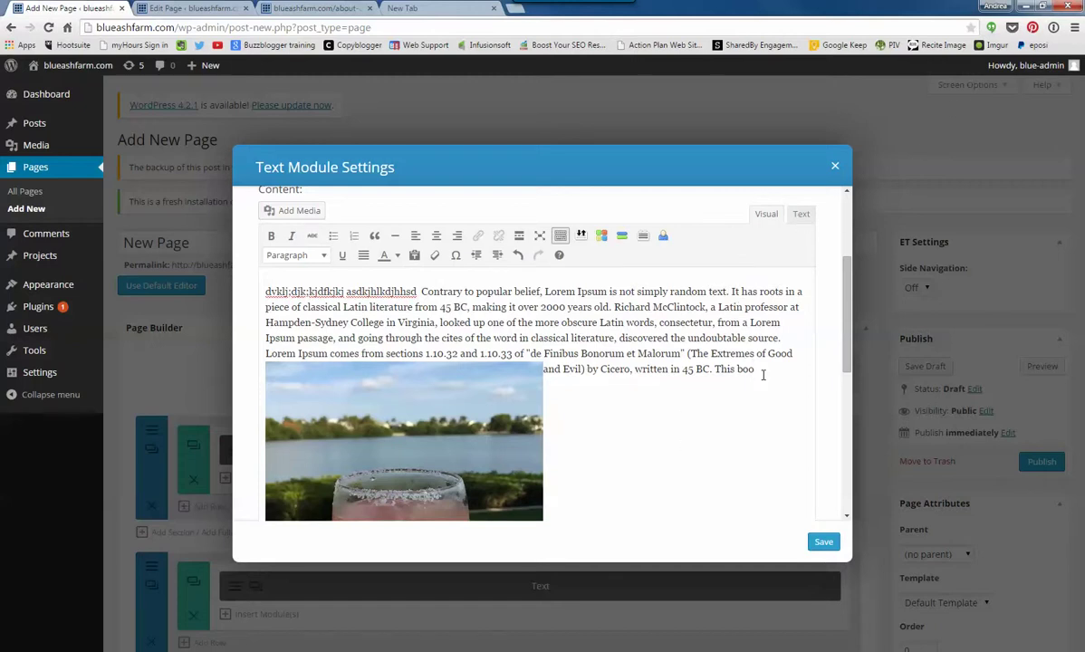
Delete the drink image and paste the Lorem Ipsum passage again as a second paragraph
{"action": "left_click", "coordinate": [401, 472]}
{"action": "key", "text": "Delete"}
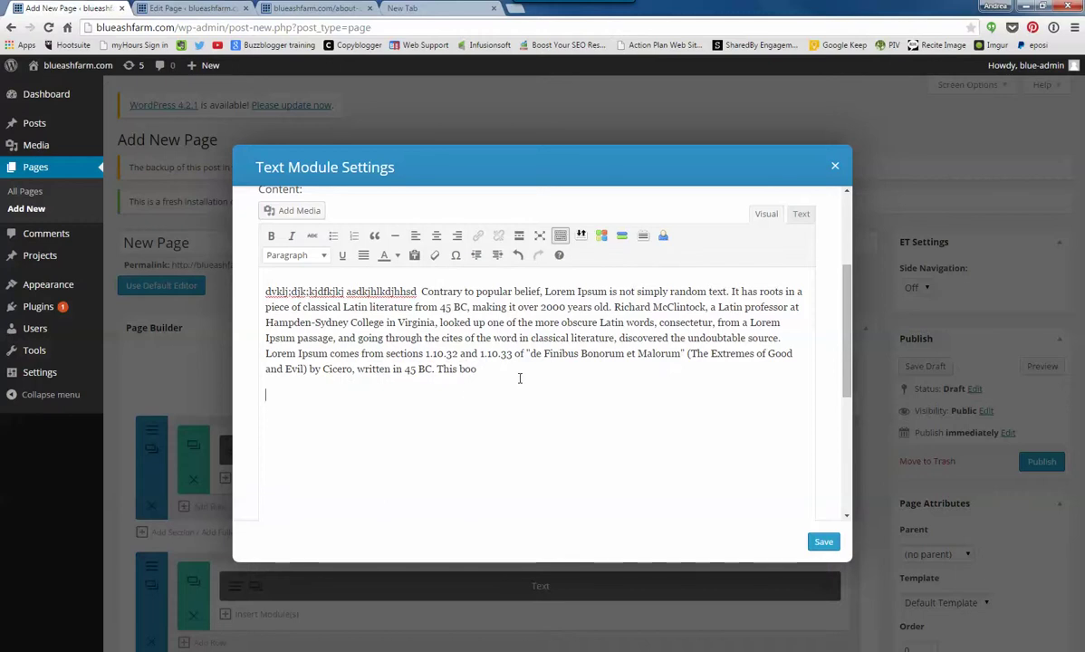
{"action": "key", "text": "ctrl+v"}
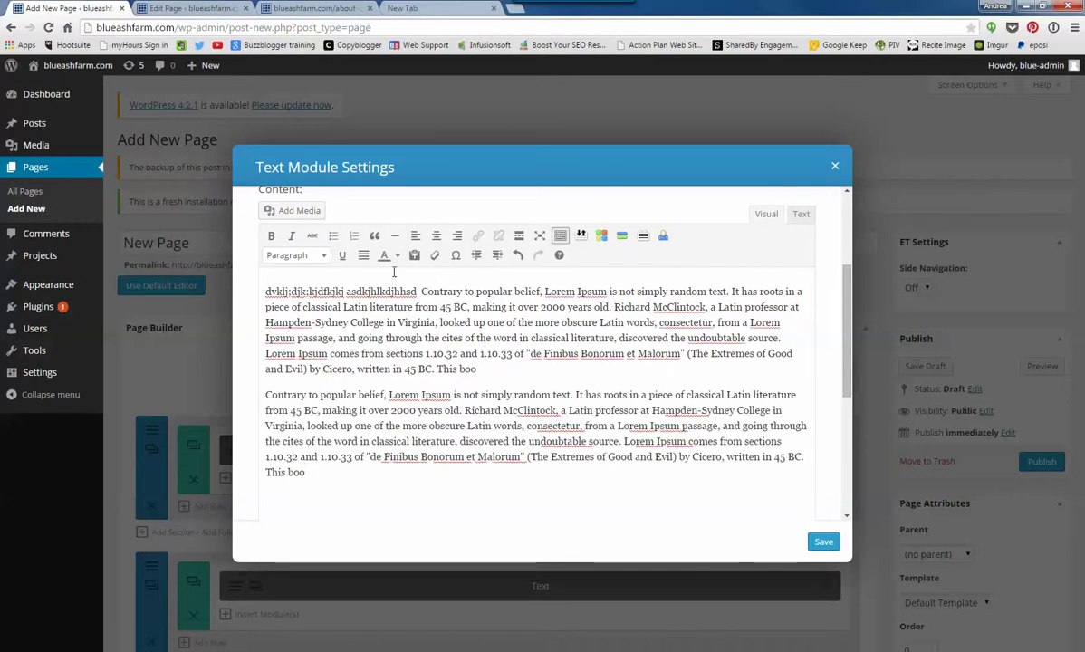
Add drink.jpg back ahead of the Lorem Ipsum paragraphs at full size (640 × 640), left-aligned, with no link
{"action": "left_click", "coordinate": [279, 210]}
{"action": "left_click", "coordinate": [203, 315]}
{"action": "left_click", "coordinate": [978, 460]}
{"action": "left_click", "coordinate": [958, 470]}
{"action": "left_click", "coordinate": [983, 481]}
{"action": "left_click", "coordinate": [968, 530]}
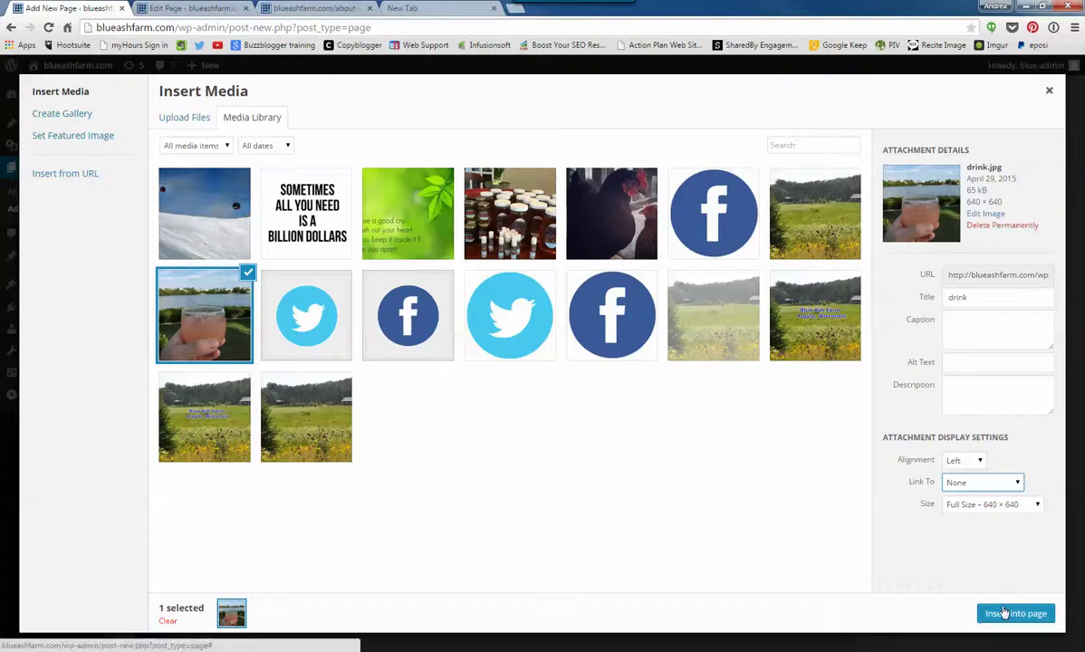
{"action": "left_click", "coordinate": [1015, 613]}
Scale the drink image down proportionally so both Lorem Ipsum paragraphs wrap beside it
{"action": "left_click", "coordinate": [596, 426]}
{"action": "scroll", "coordinate": [596, 425], "scroll_direction": "down", "scroll_amount": 2}
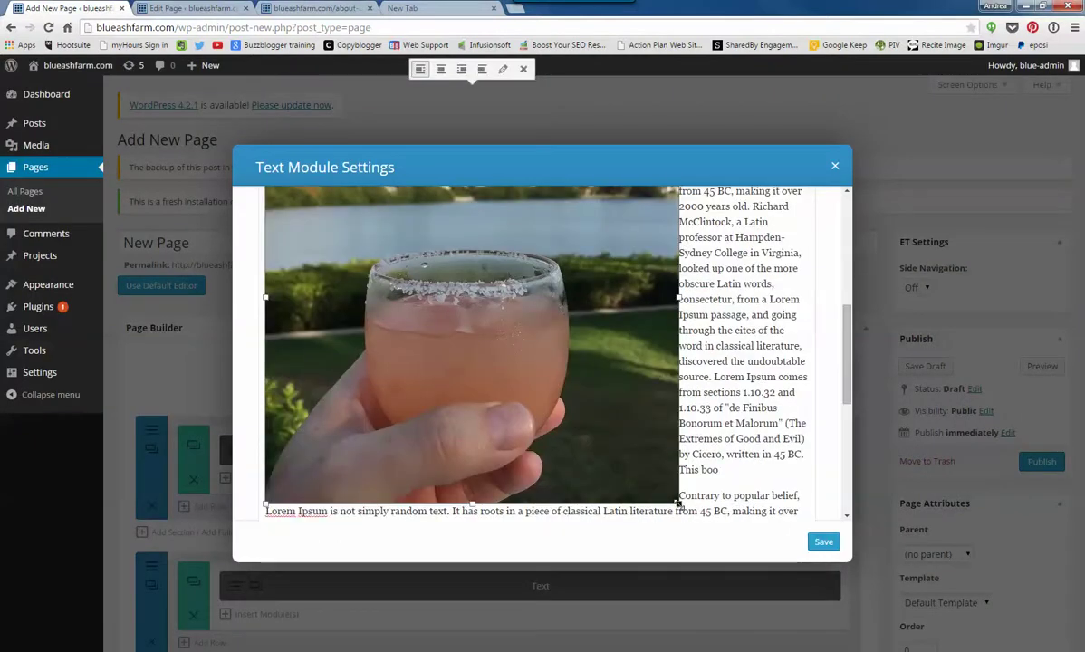
{"action": "left_click_drag", "start_coordinate": [677, 503], "coordinate": [547, 389]}
{"action": "scroll", "coordinate": [547, 389], "scroll_direction": "up", "scroll_amount": 2}
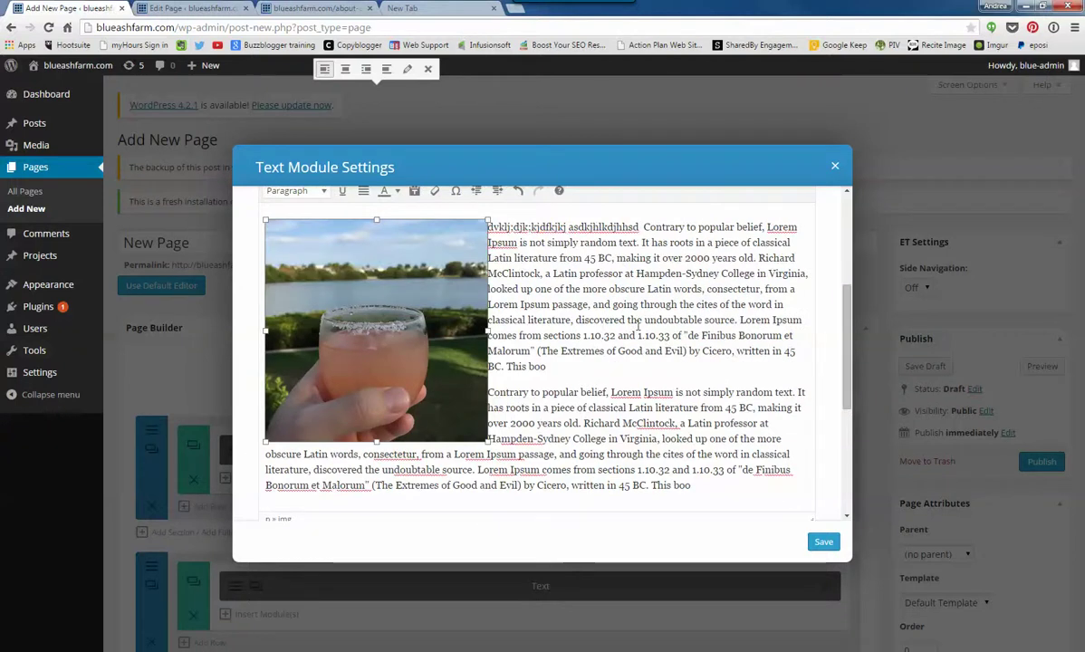
Save the text module with the wrapped image, publish the new page, and open the live site's home page
{"action": "left_click", "coordinate": [820, 544]}
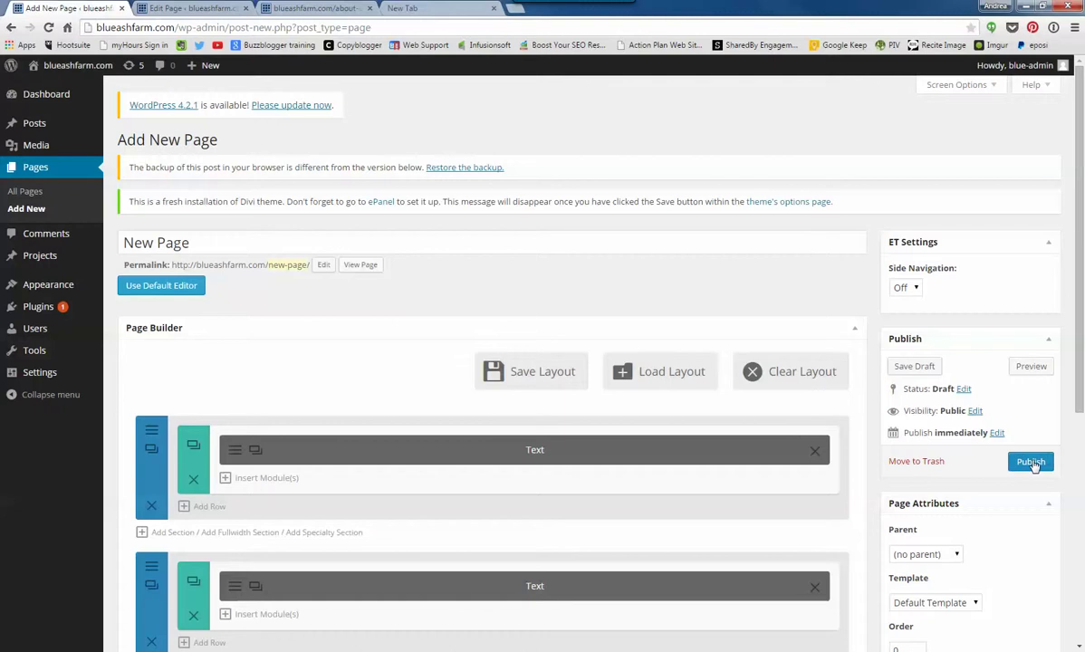
{"action": "left_click", "coordinate": [1032, 462]}
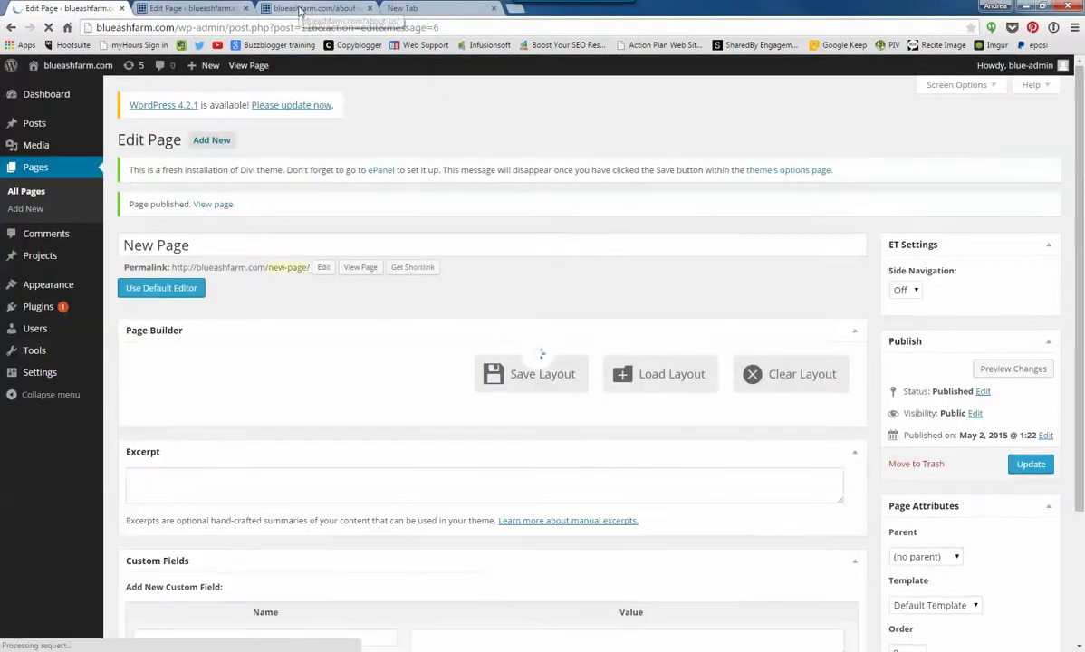
{"action": "left_click", "coordinate": [286, 11]}
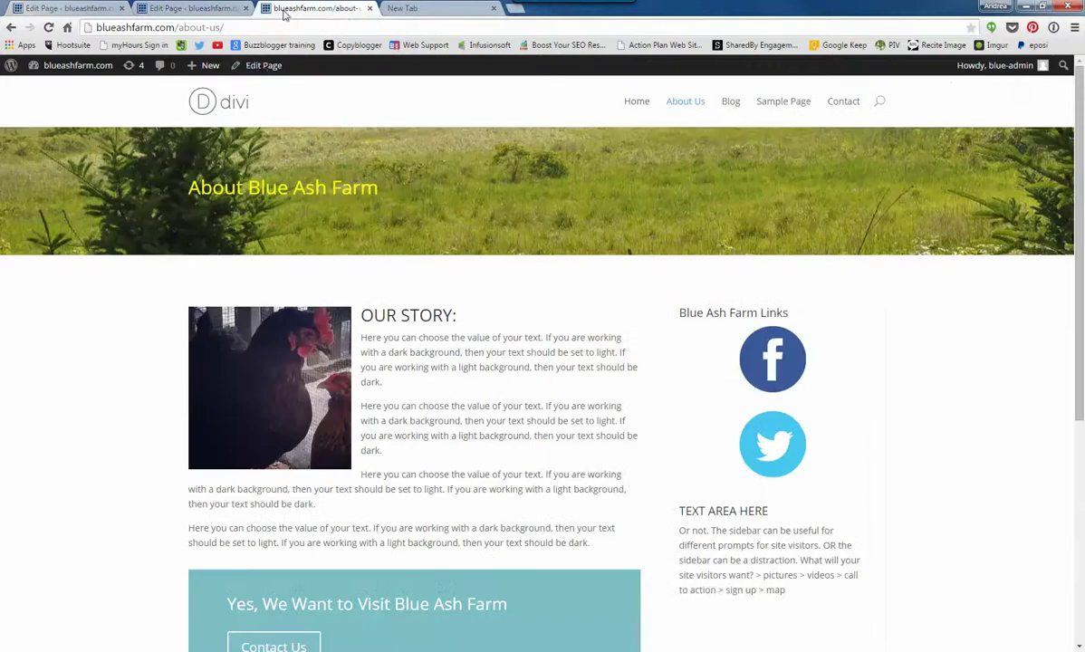
{"action": "left_click", "coordinate": [238, 105]}
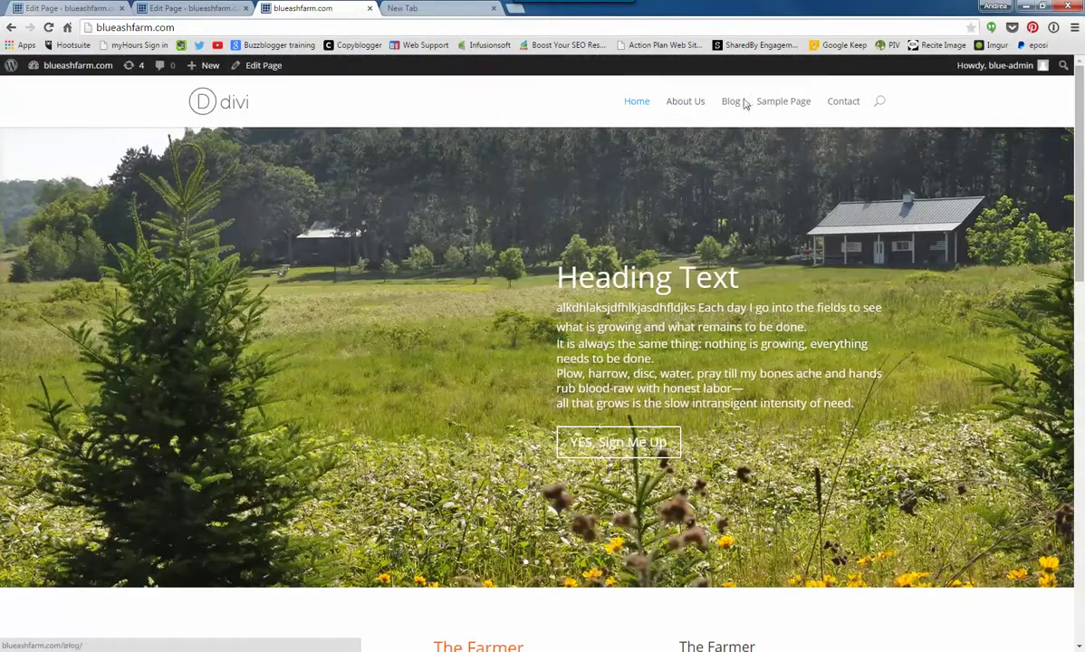
Add New Page to the Main menu and nest it as a sub item directly under Home
{"action": "left_click", "coordinate": [190, 9]}
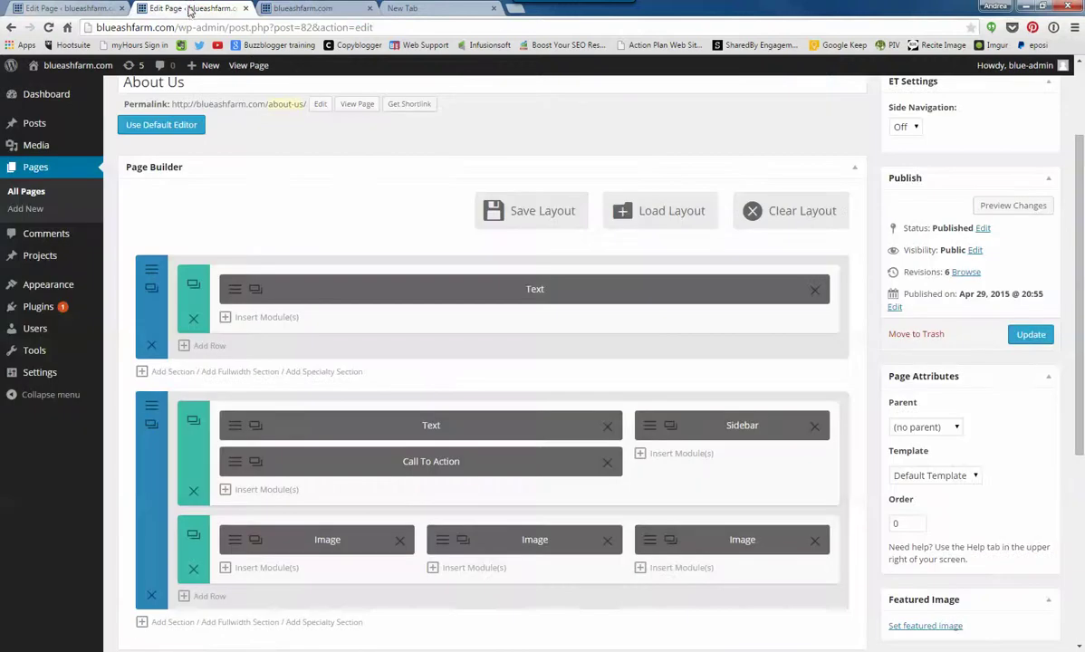
{"action": "left_click", "coordinate": [58, 287]}
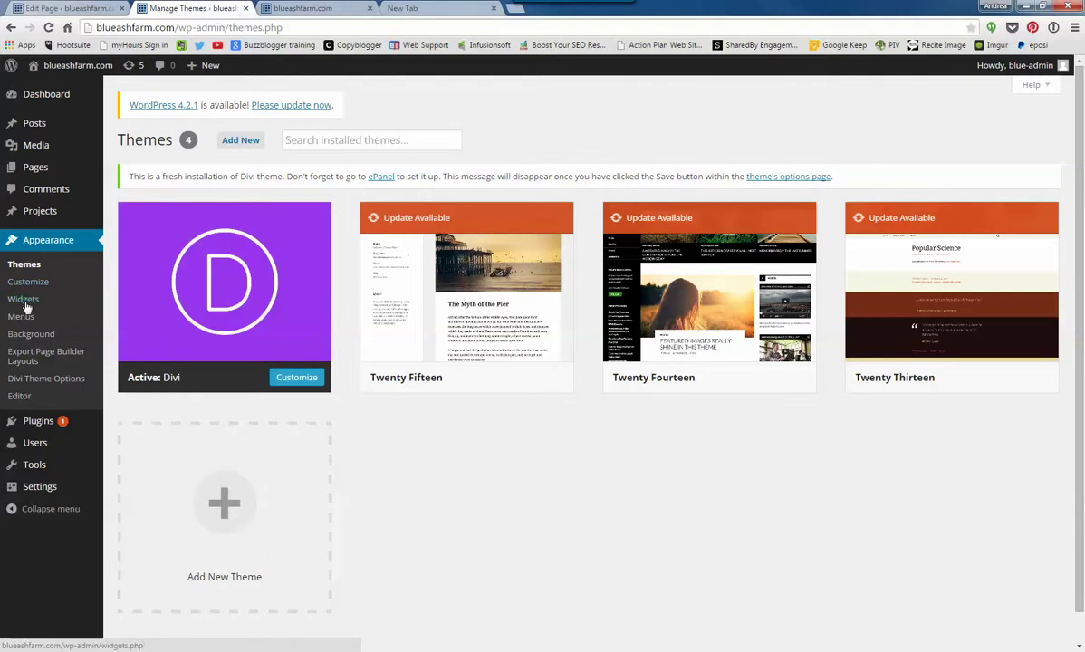
{"action": "left_click", "coordinate": [20, 319]}
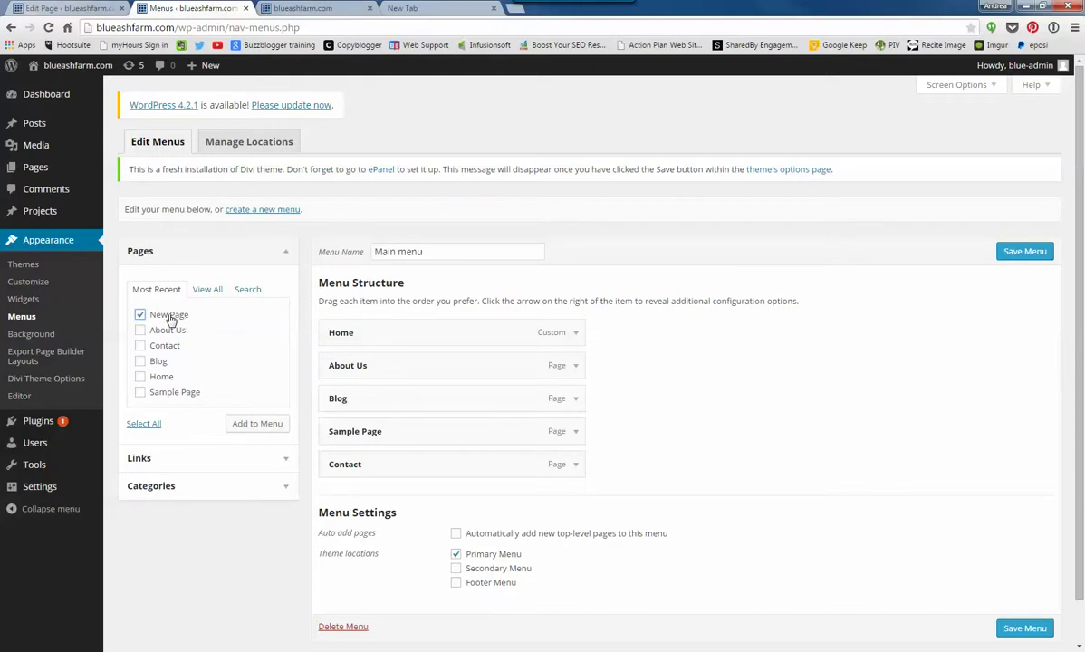
{"action": "left_click", "coordinate": [139, 314]}
{"action": "left_click", "coordinate": [250, 424]}
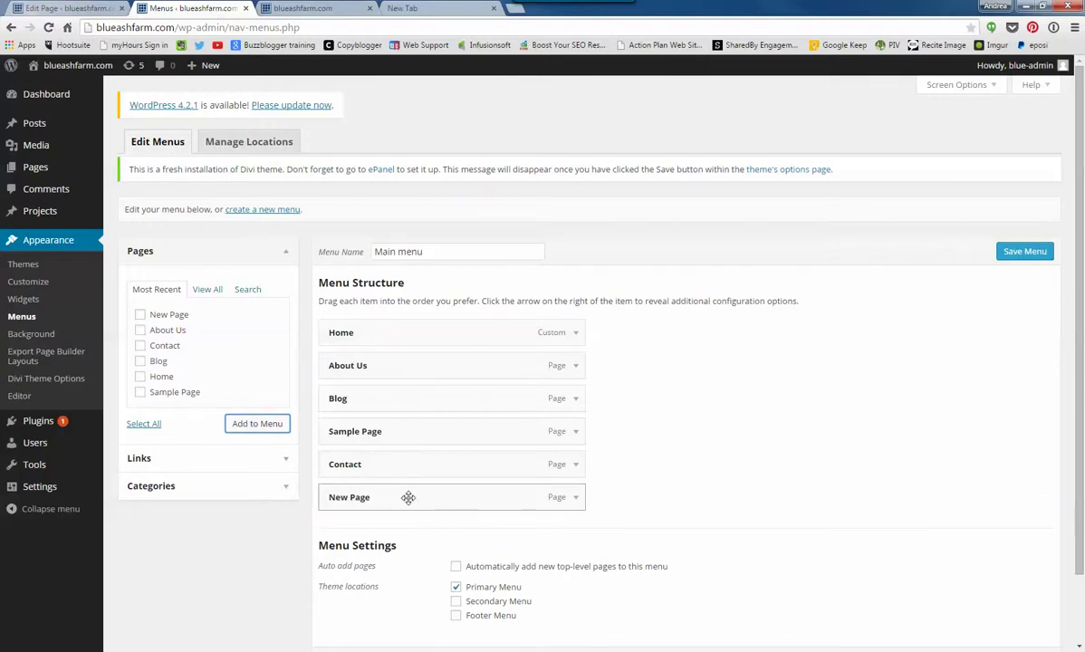
{"action": "left_click_drag", "start_coordinate": [408, 497], "coordinate": [428, 359]}
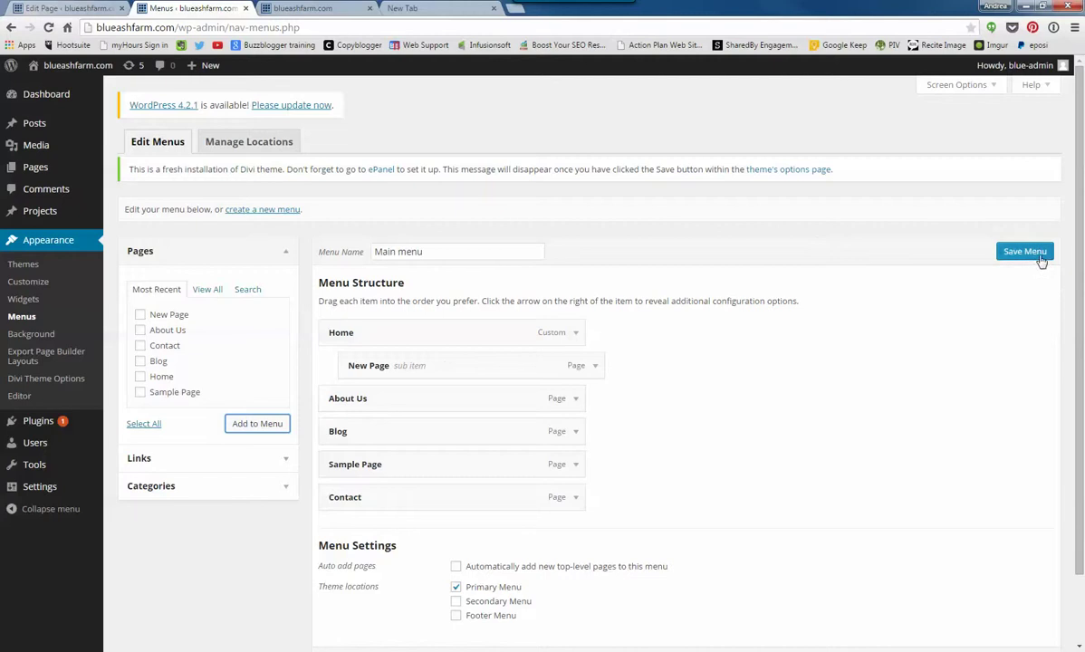
Set the Main menu to automatically include new top-level pages and save it
{"action": "left_click", "coordinate": [457, 566]}
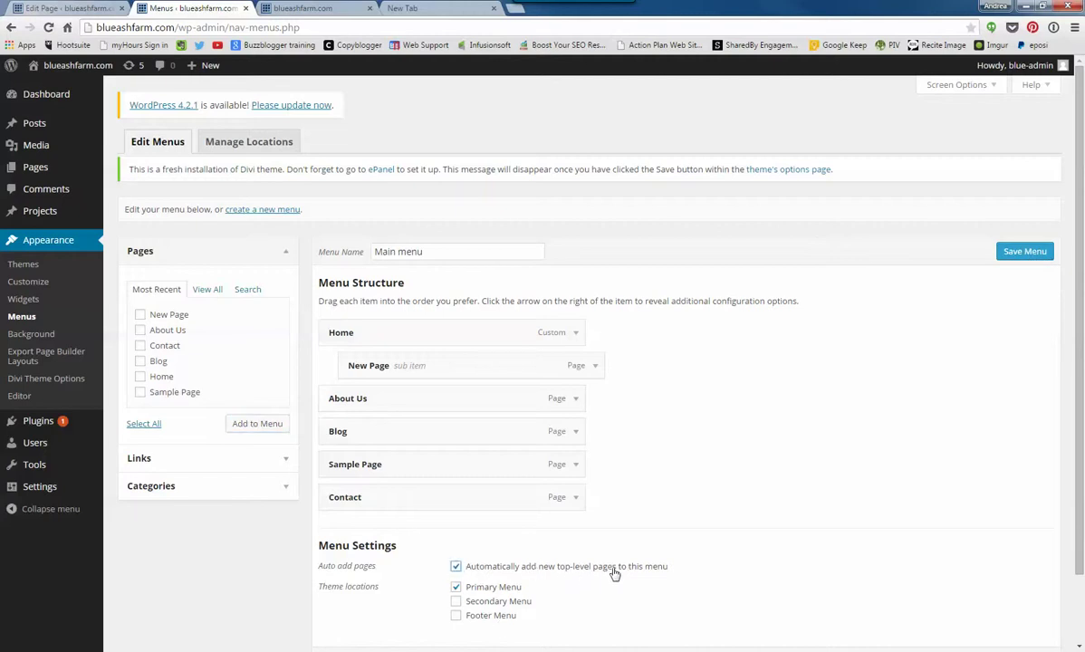
{"action": "left_click", "coordinate": [1033, 254]}
Reload the live site, check New Page through the Home submenu, and return to the page's editor
{"action": "left_click", "coordinate": [352, 7]}
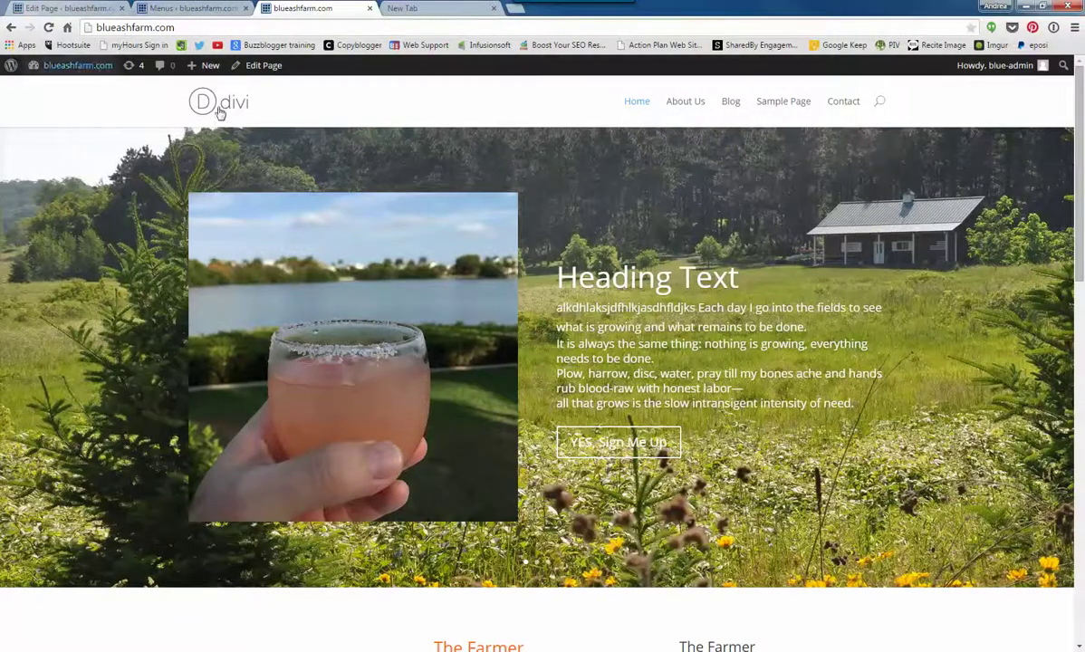
{"action": "left_click", "coordinate": [49, 27]}
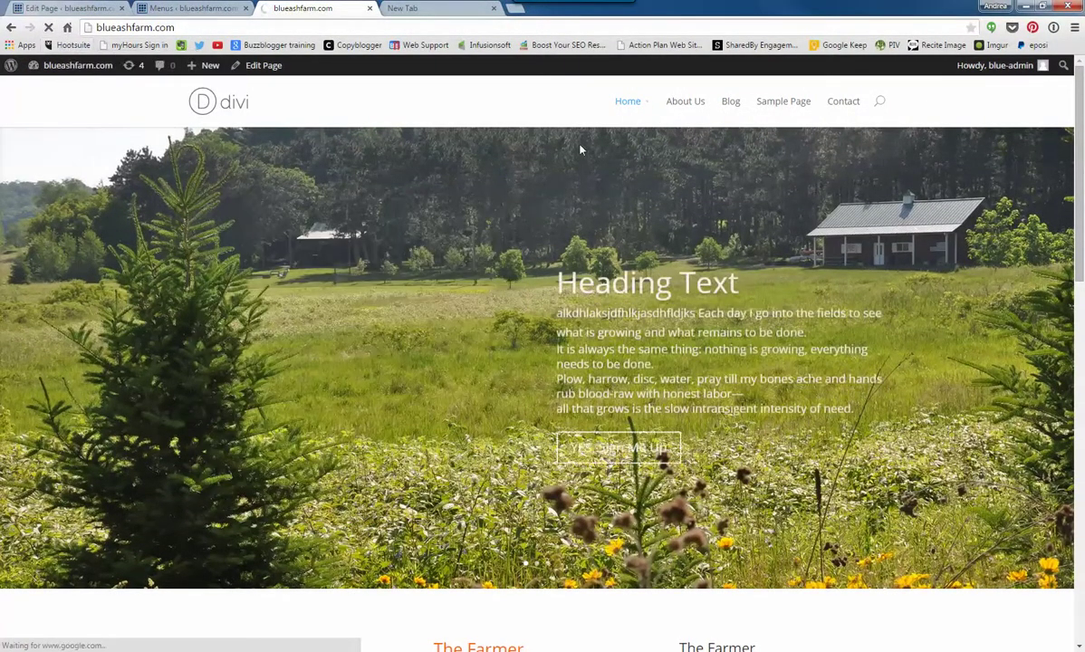
{"action": "mouse_move", "coordinate": [642, 109]}
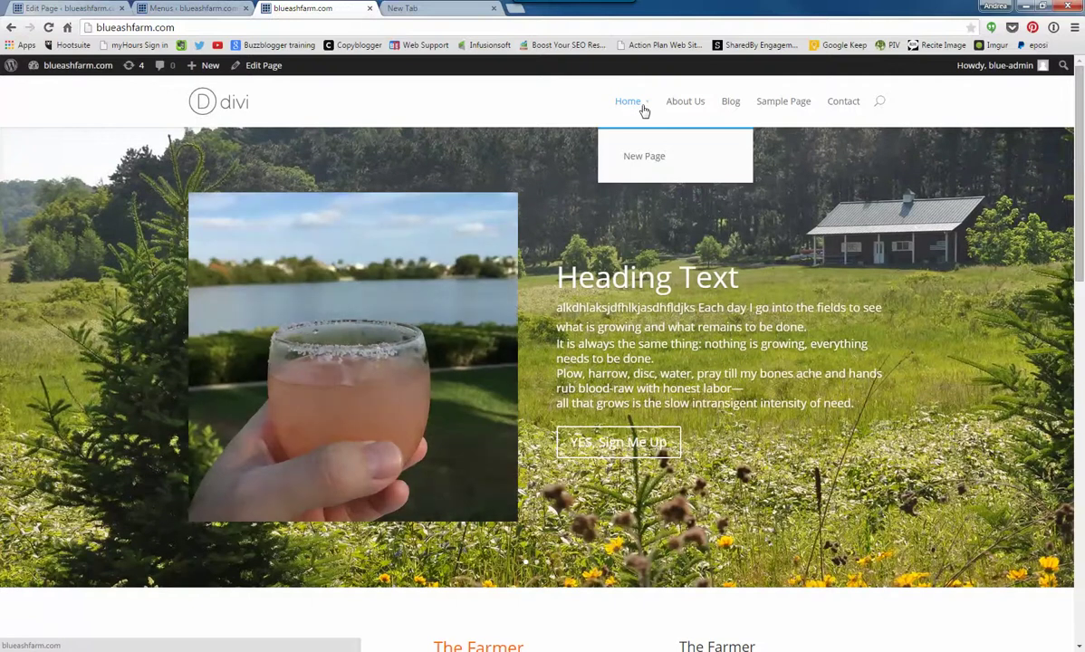
{"action": "left_click", "coordinate": [649, 161]}
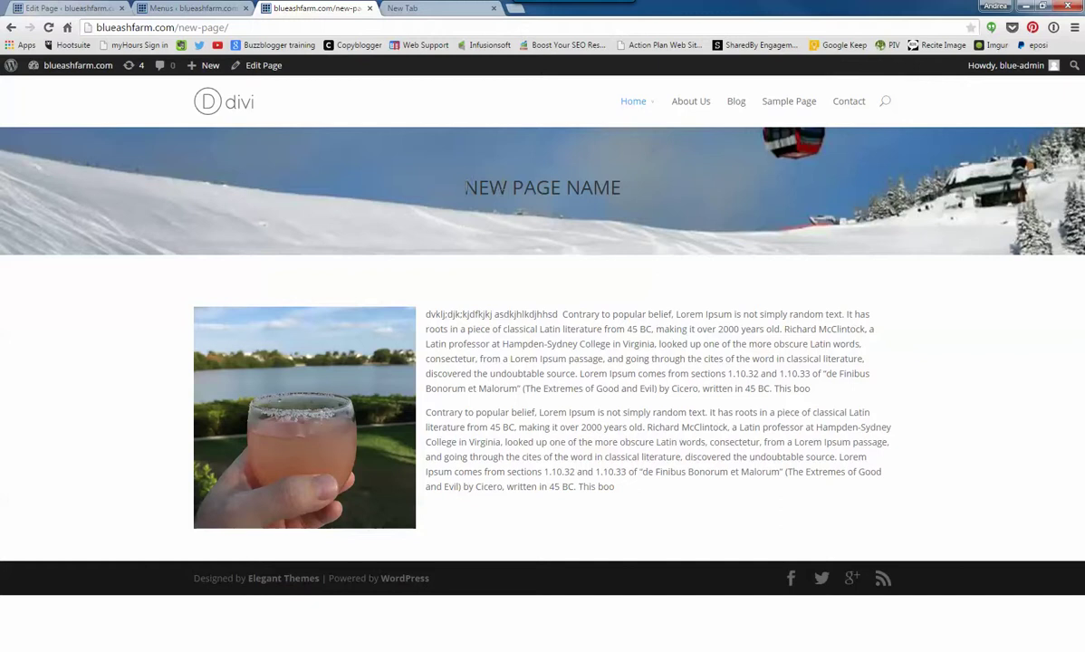
{"action": "left_click_drag", "start_coordinate": [465, 187], "coordinate": [594, 173]}
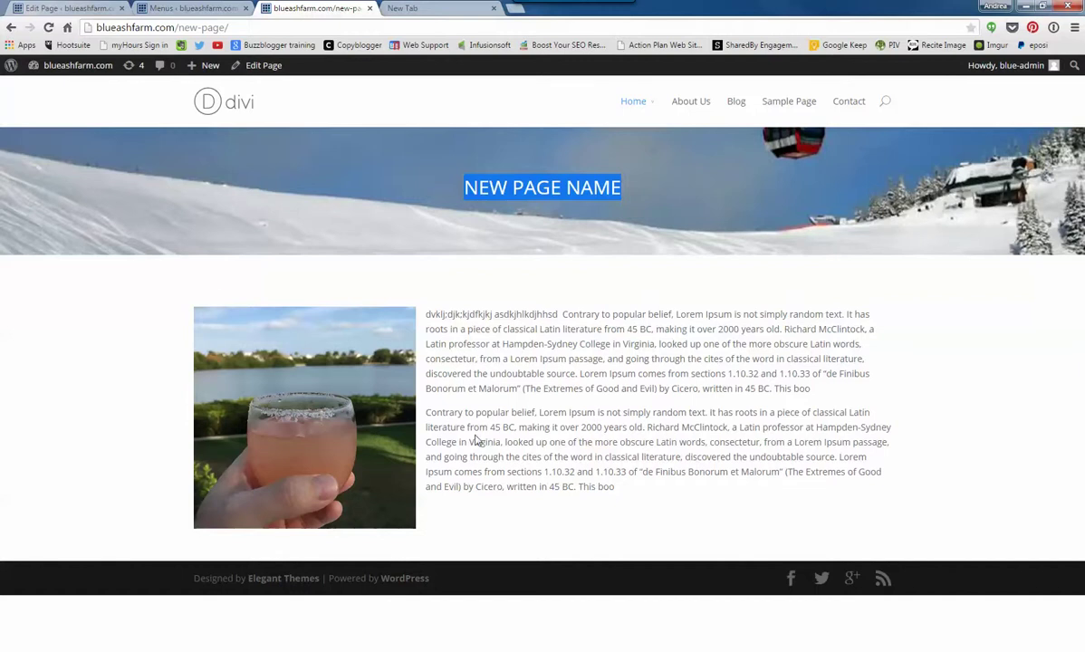
{"action": "left_click", "coordinate": [82, 8]}
{"action": "scroll", "coordinate": [416, 444], "scroll_direction": "down", "scroll_amount": 2}
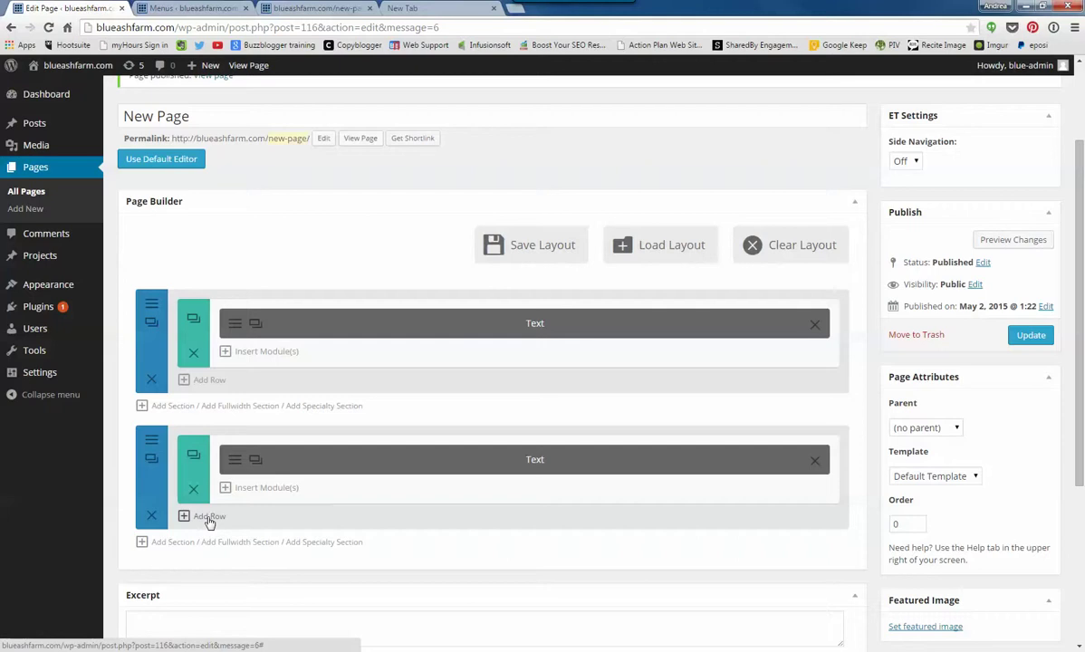
Try an empty Video module below the text module in the second section and delete it
{"action": "left_click", "coordinate": [250, 490]}
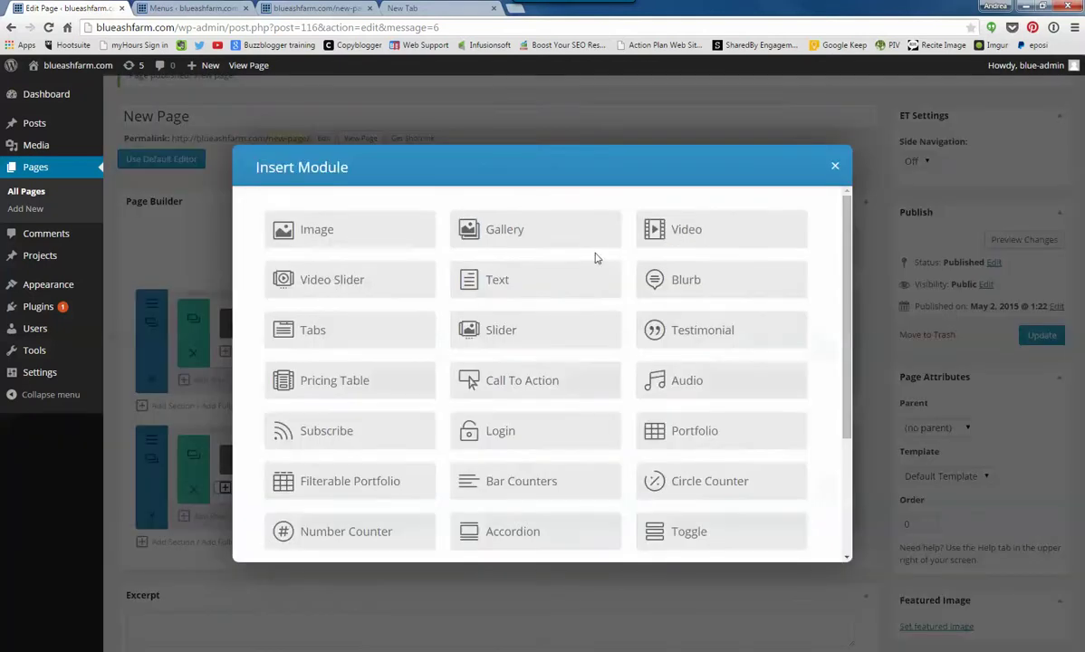
{"action": "left_click", "coordinate": [651, 237]}
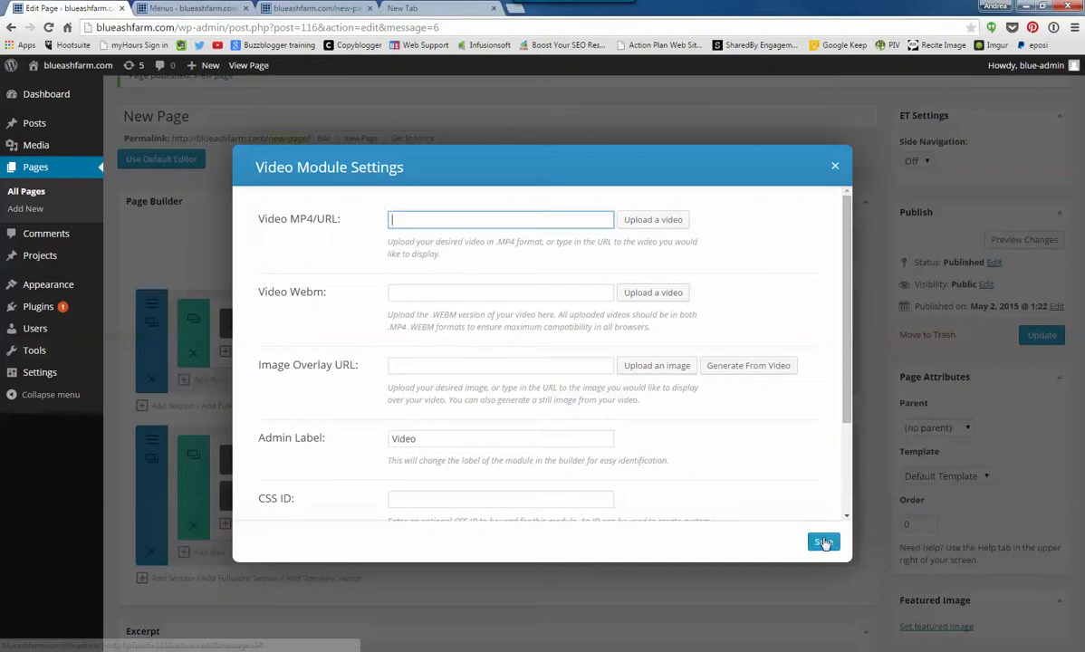
{"action": "left_click", "coordinate": [822, 609]}
{"action": "left_click", "coordinate": [814, 496]}
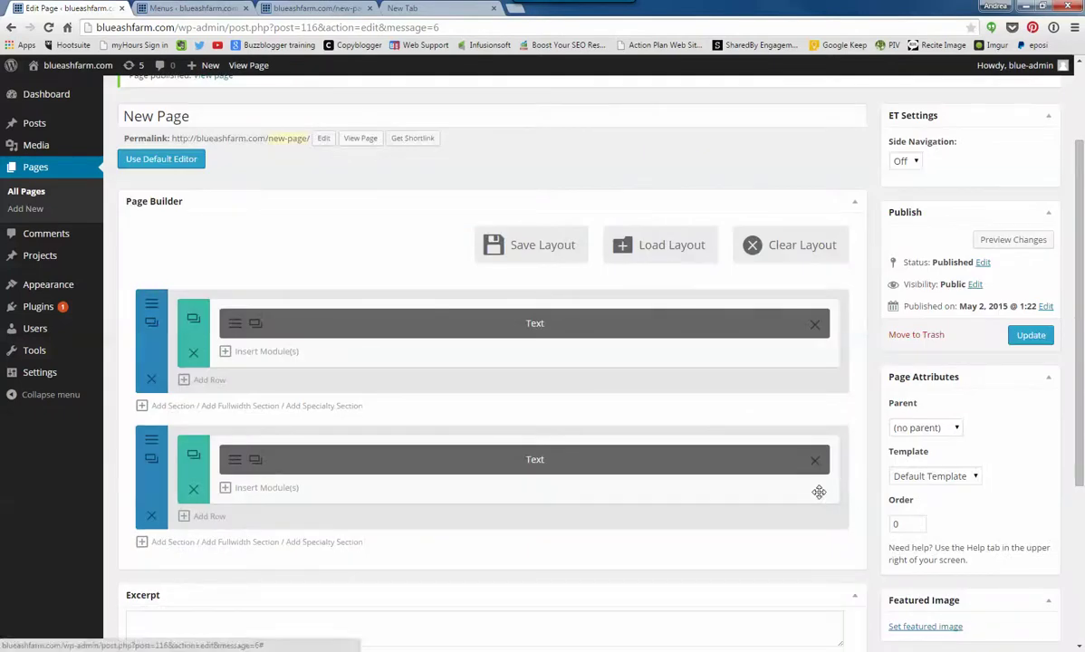
Add a row with two 1/2 columns beneath the text row in the second section
{"action": "left_click", "coordinate": [206, 517]}
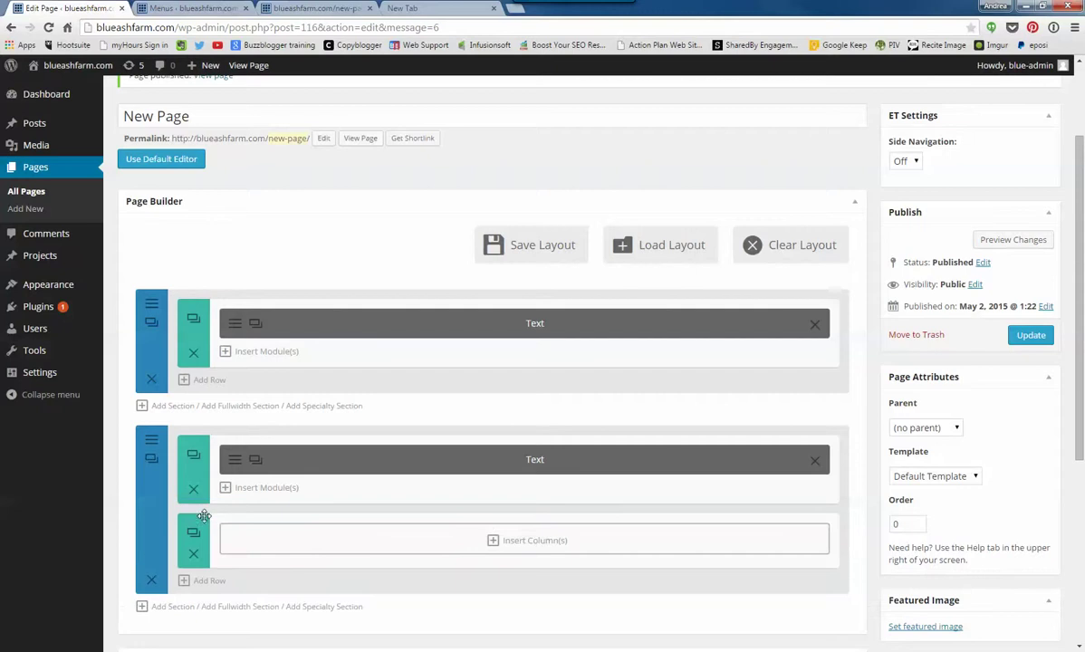
{"action": "left_click", "coordinate": [522, 541]}
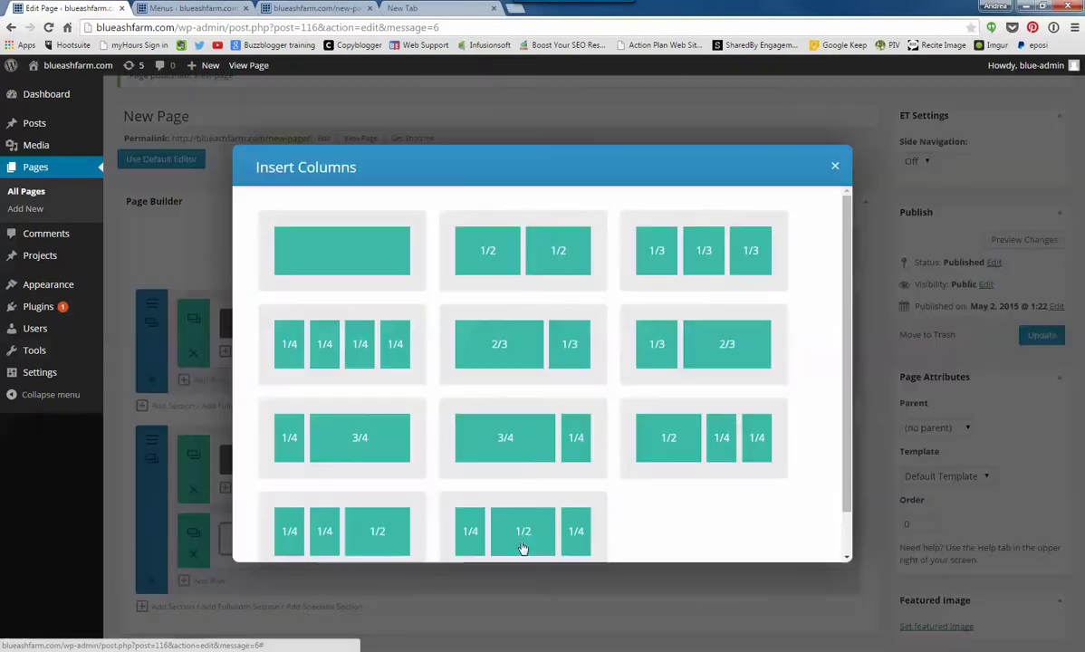
{"action": "left_click", "coordinate": [553, 261]}
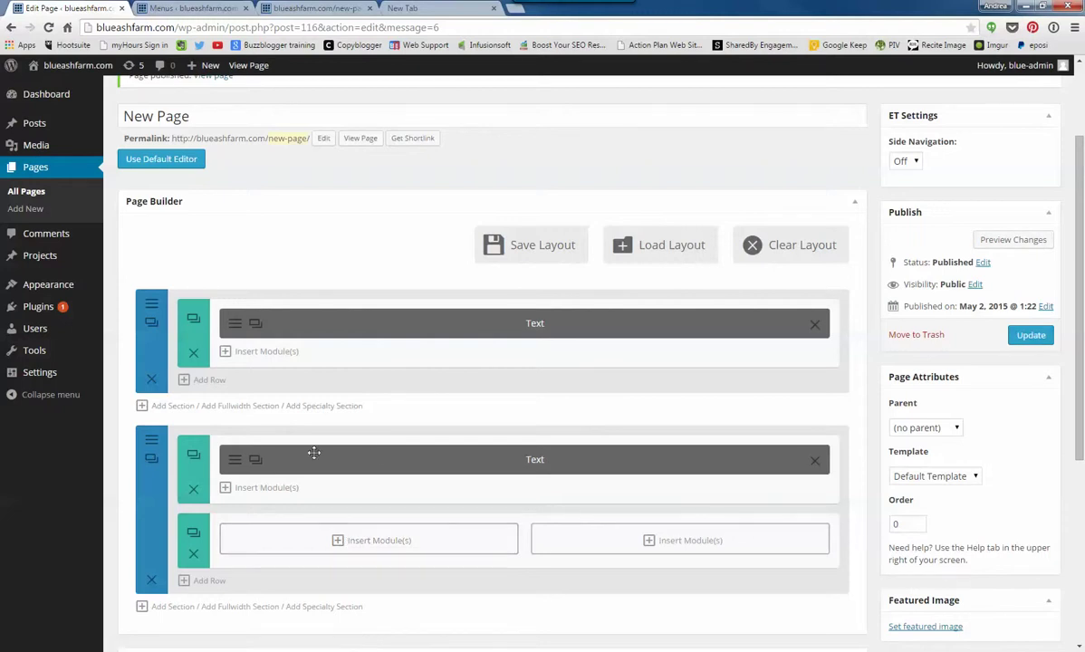
Place a duplicate of the second section's text module in each half-width column and update the page
{"action": "left_click", "coordinate": [257, 463]}
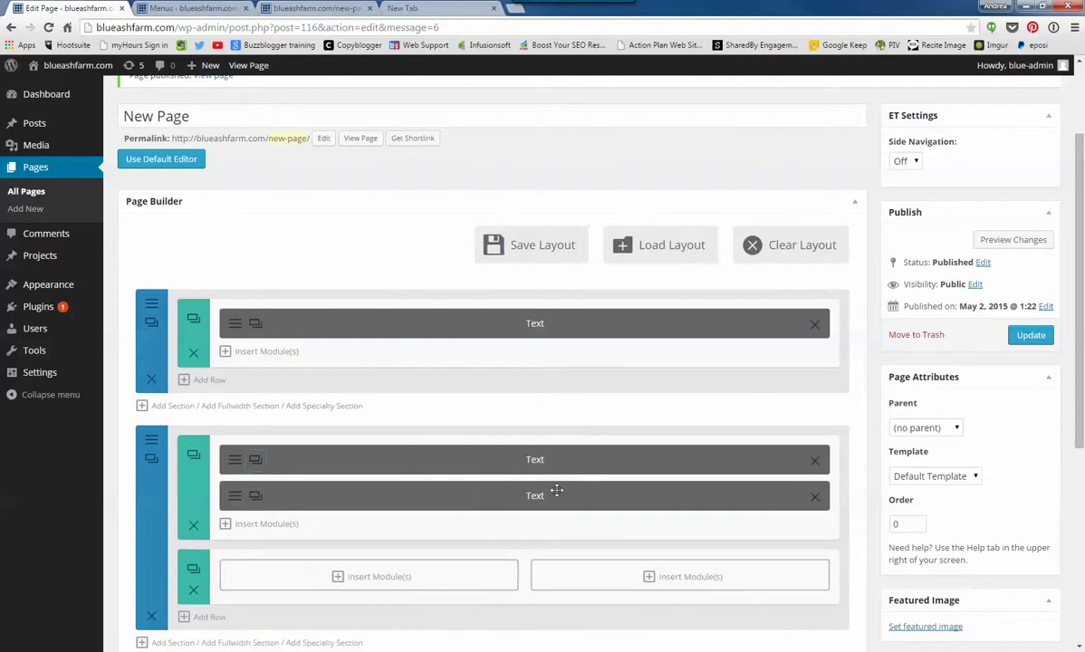
{"action": "left_click_drag", "start_coordinate": [557, 490], "coordinate": [501, 548]}
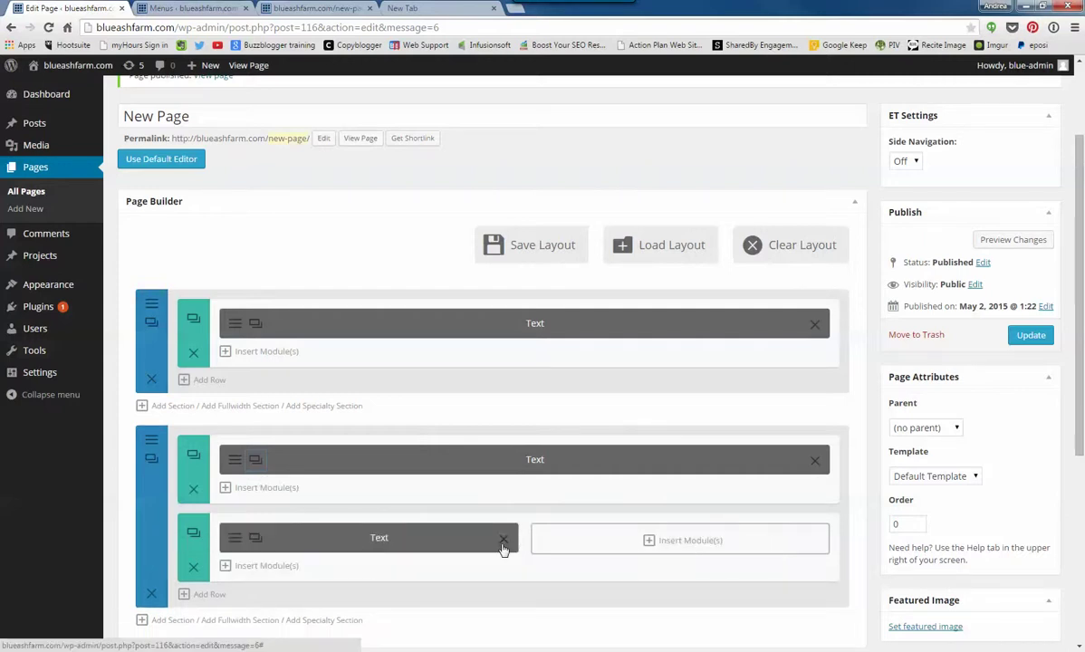
{"action": "left_click", "coordinate": [256, 537]}
{"action": "left_click_drag", "start_coordinate": [286, 575], "coordinate": [601, 537]}
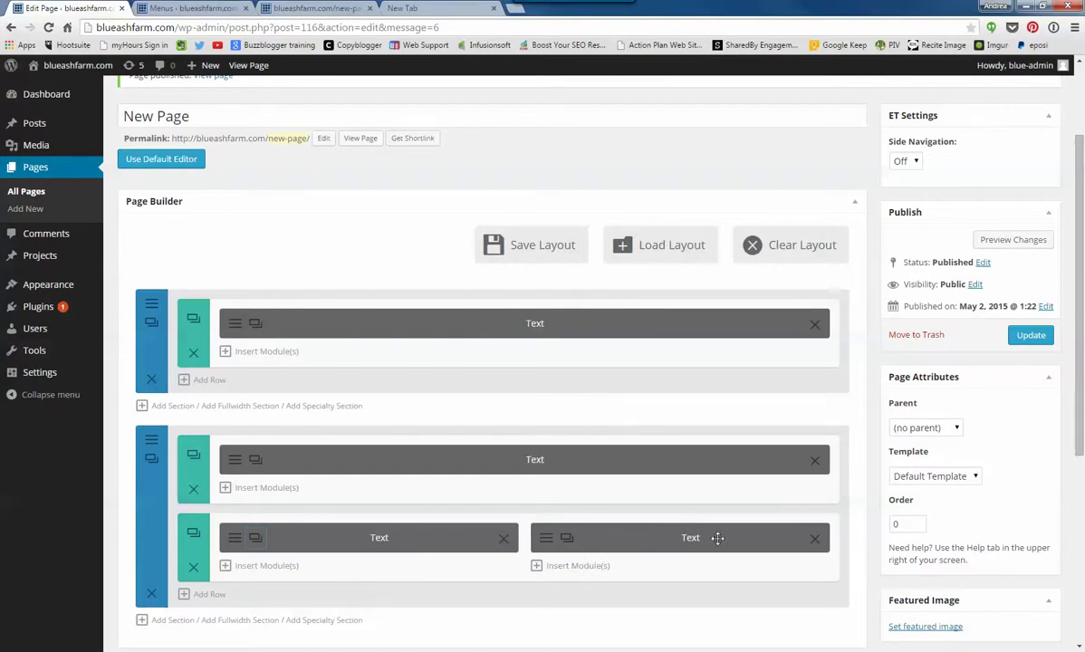
{"action": "left_click", "coordinate": [1027, 338]}
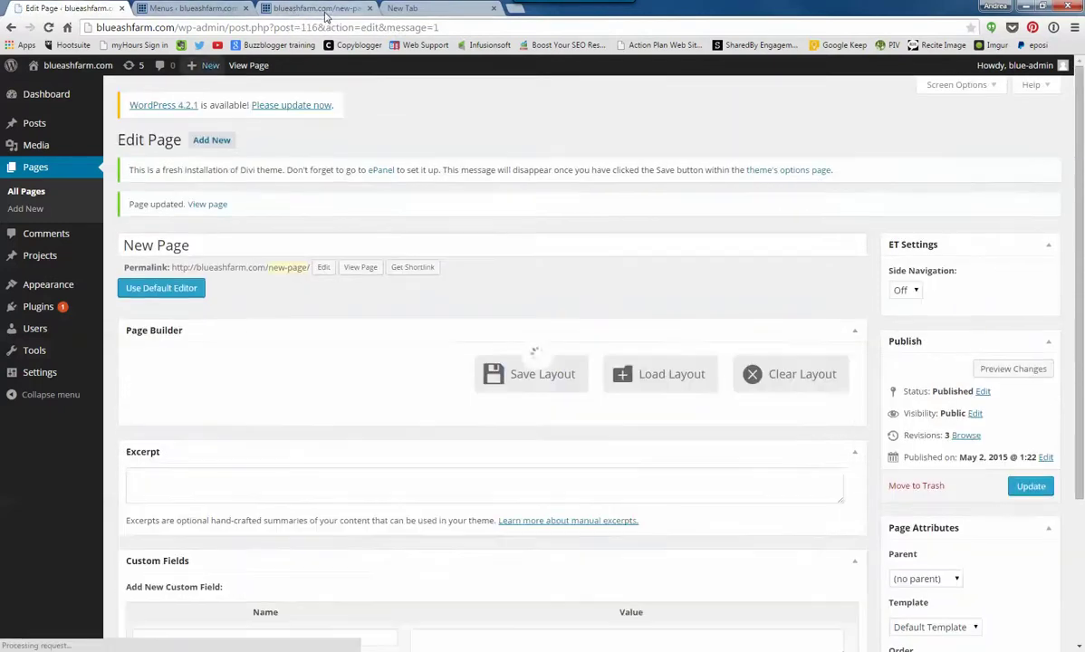
Reload the live New Page and examine how the image and text wrap in the full-width and two-column rows
{"action": "left_click", "coordinate": [324, 9]}
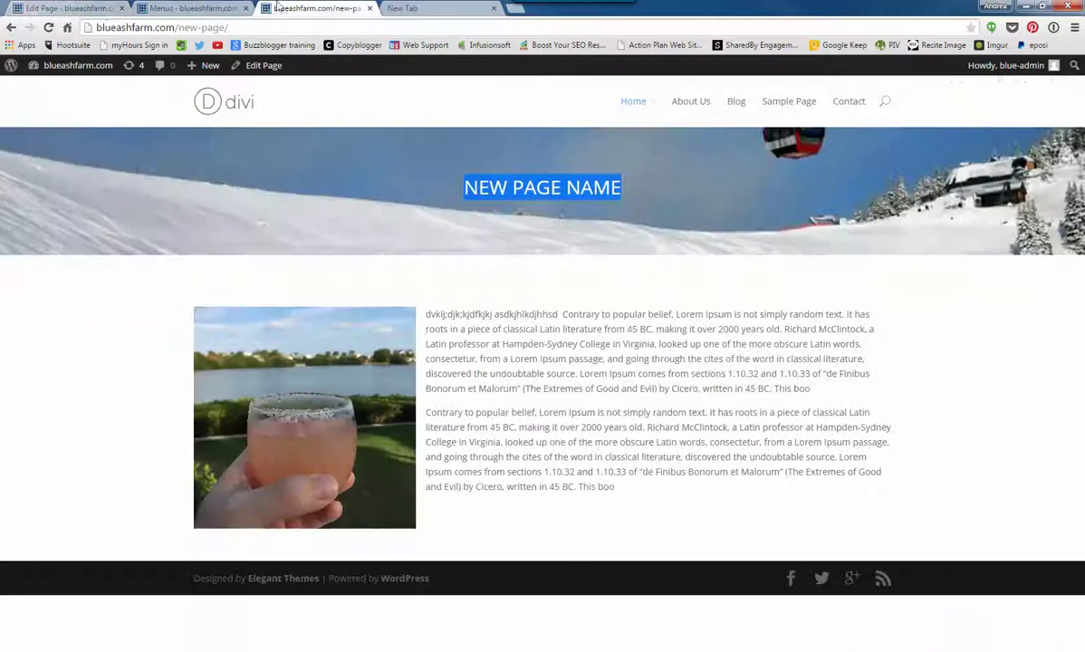
{"action": "left_click", "coordinate": [49, 28]}
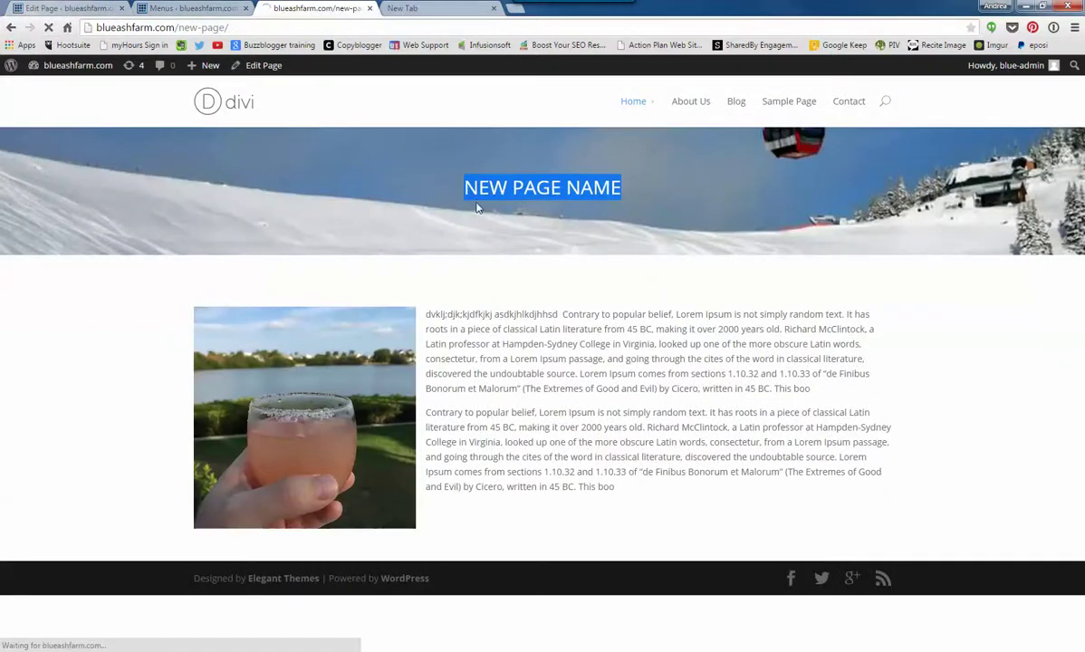
{"action": "scroll", "coordinate": [963, 452], "scroll_direction": "down", "scroll_amount": 2}
{"action": "scroll", "coordinate": [960, 449], "scroll_direction": "down", "scroll_amount": 1}
{"action": "scroll", "coordinate": [959, 443], "scroll_direction": "down", "scroll_amount": 1}
{"action": "scroll", "coordinate": [960, 430], "scroll_direction": "down", "scroll_amount": 1}
{"action": "scroll", "coordinate": [960, 425], "scroll_direction": "up", "scroll_amount": 2}
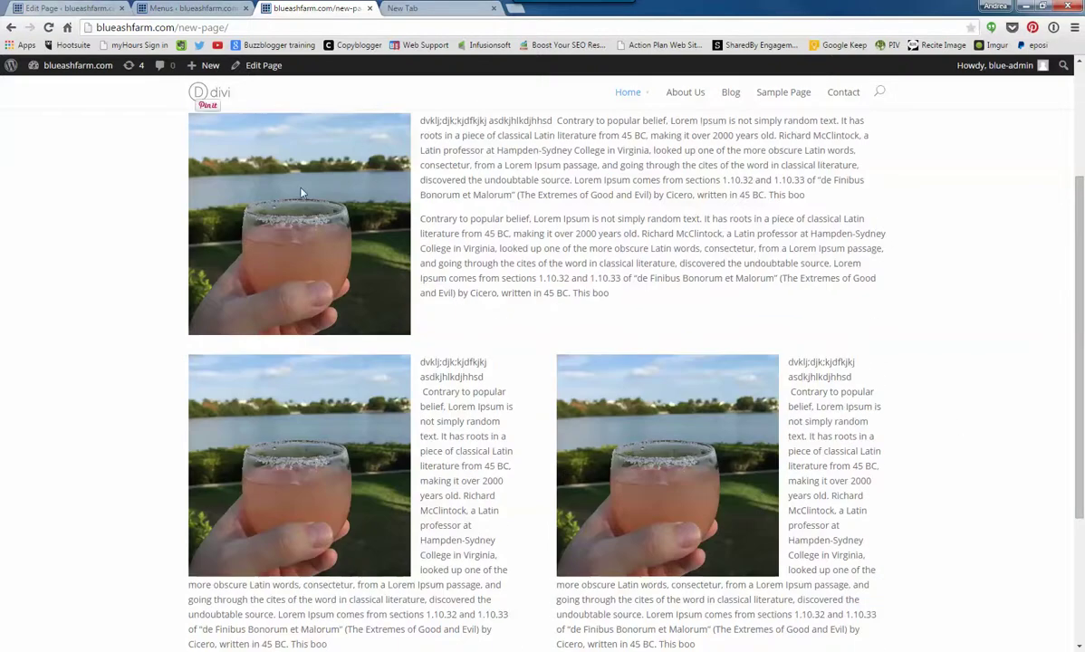
{"action": "scroll", "coordinate": [517, 430], "scroll_direction": "down", "scroll_amount": 3}
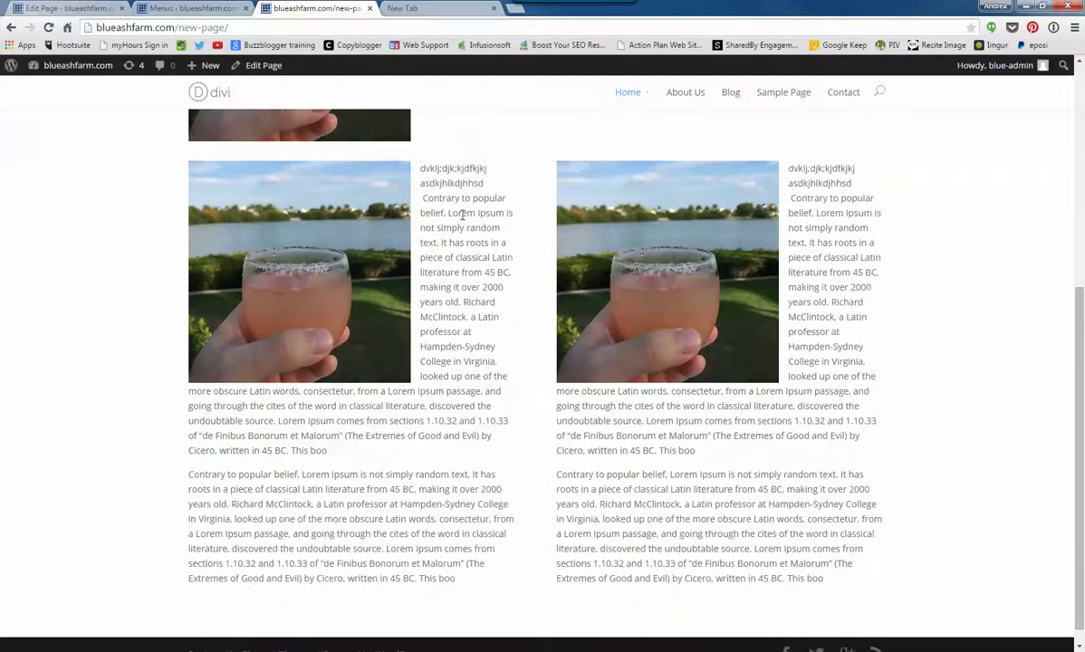
{"action": "mouse_move", "coordinate": [347, 227]}
Review the saved Main menu structure and the New Page's section and row layout in the page builder
{"action": "left_click", "coordinate": [82, 9]}
{"action": "left_click", "coordinate": [177, 8]}
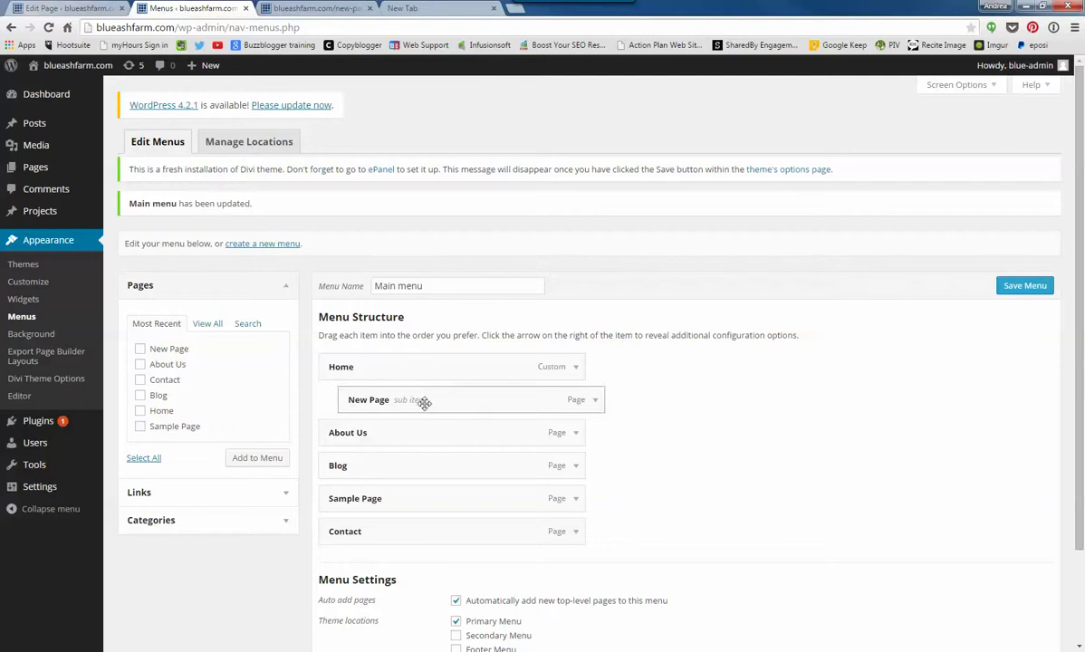
{"action": "left_click", "coordinate": [29, 9]}
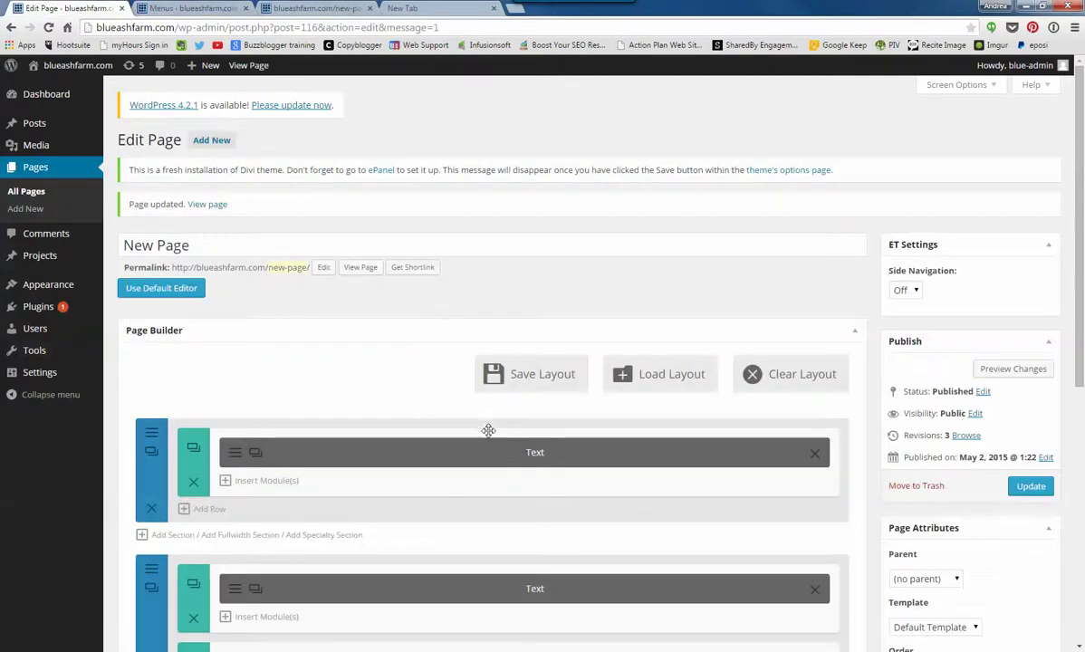
{"action": "scroll", "coordinate": [485, 429], "scroll_direction": "down", "scroll_amount": 2}
{"action": "scroll", "coordinate": [485, 428], "scroll_direction": "down", "scroll_amount": 1}
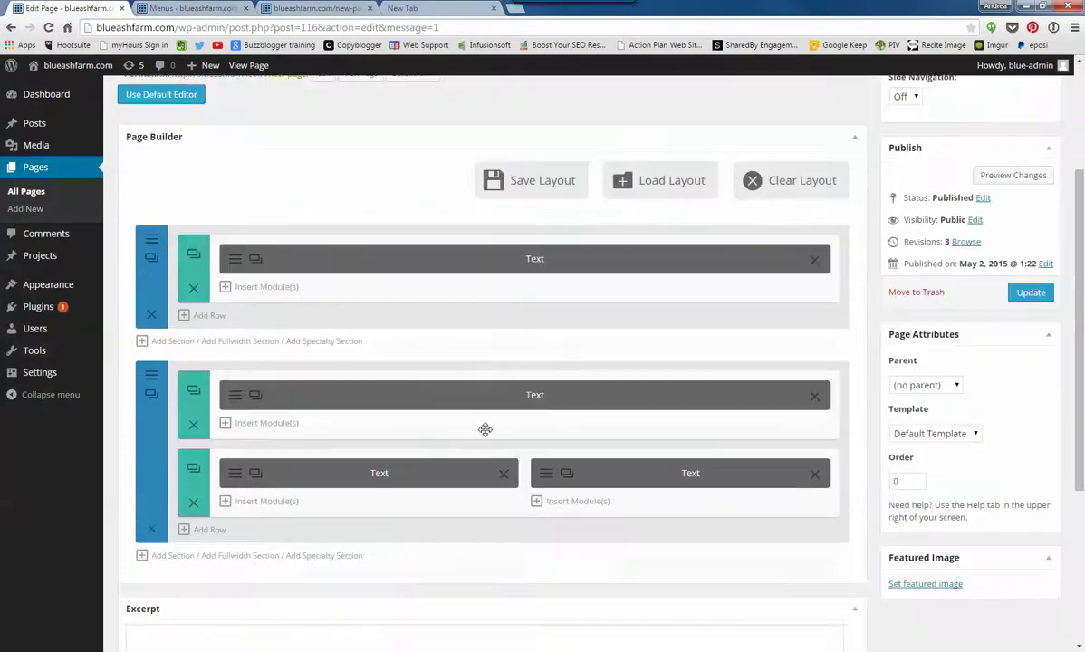